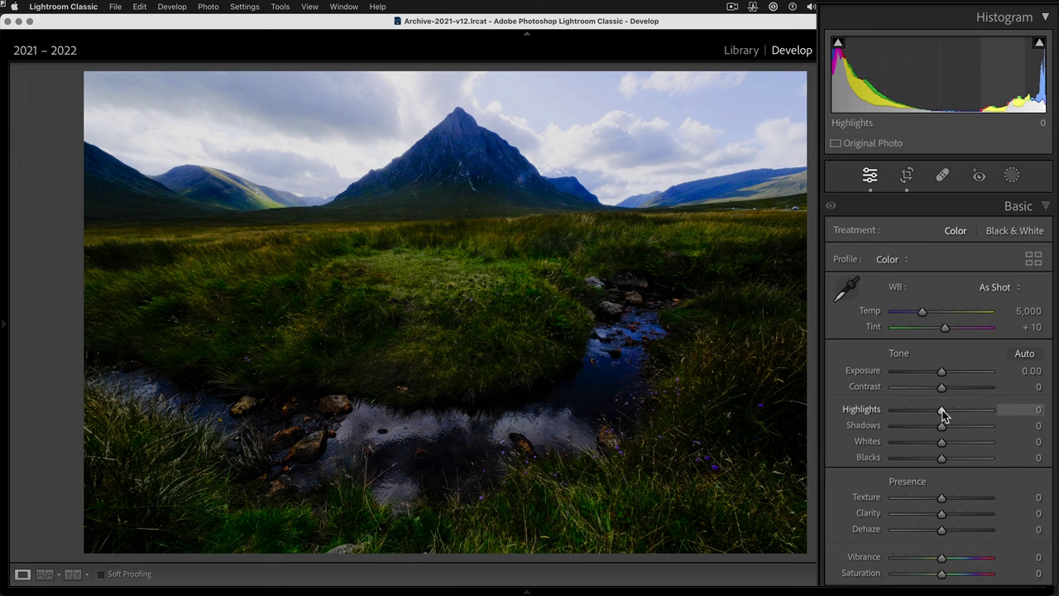
# Step: Set the photo's Highlights to -100 and Shadows to +100 in the basic tone adjustments
pyautogui.moveTo(942, 411); pyautogui.dragTo(825, 421)
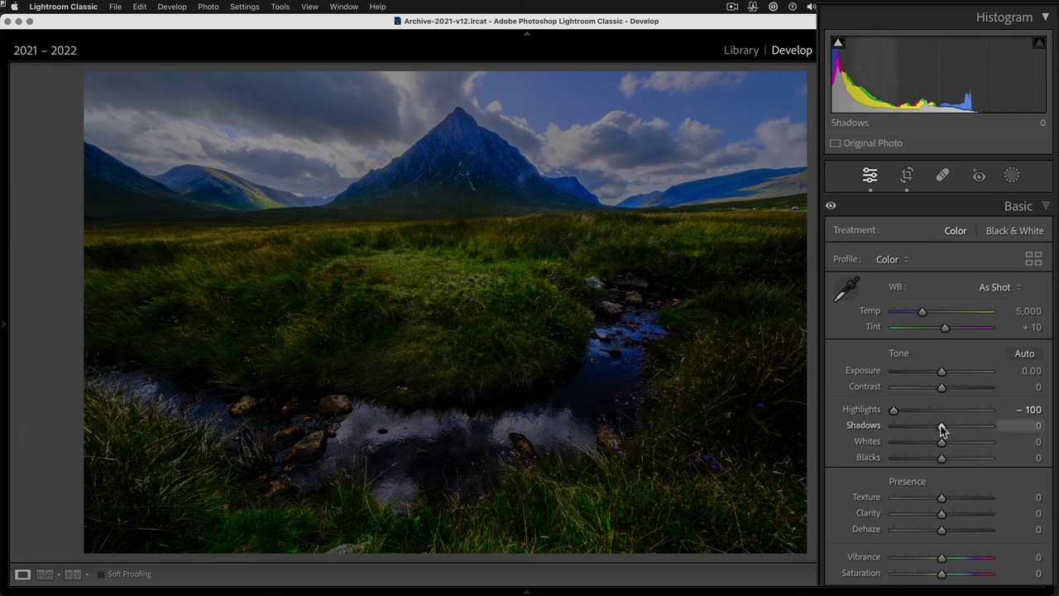
pyautogui.moveTo(943, 429); pyautogui.dragTo(1016, 428)
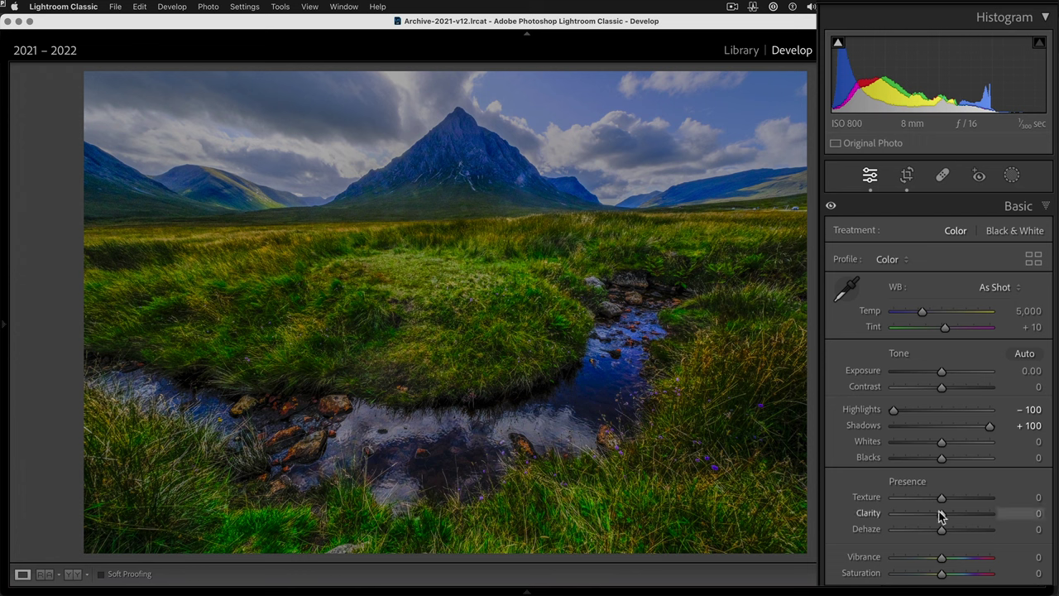
# Step: Set the photo's Clarity to +23 and view the stream and grass at 100% magnification
pyautogui.moveTo(940, 516); pyautogui.dragTo(952, 518)
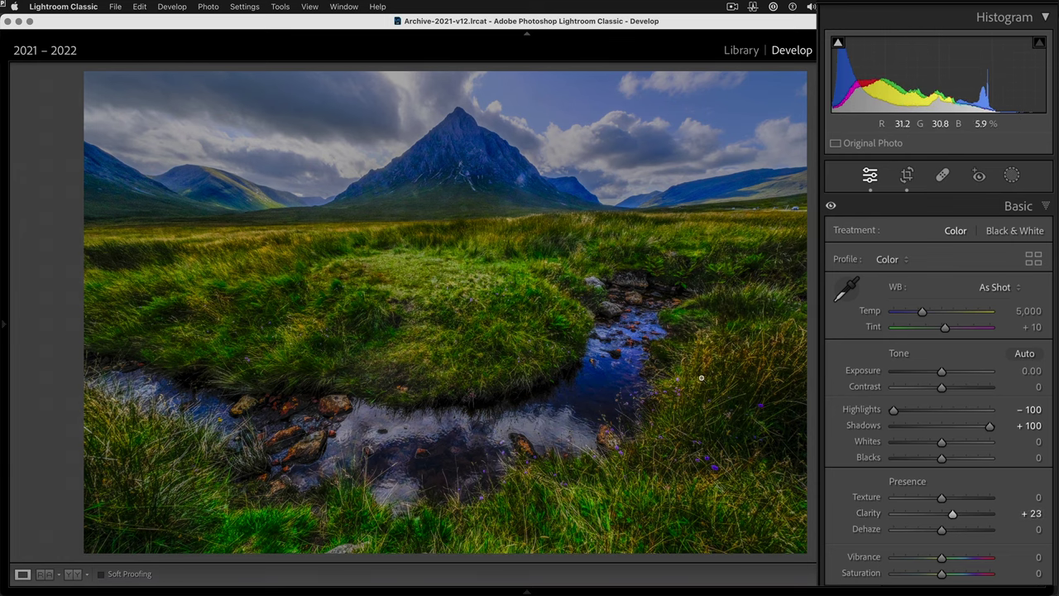
pyautogui.click(700, 369)
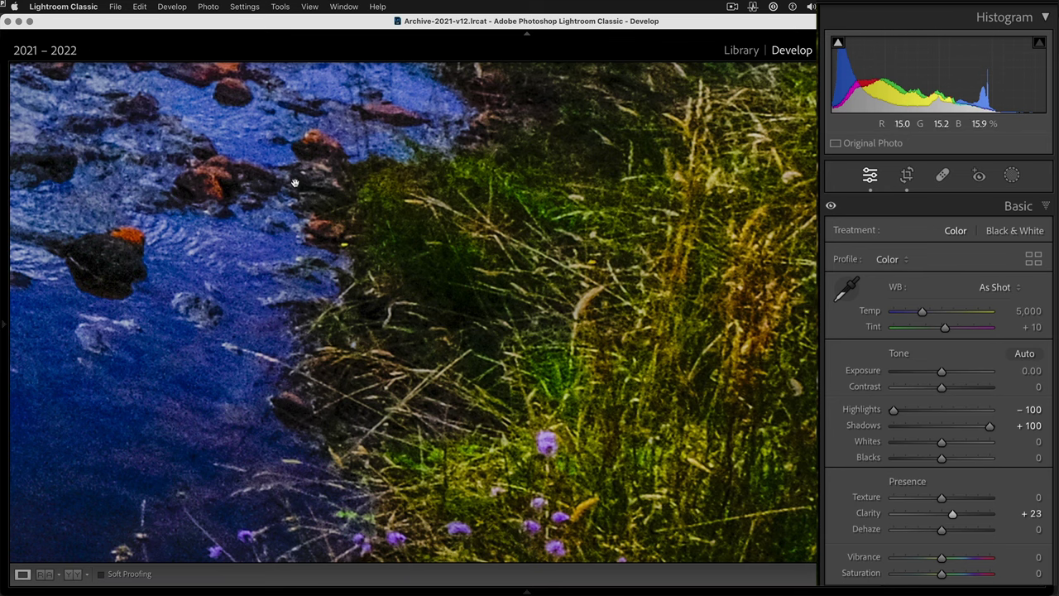
pyautogui.moveTo(2, 327)
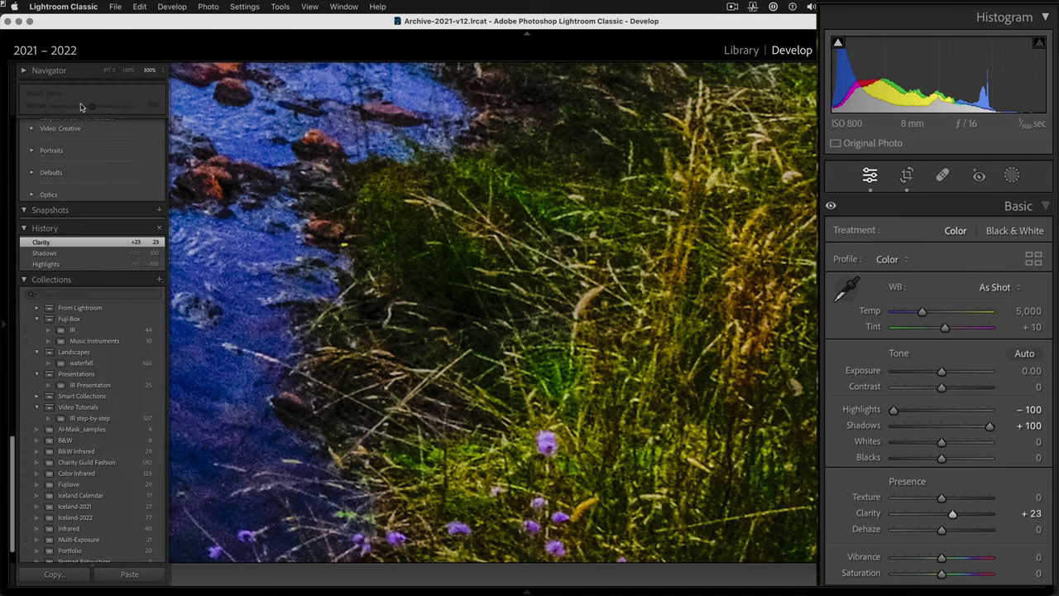
pyautogui.click(129, 71)
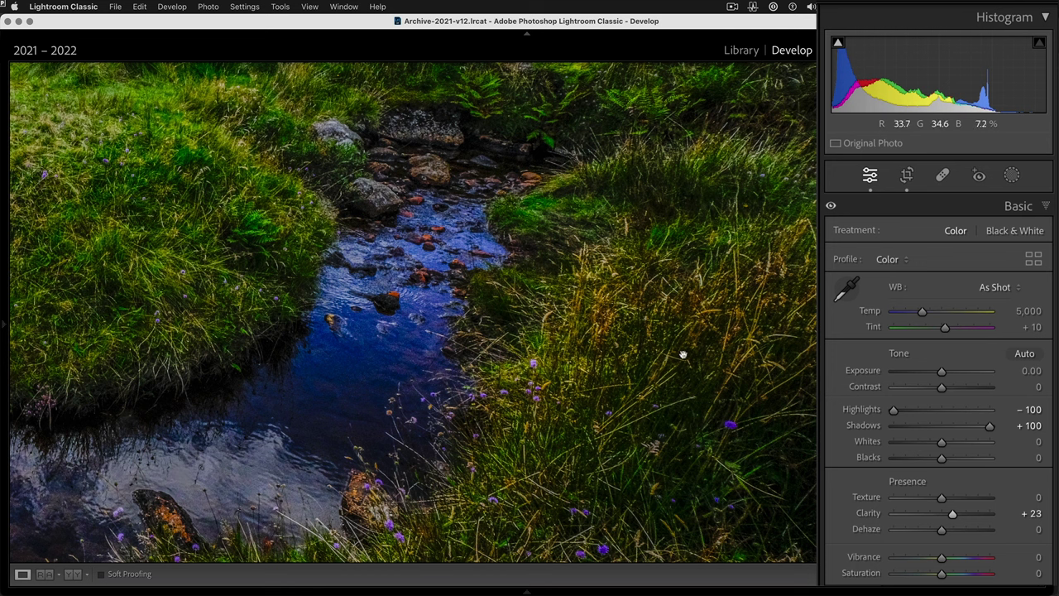
# Step: Try Texture at +48 on the enlarged photo, reset it to 0 and return to the full-image view
pyautogui.moveTo(941, 499); pyautogui.dragTo(965, 500)
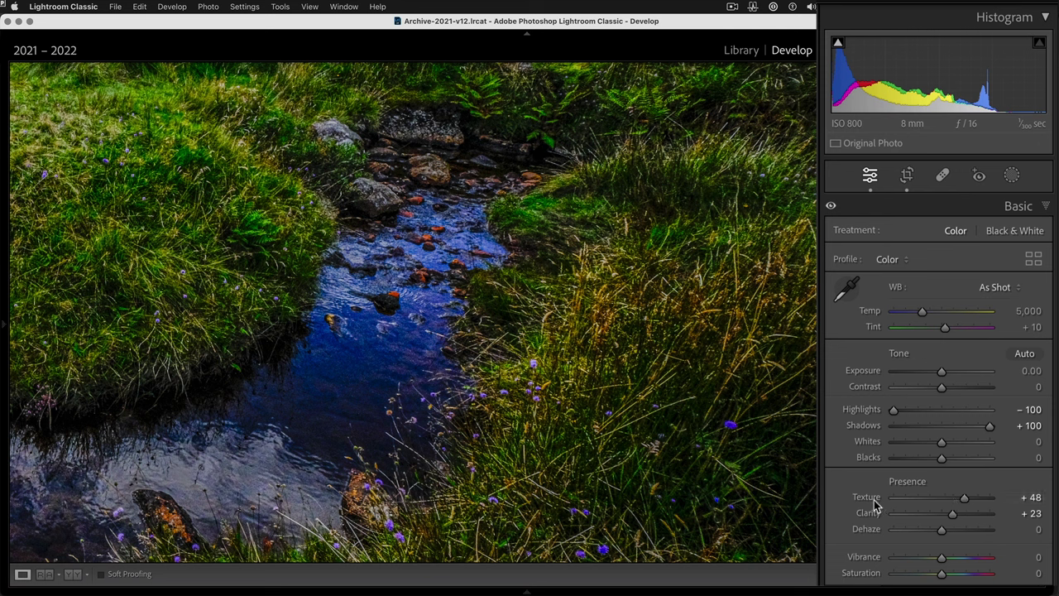
pyautogui.doubleClick(965, 497)
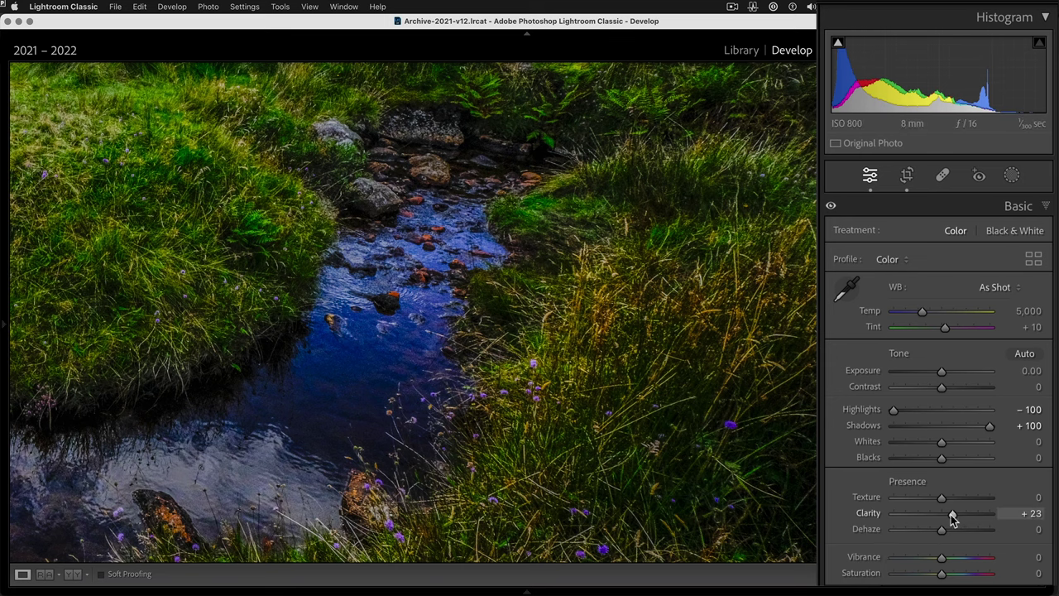
pyautogui.click(724, 384)
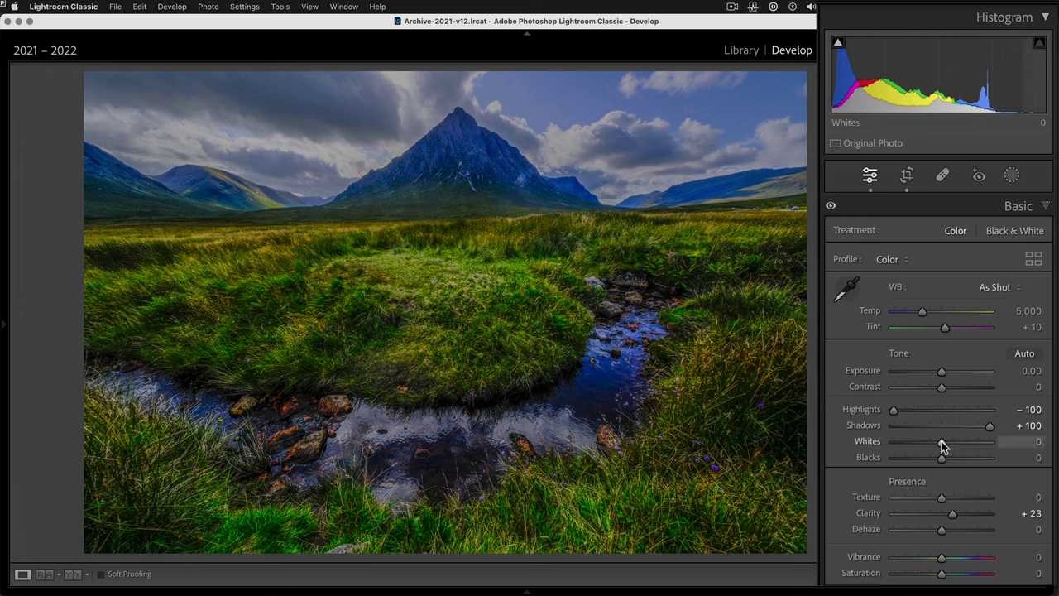
# Step: Set the photo's Whites to +60 to brighten the lightest tones
pyautogui.moveTo(941, 444); pyautogui.dragTo(944, 446)
pyautogui.moveTo(946, 444); pyautogui.dragTo(970, 443)
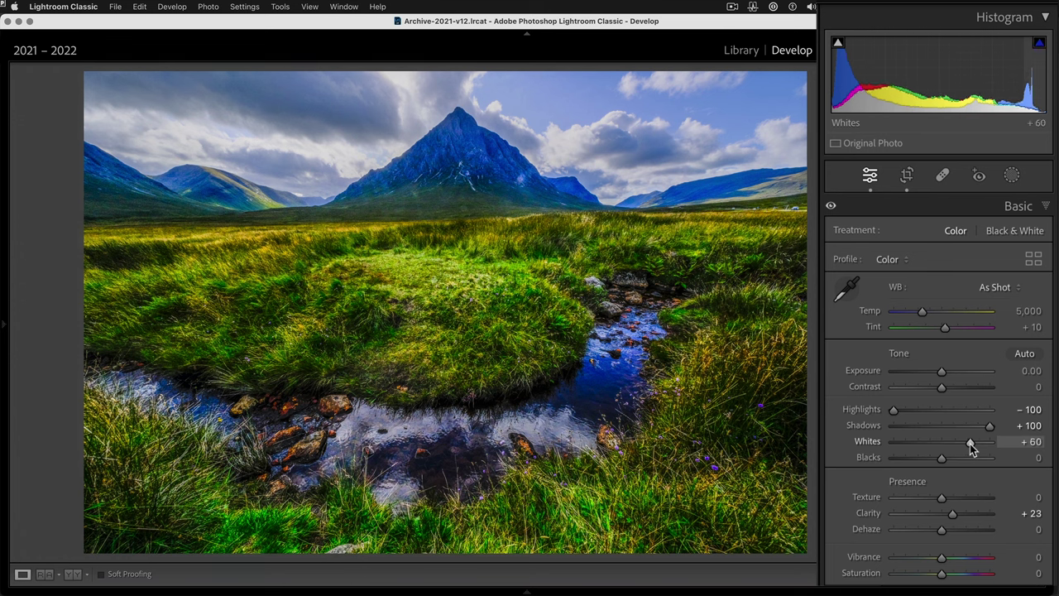
pyautogui.moveTo(970, 444); pyautogui.dragTo(970, 443)
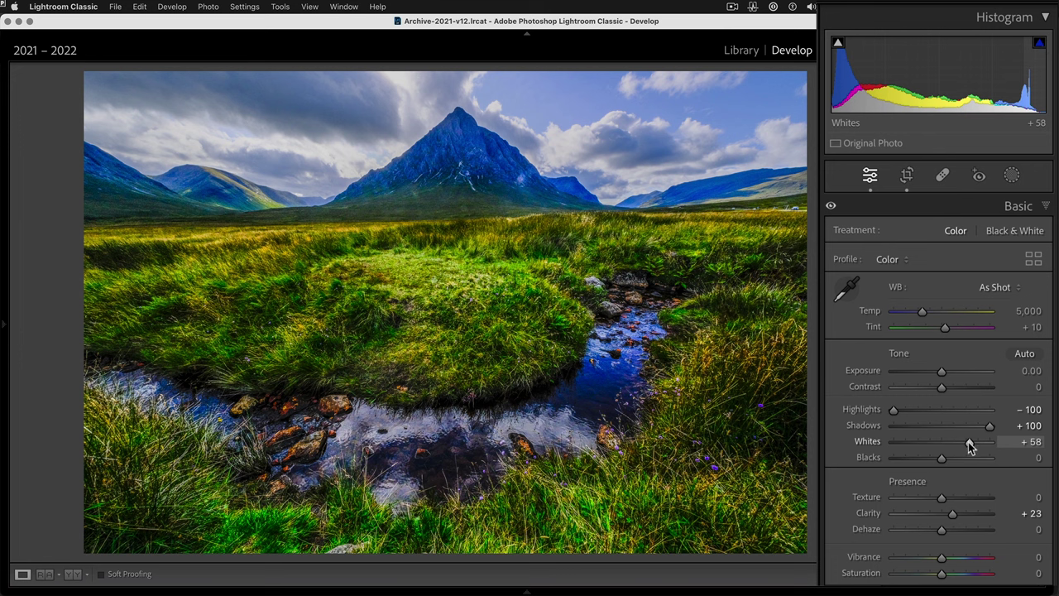
pyautogui.moveTo(968, 442); pyautogui.dragTo(970, 443)
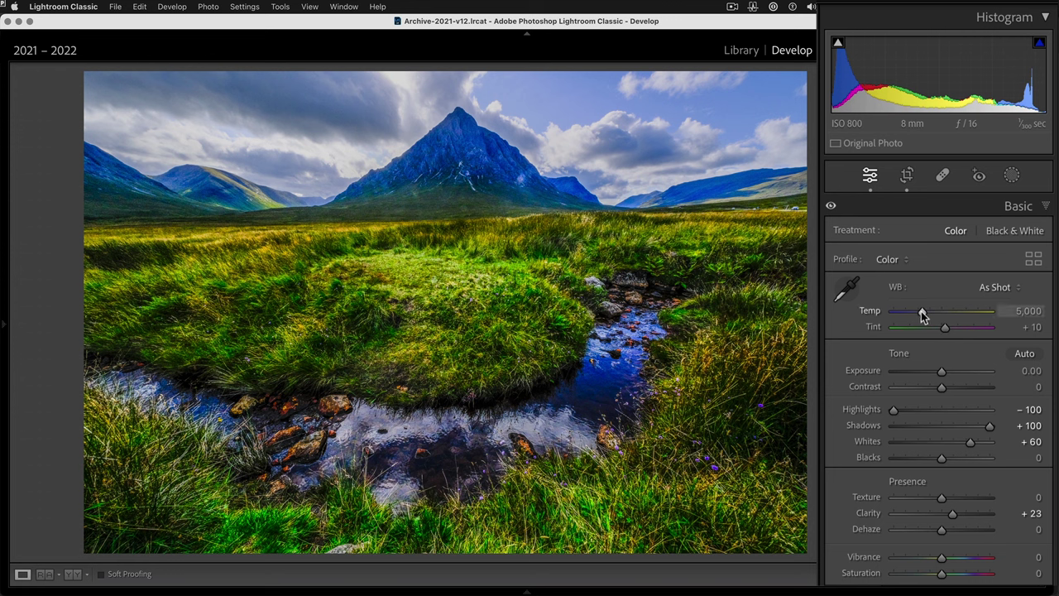
# Step: Set the white balance temperature to 4,992 and the overall Saturation to -17
pyautogui.moveTo(922, 314); pyautogui.dragTo(922, 311)
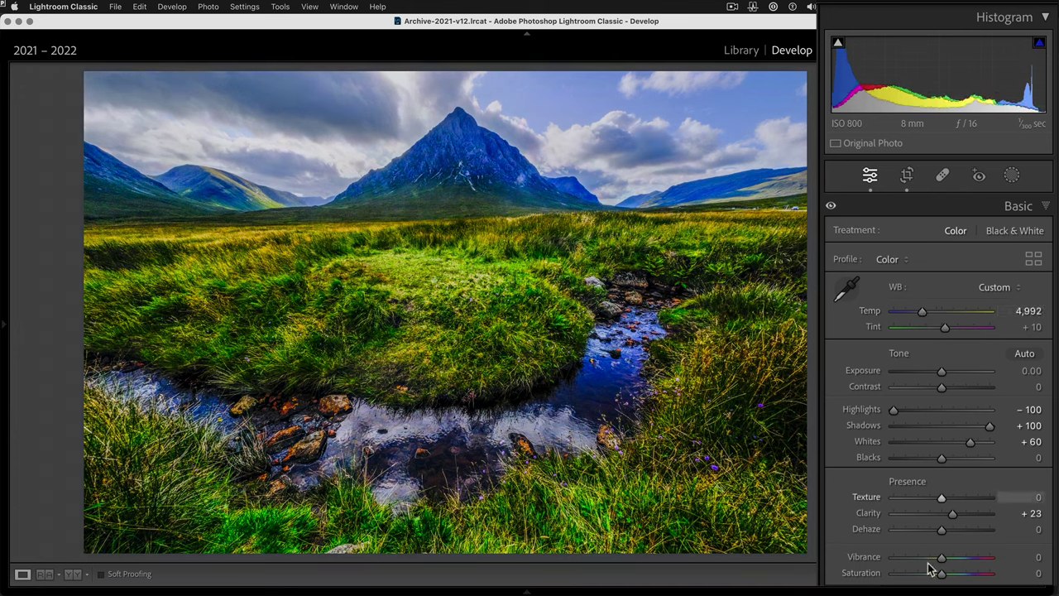
pyautogui.moveTo(942, 580); pyautogui.dragTo(932, 579)
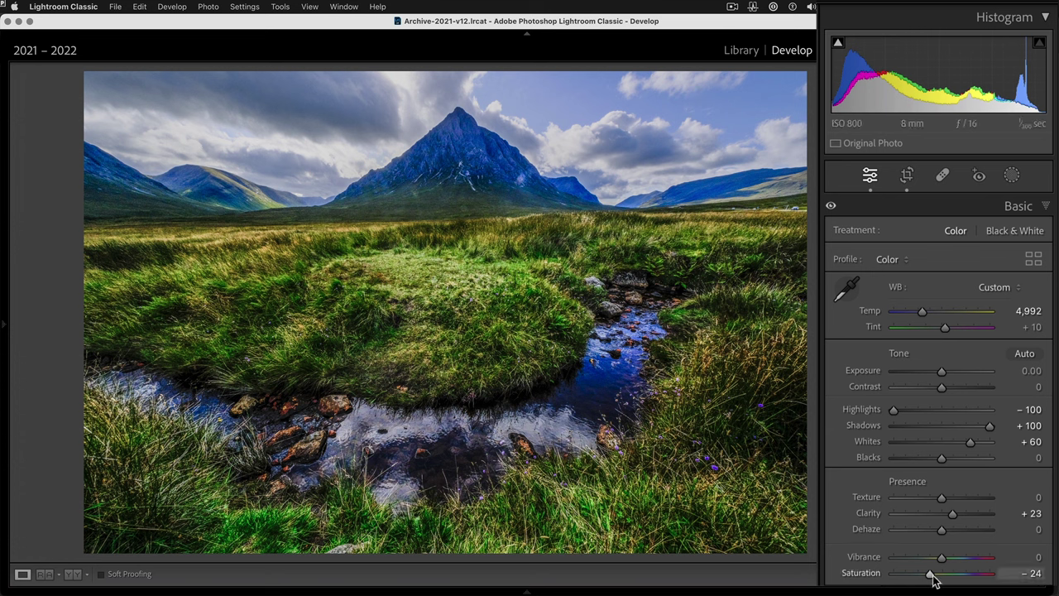
pyautogui.scroll(-1, 933, 579)
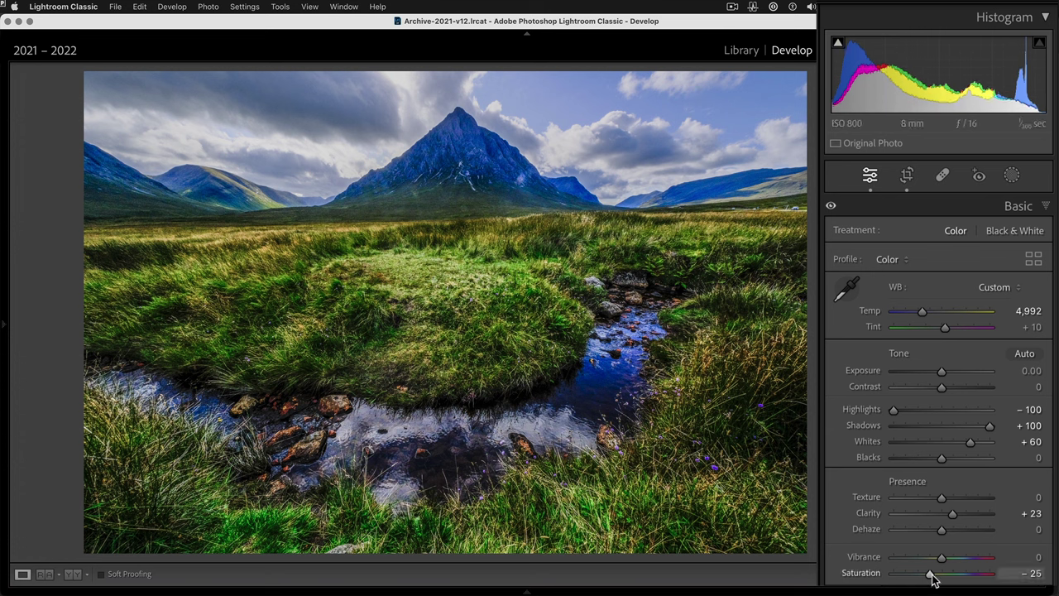
pyautogui.moveTo(932, 579); pyautogui.dragTo(937, 580)
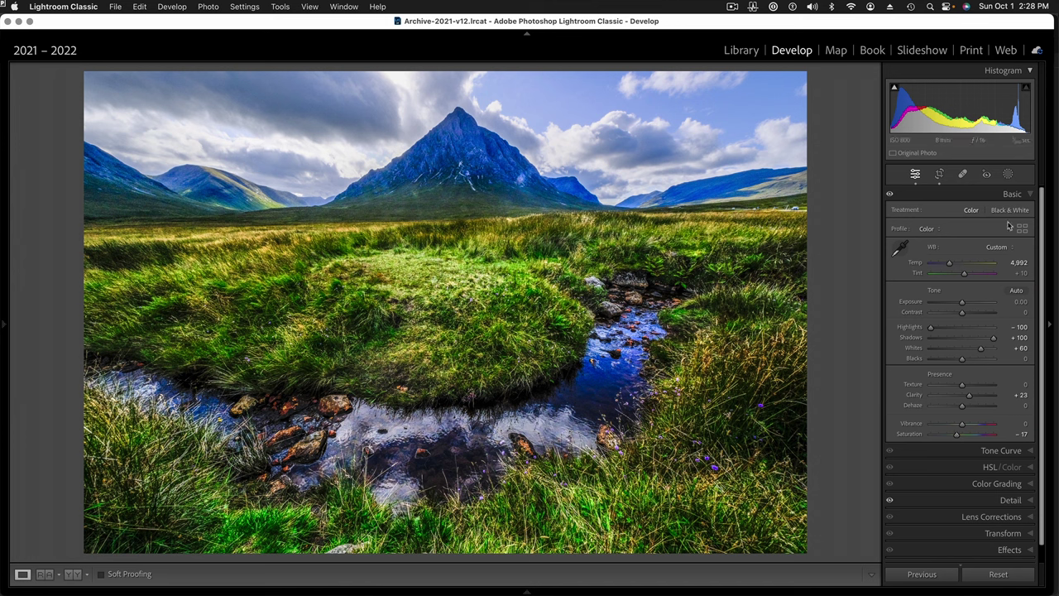
# Step: Add an automatic sky mask and set its Dehaze to 38 with the mask overlay hidden
pyautogui.click(1009, 174)
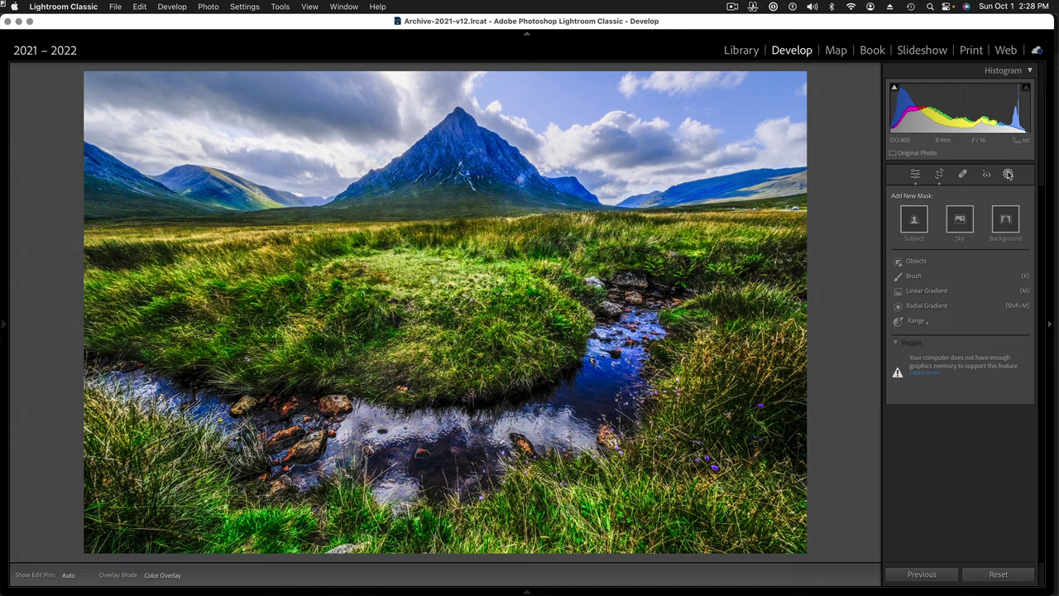
pyautogui.click(960, 220)
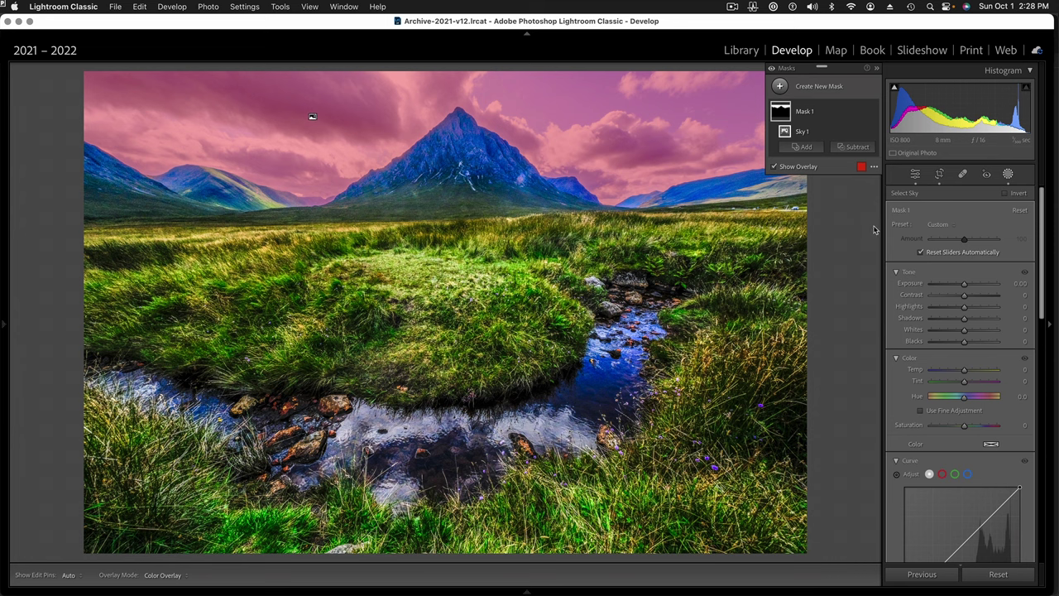
pyautogui.scroll(-5, 943, 380)
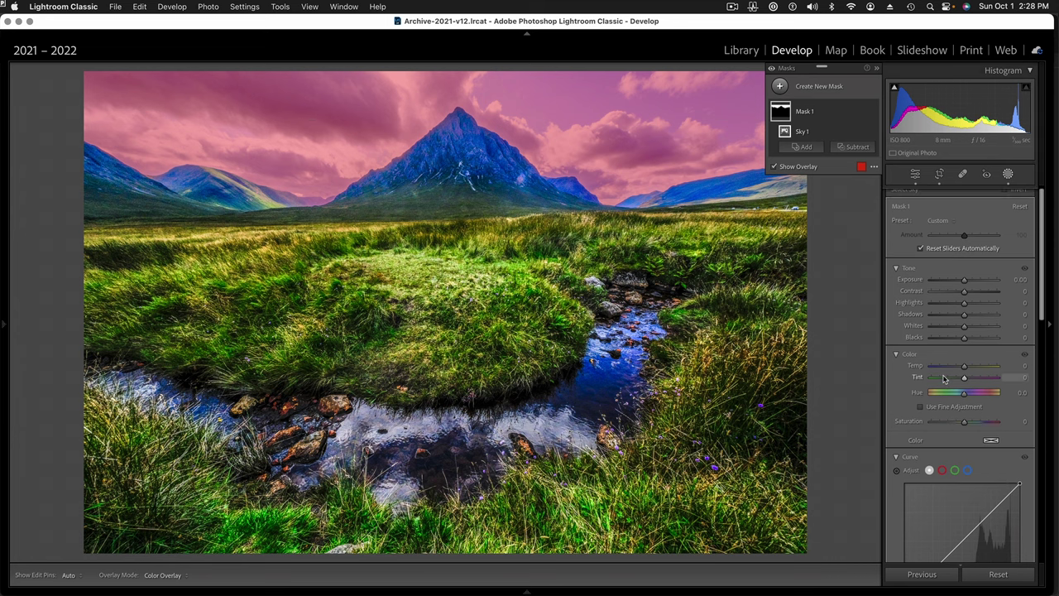
pyautogui.scroll(-3, 942, 376)
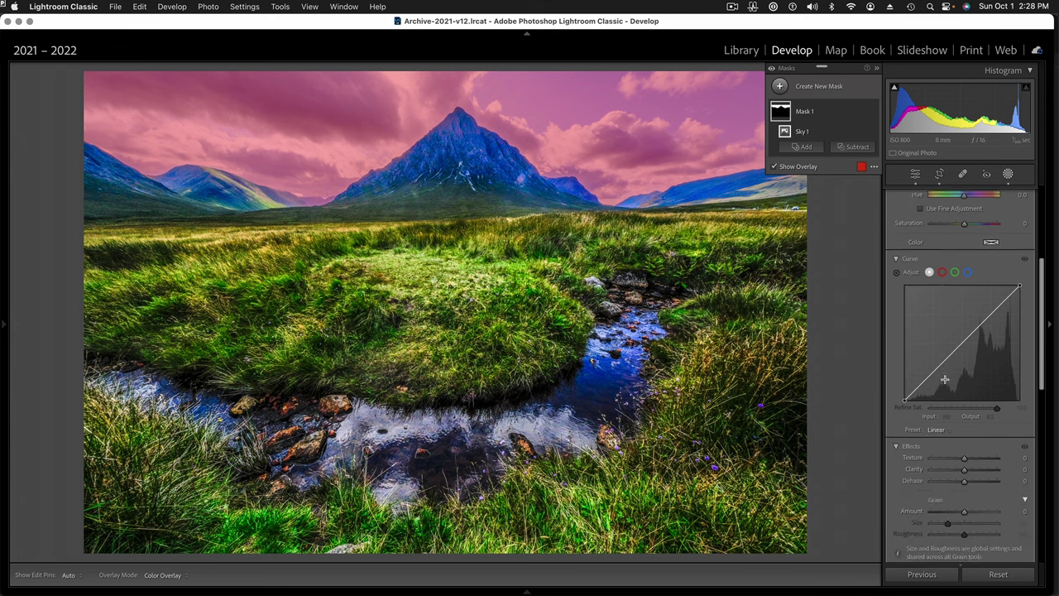
pyautogui.press('o')
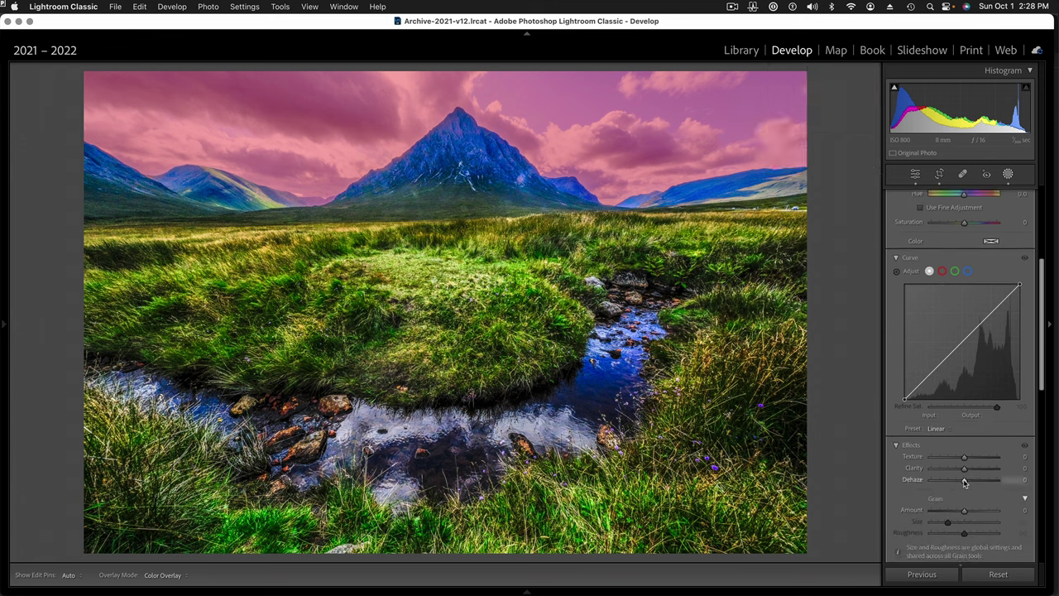
pyautogui.moveTo(965, 482); pyautogui.dragTo(976, 485)
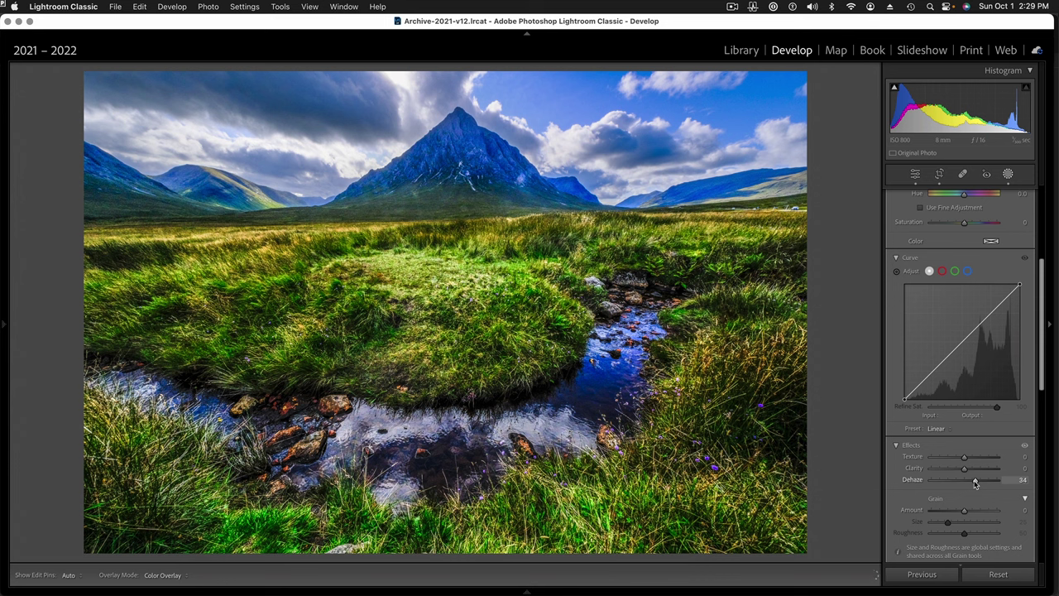
pyautogui.moveTo(974, 485)
pyautogui.mouseDown()
pyautogui.moveTo(965, 484)
pyautogui.moveTo(977, 484)
pyautogui.mouseUp()
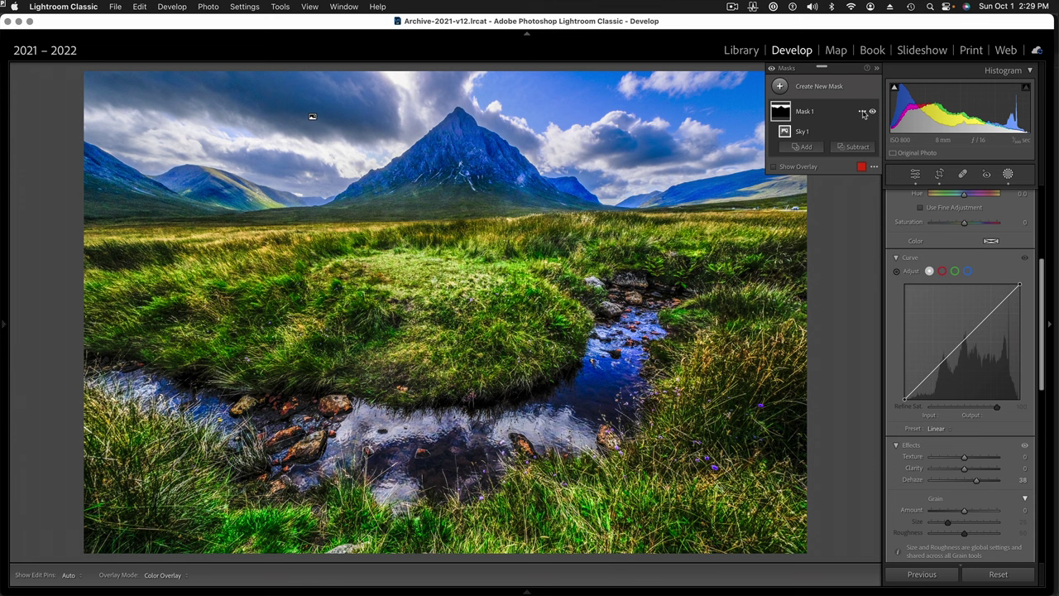
# Step: Create a second, separate mask that automatically selects the sky
pyautogui.click(780, 86)
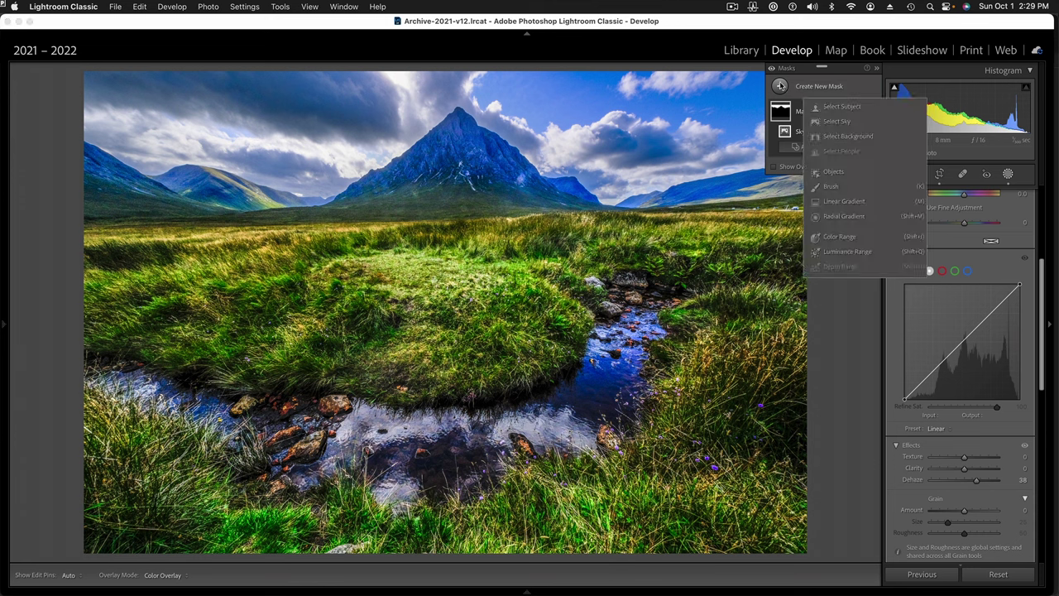
pyautogui.click(833, 121)
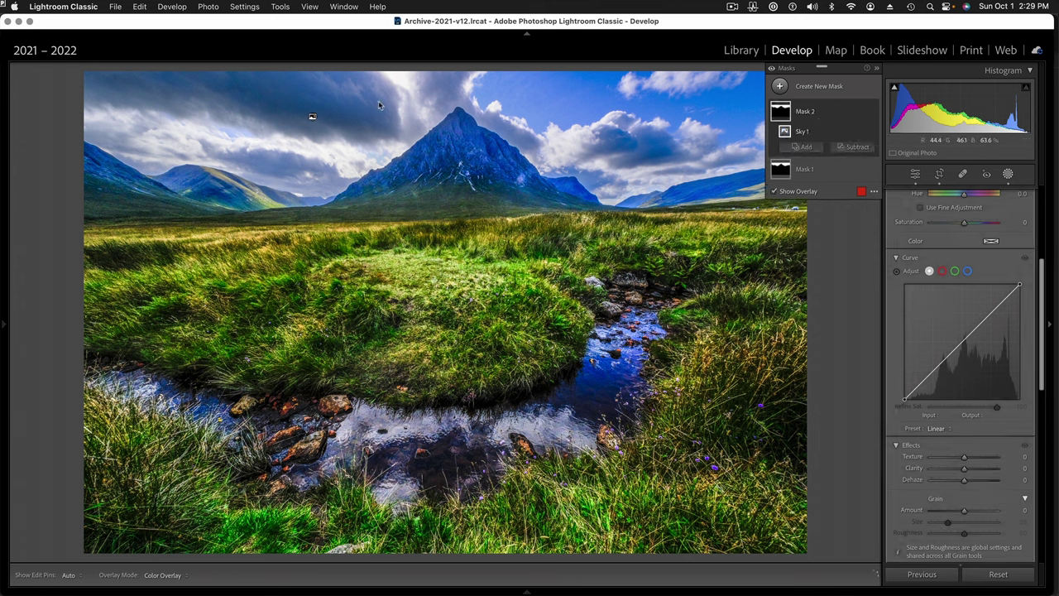
pyautogui.click(312, 116)
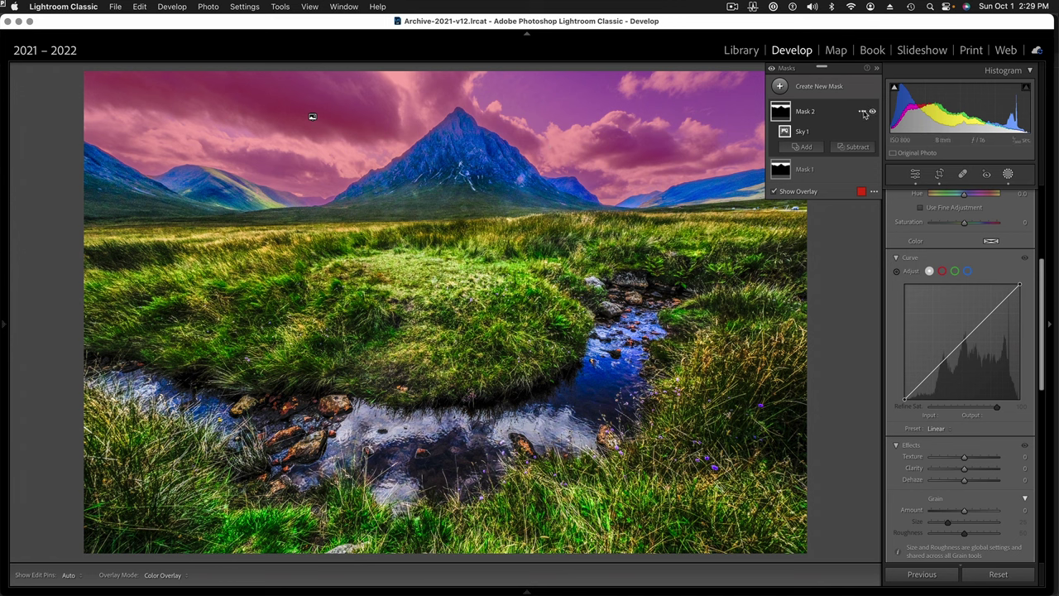
# Step: Intersect the second sky mask with a Color Range sampled from the dark clouds left of the mountain
pyautogui.click(863, 112)
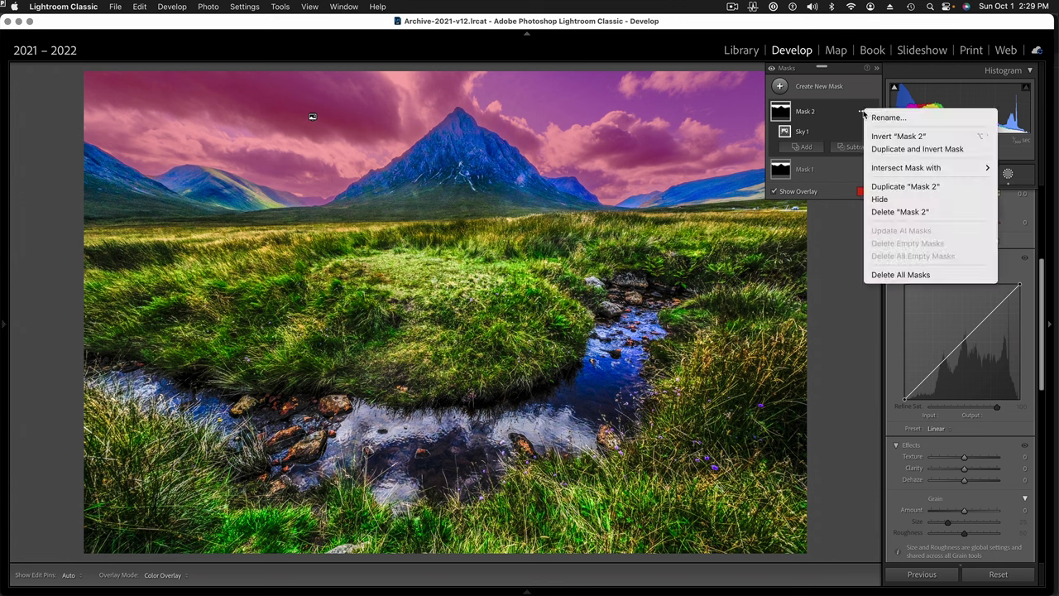
pyautogui.moveTo(880, 171)
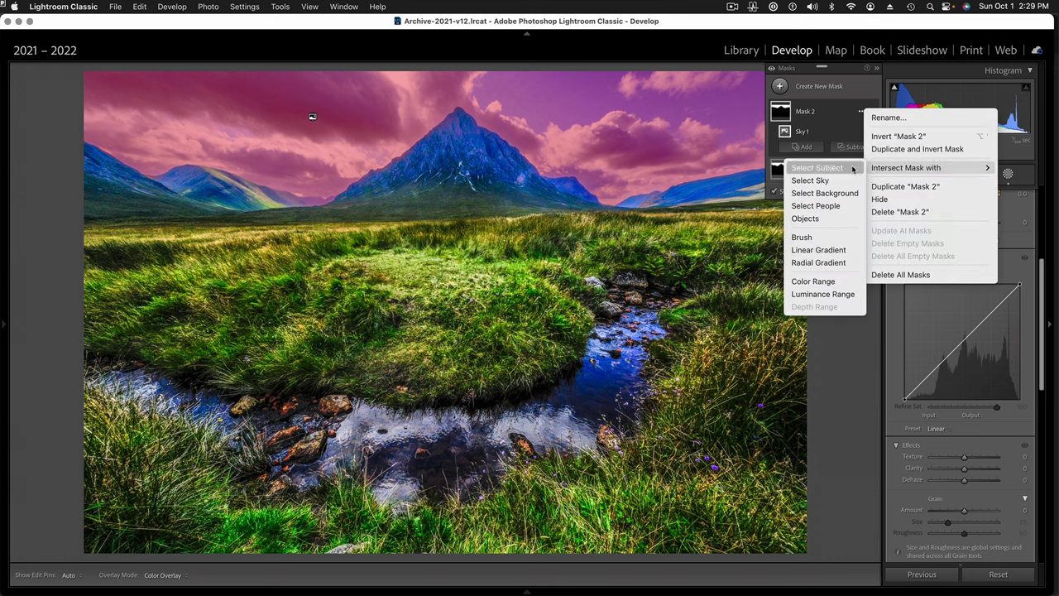
pyautogui.click(802, 285)
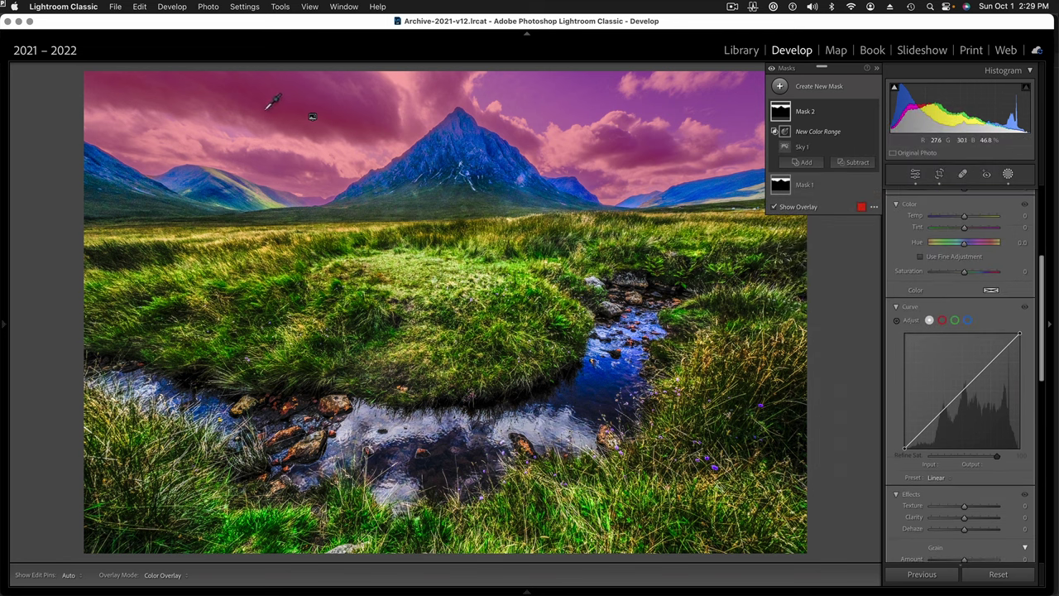
pyautogui.click(222, 115)
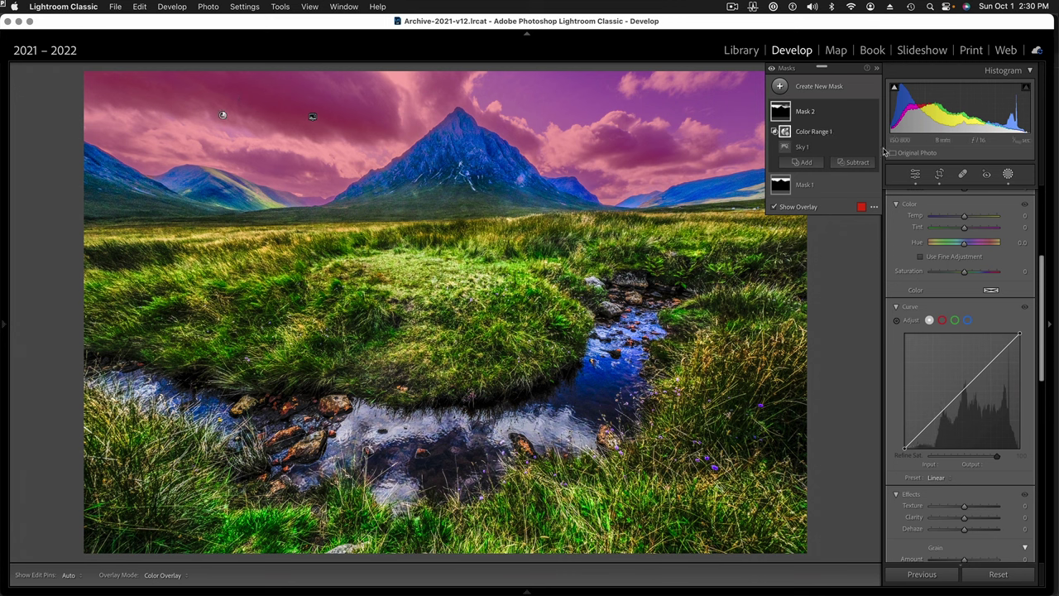
# Step: Set the Saturation of the intersected cloud mask to -60 to neutralise the blue cast in the clouds
pyautogui.moveTo(875, 135)
pyautogui.scroll(3, 938, 263)
pyautogui.scroll(10, 939, 262)
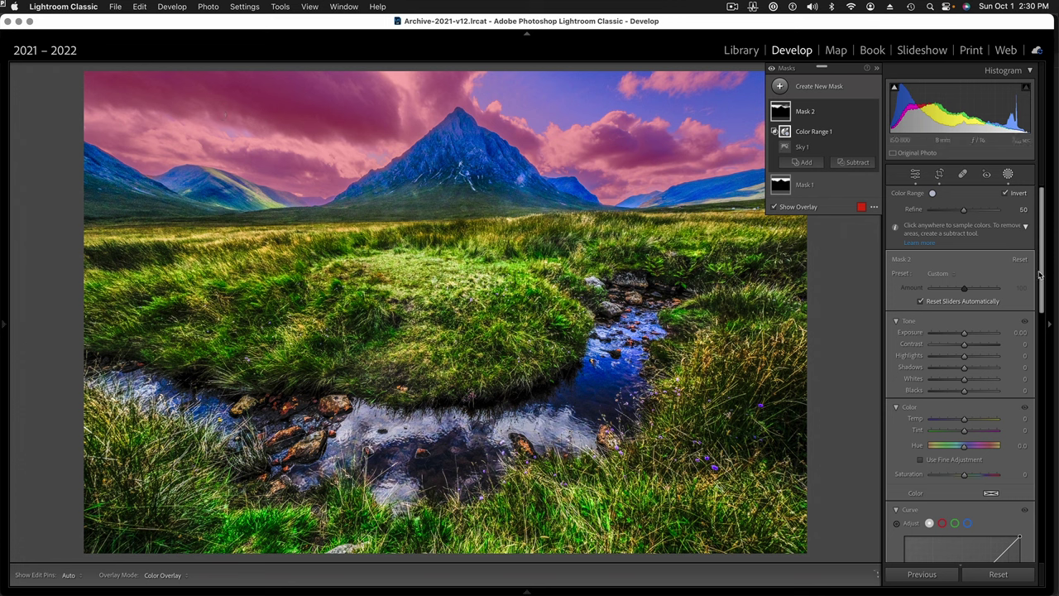
pyautogui.click(966, 476)
pyautogui.moveTo(966, 476); pyautogui.dragTo(950, 477)
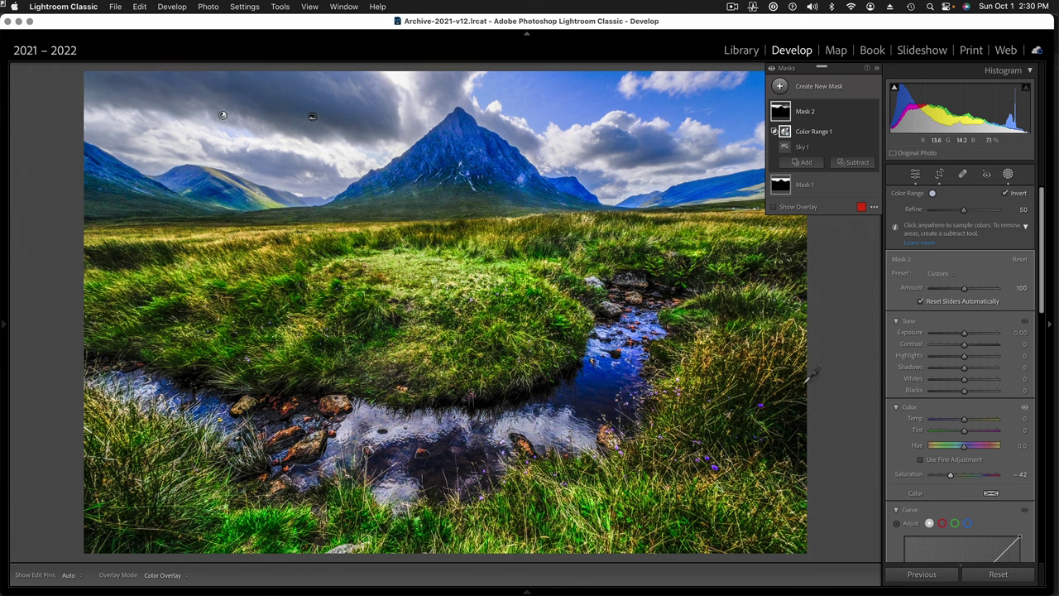
pyautogui.click(950, 476)
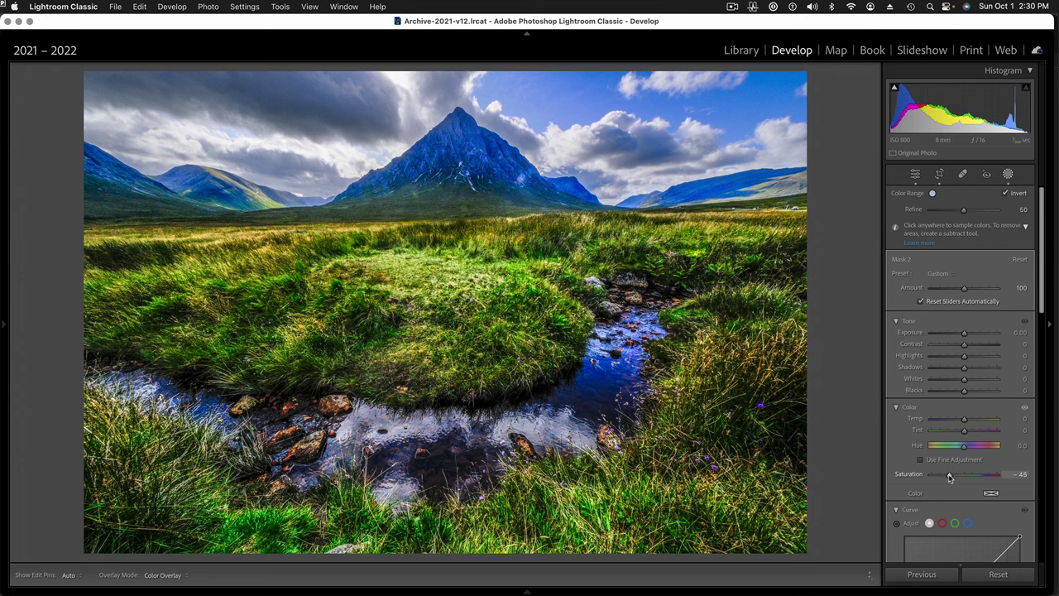
pyautogui.moveTo(948, 476); pyautogui.dragTo(948, 476)
pyautogui.moveTo(948, 478); pyautogui.dragTo(947, 477)
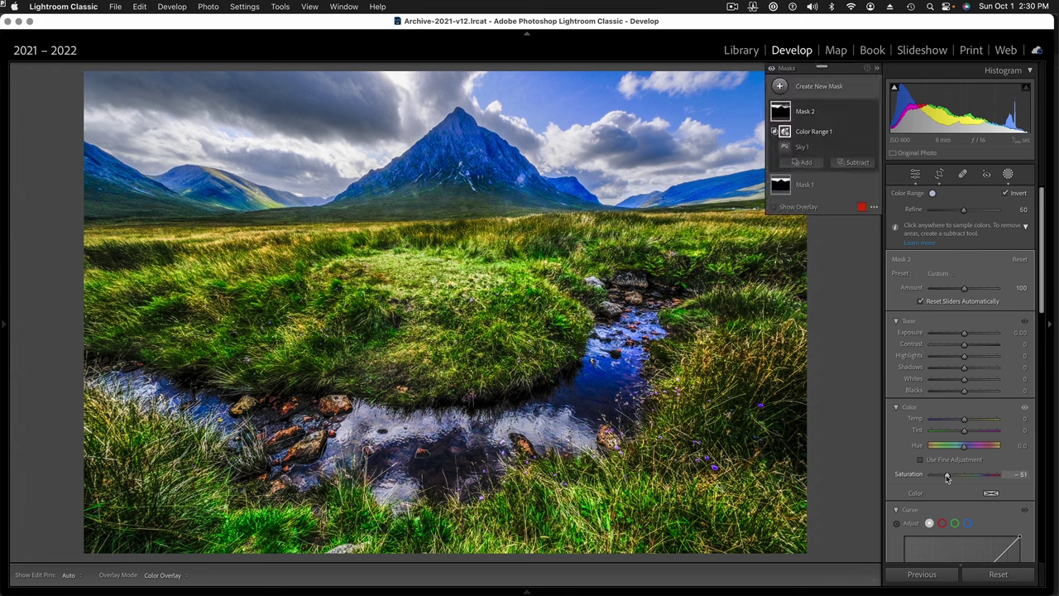
pyautogui.moveTo(948, 478); pyautogui.dragTo(945, 476)
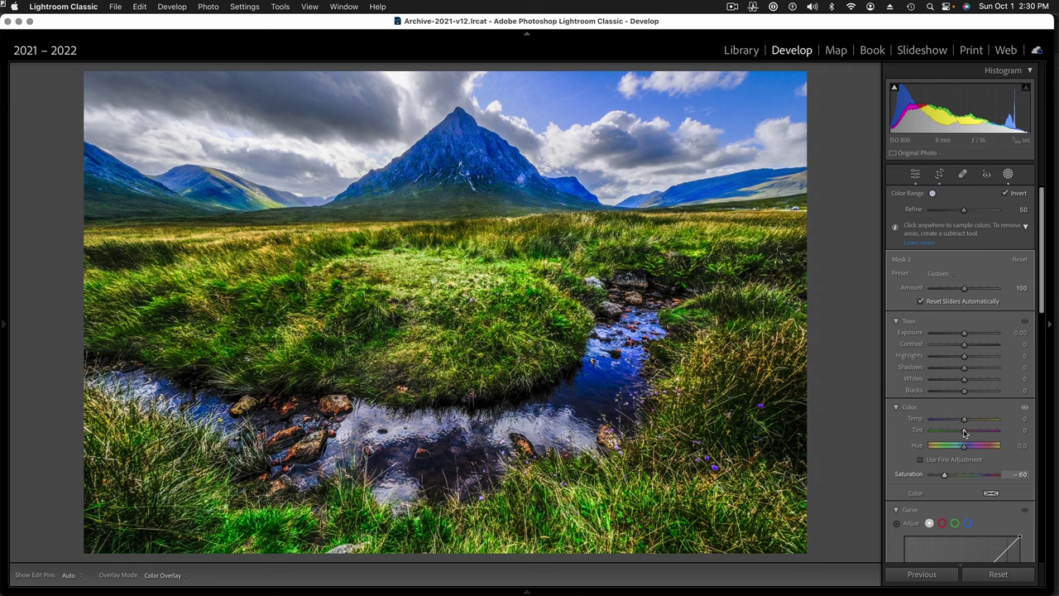
# Step: Lower the Saturation of the intersected cloud mask to -70
pyautogui.press('super+z')
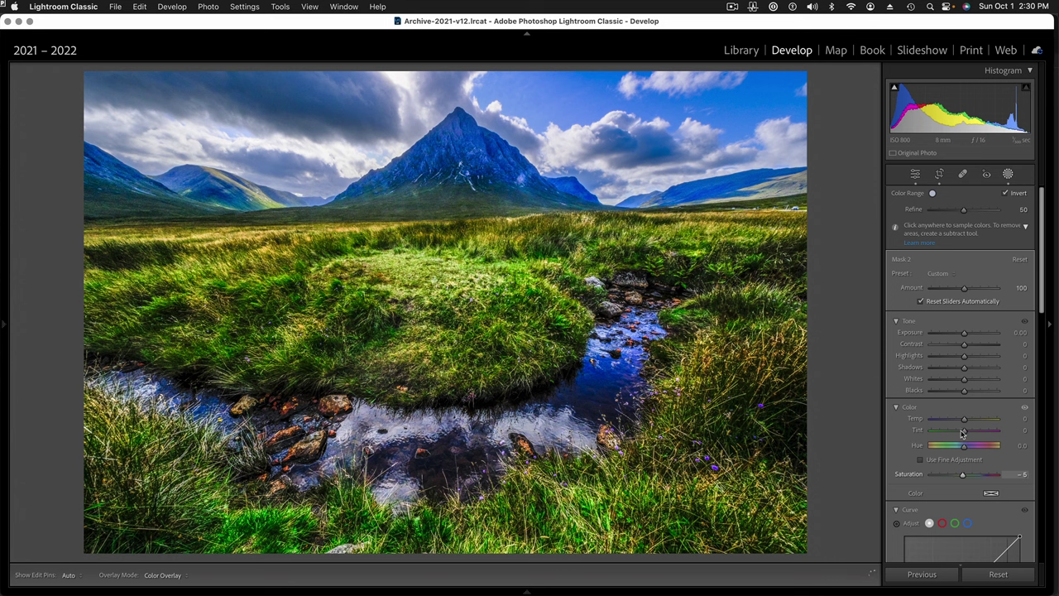
pyautogui.press('super+z')
pyautogui.moveTo(962, 433); pyautogui.dragTo(943, 436)
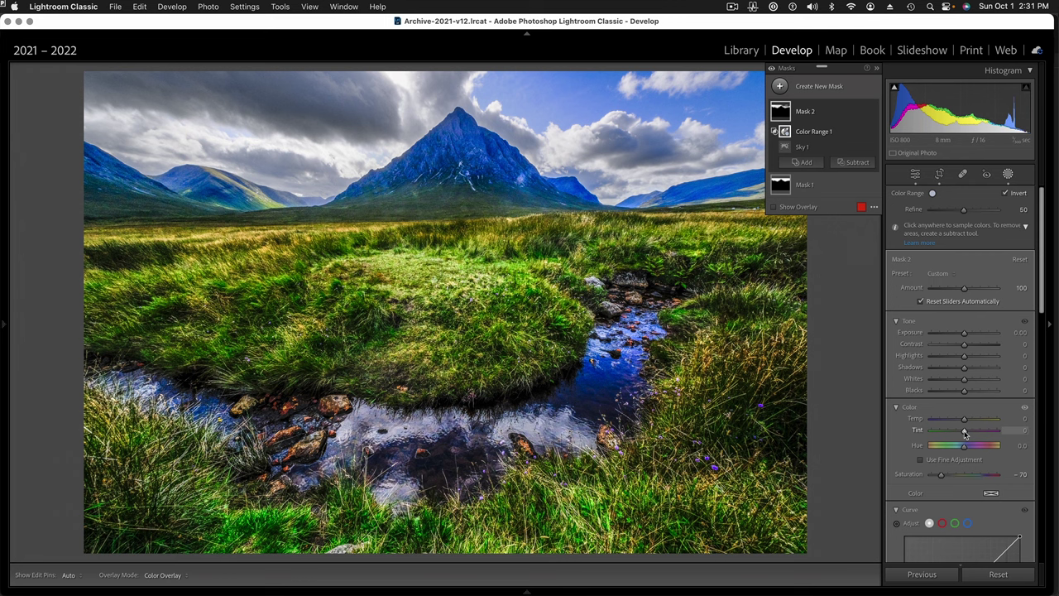
# Step: Try shifting the cloud mask's Tint towards green to -29, and reset the Tint
pyautogui.hotkey('shift', 'w')
pyautogui.moveTo(964, 434); pyautogui.dragTo(961, 434)
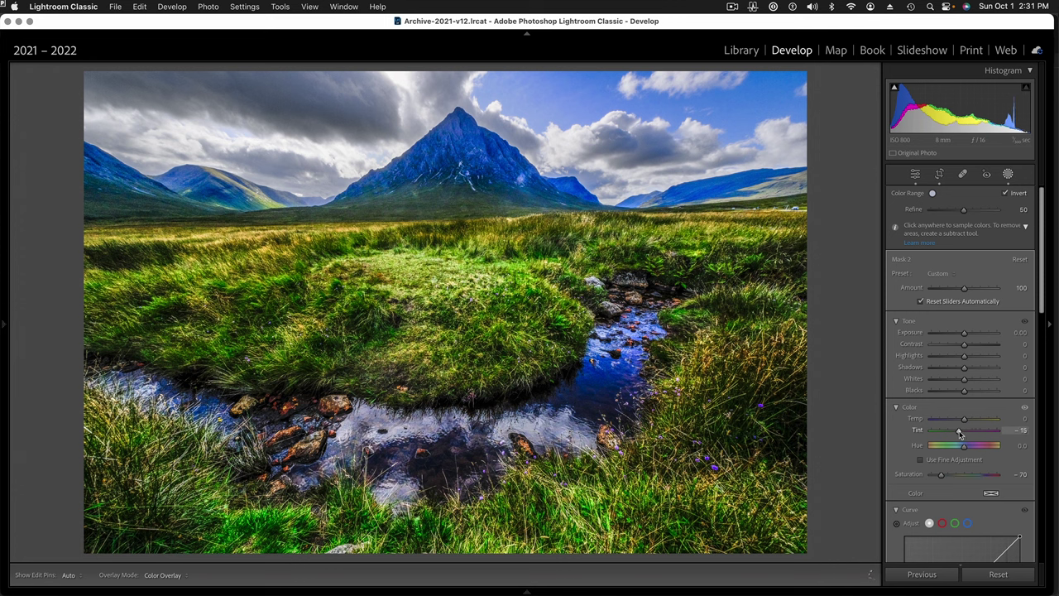
pyautogui.moveTo(960, 434); pyautogui.dragTo(958, 435)
pyautogui.moveTo(958, 434); pyautogui.dragTo(955, 436)
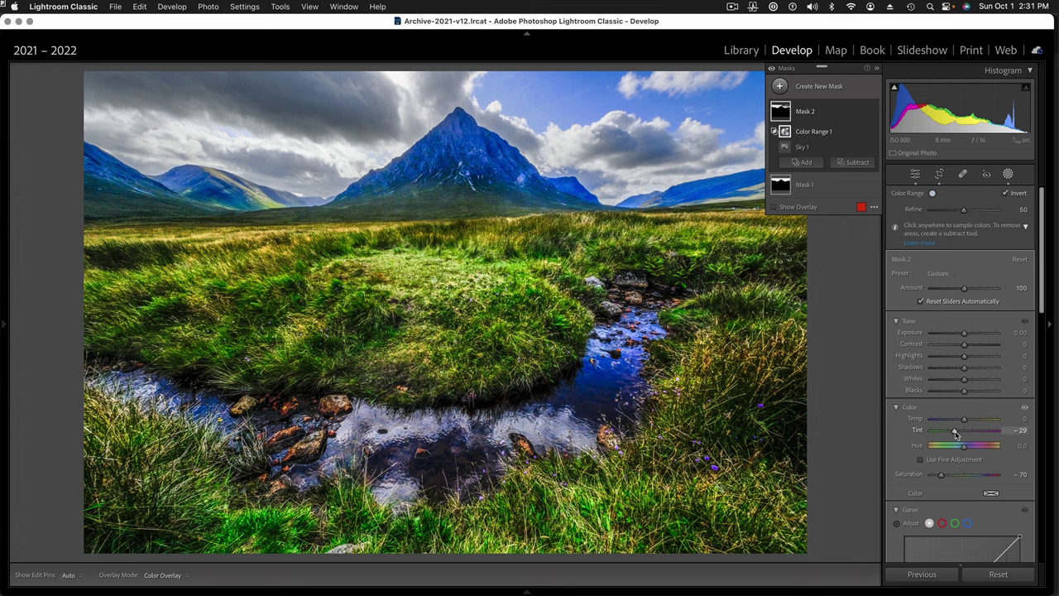
pyautogui.doubleClick(917, 431)
# Step: Adjust the colour of the first sky mask, setting its Tint to -17 and Saturation to 10
pyautogui.moveTo(783, 112)
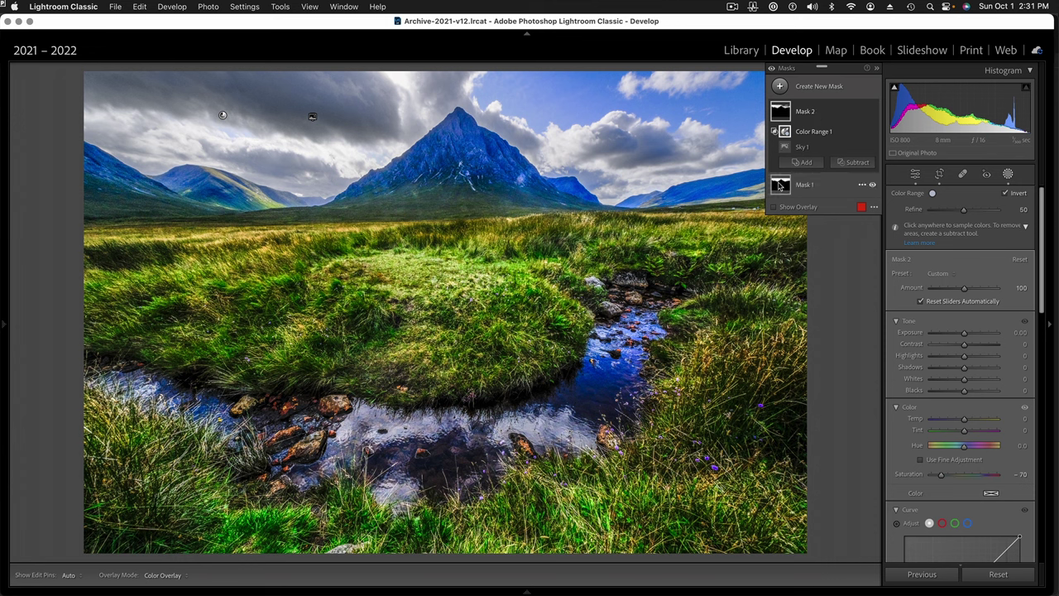
pyautogui.click(779, 185)
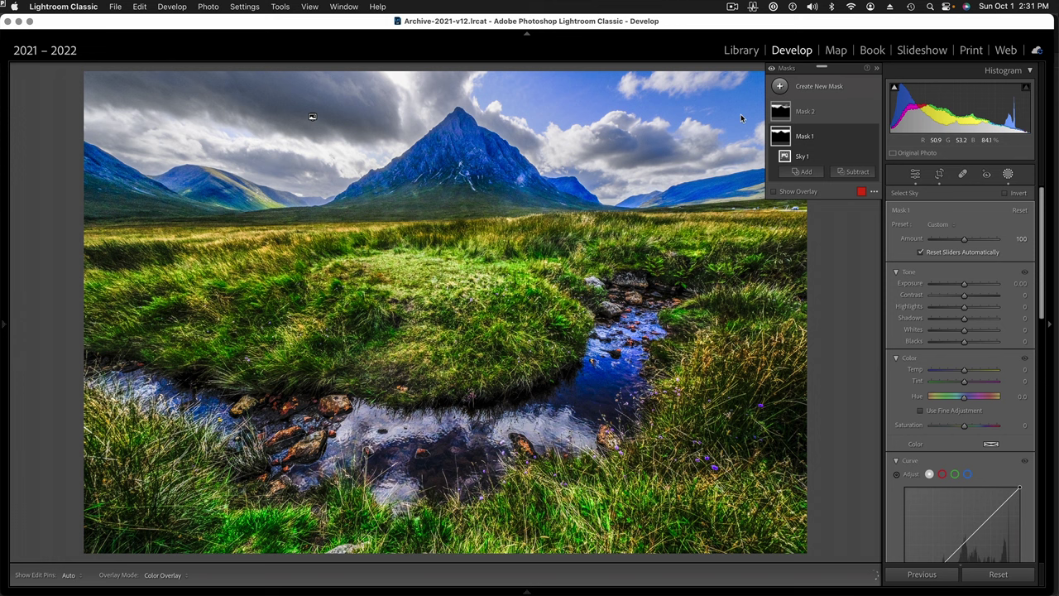
pyautogui.click(784, 138)
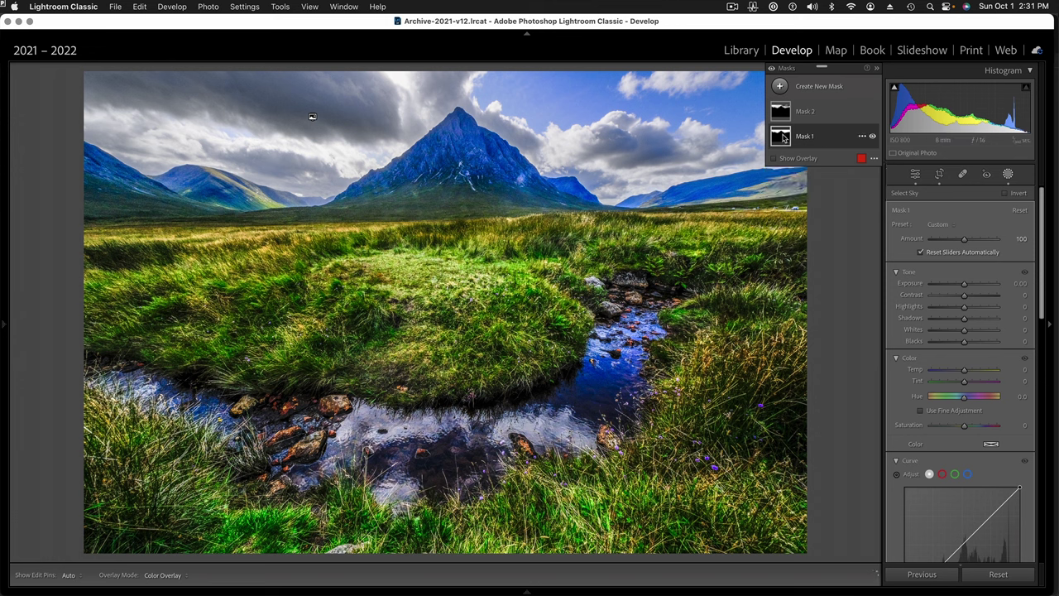
pyautogui.click(784, 139)
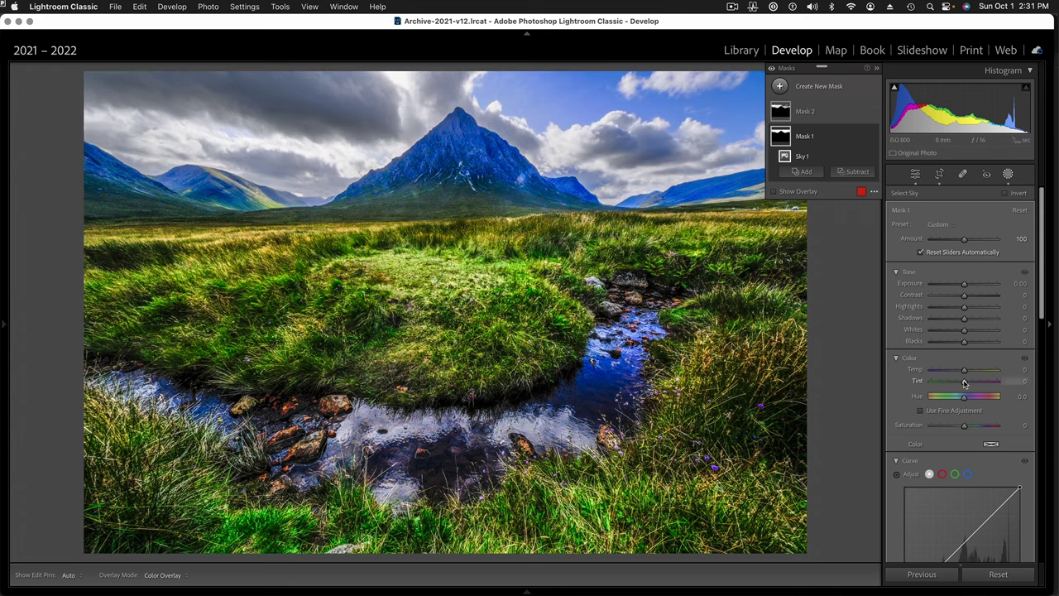
pyautogui.click(964, 383)
pyautogui.moveTo(965, 383); pyautogui.dragTo(958, 382)
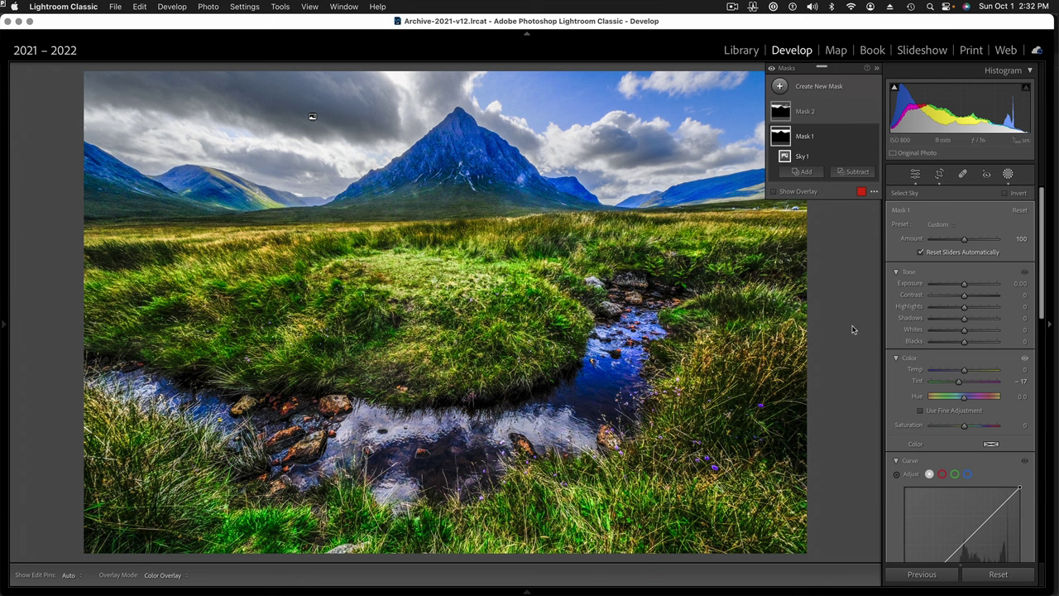
pyautogui.moveTo(964, 425); pyautogui.dragTo(968, 428)
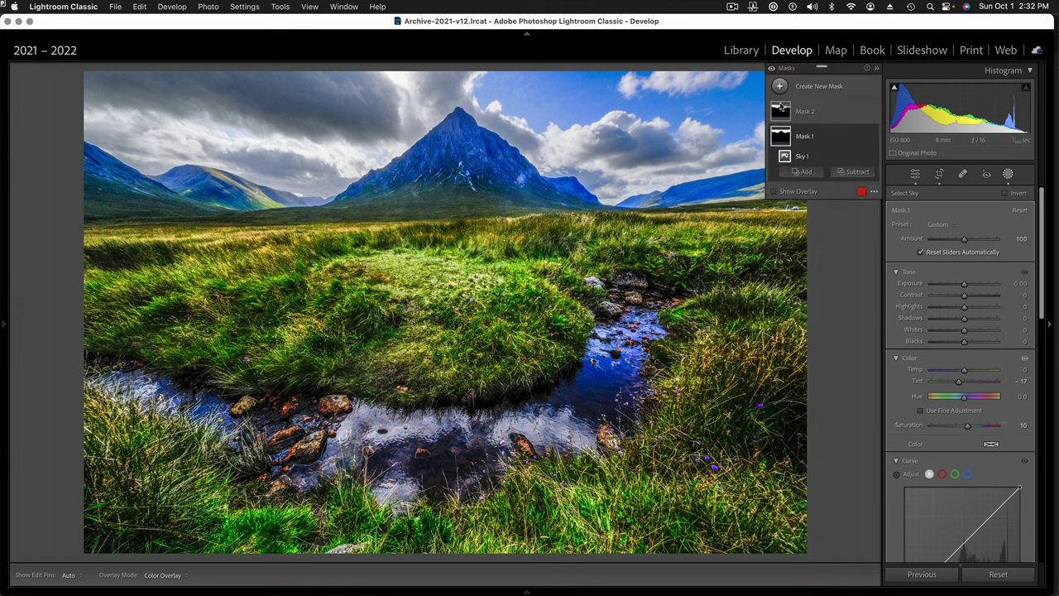
# Step: Fully desaturate the clouds by setting the Saturation of Mask 2 to -100
pyautogui.click(779, 110)
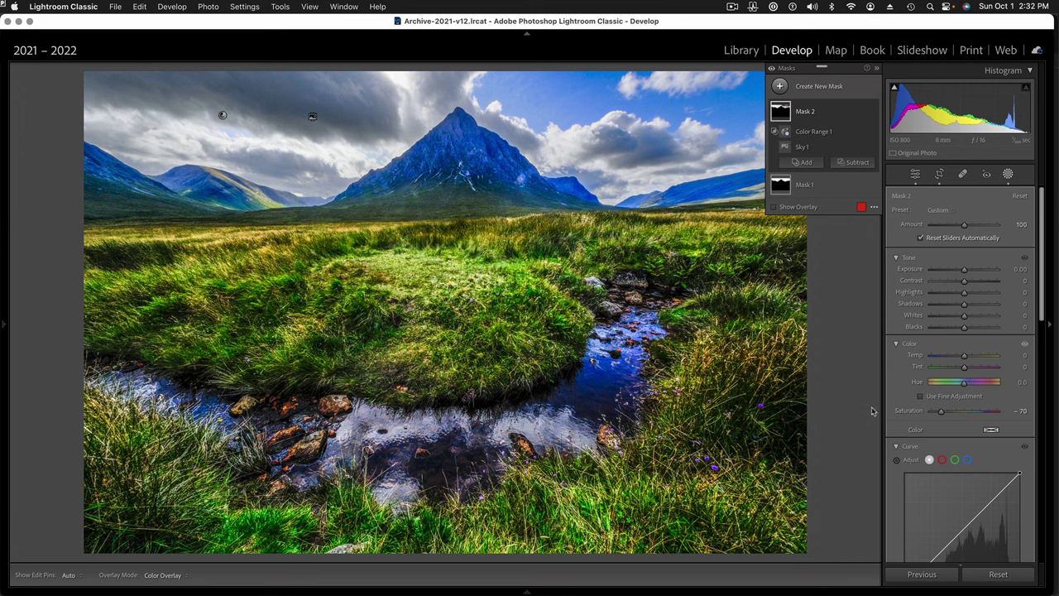
pyautogui.moveTo(942, 414); pyautogui.dragTo(930, 415)
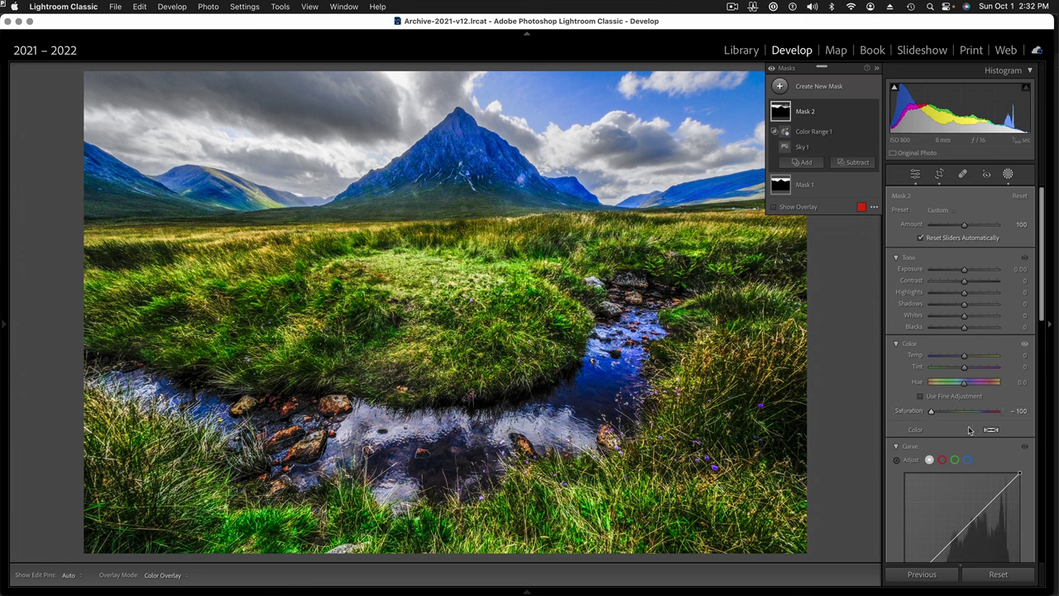
# Step: Create a third mask that automatically selects the sky and invert it to cover the landscape
pyautogui.click(781, 86)
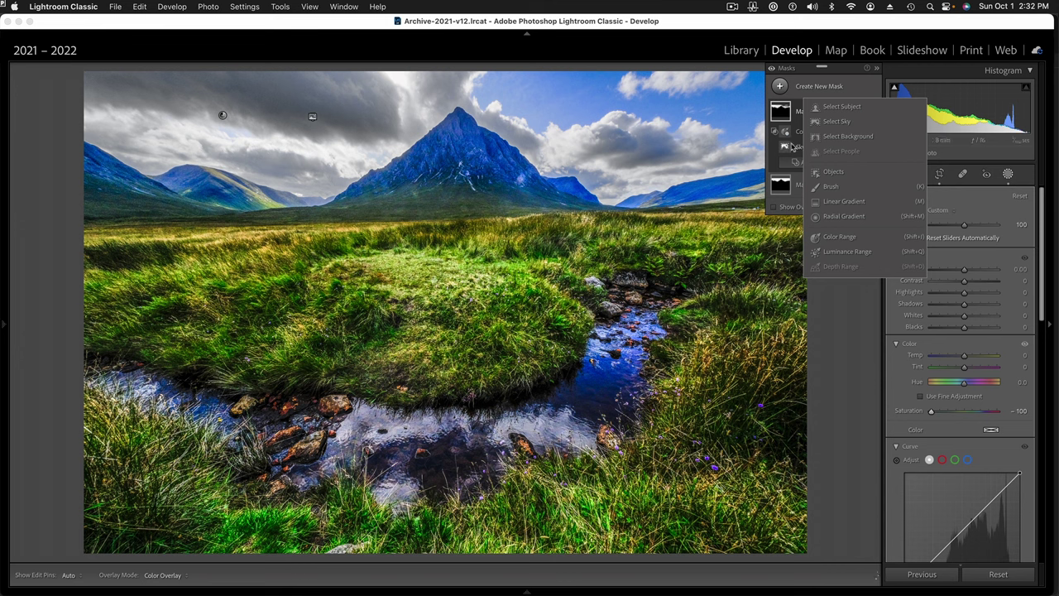
pyautogui.click(832, 122)
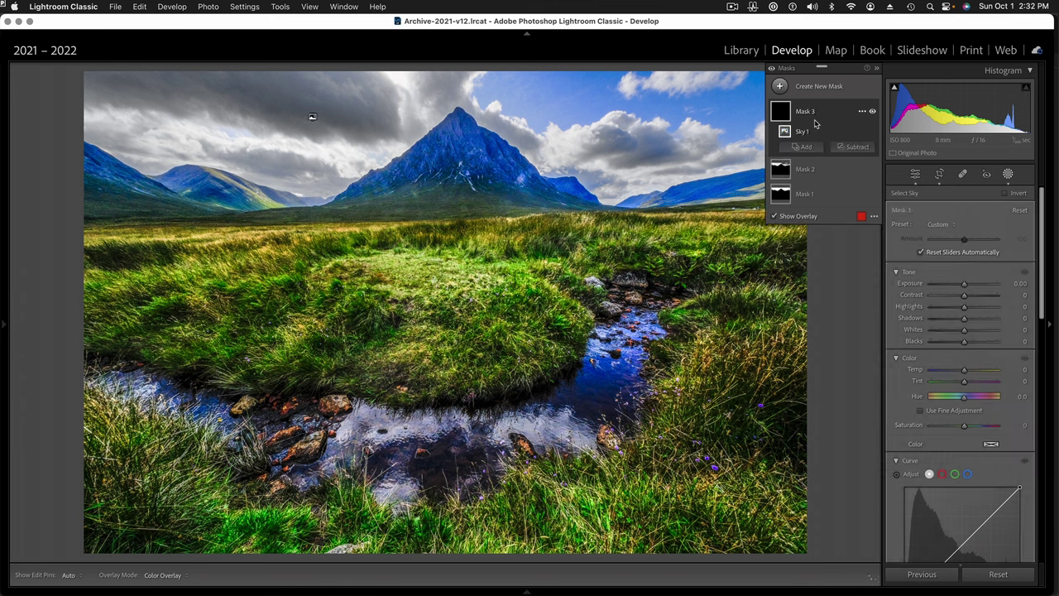
pyautogui.rightClick(815, 123)
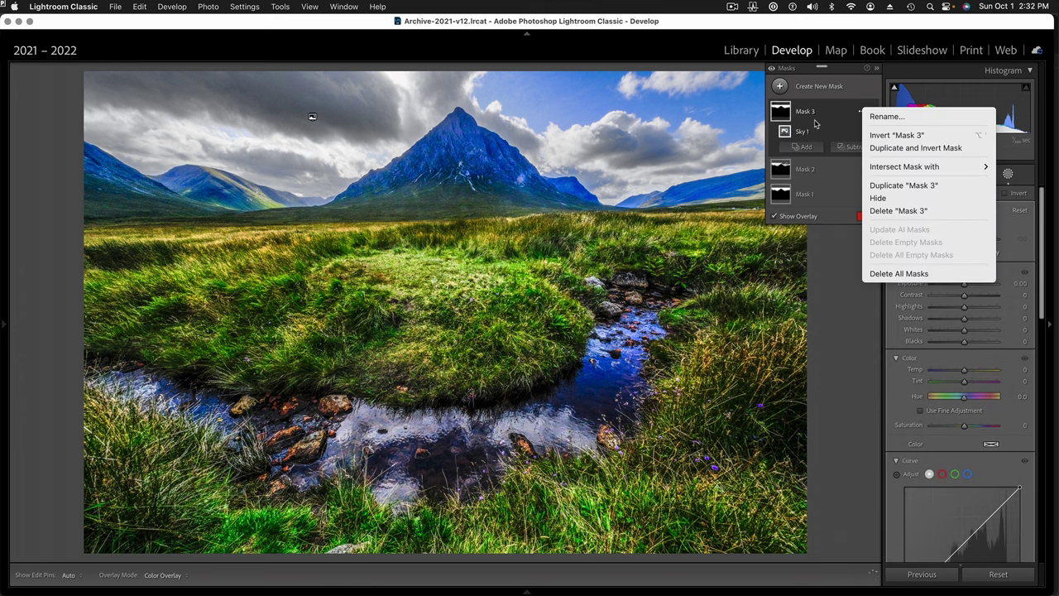
pyautogui.click(884, 136)
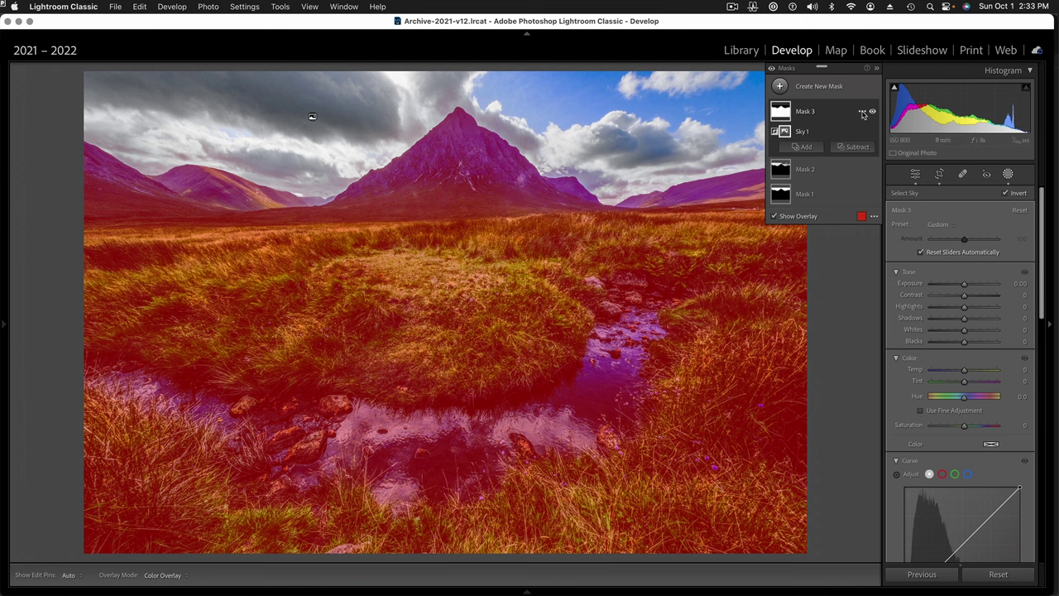
# Step: Intersect the inverted sky mask with a Color Range sampled from the blue rock near the mountain's peak
pyautogui.click(863, 113)
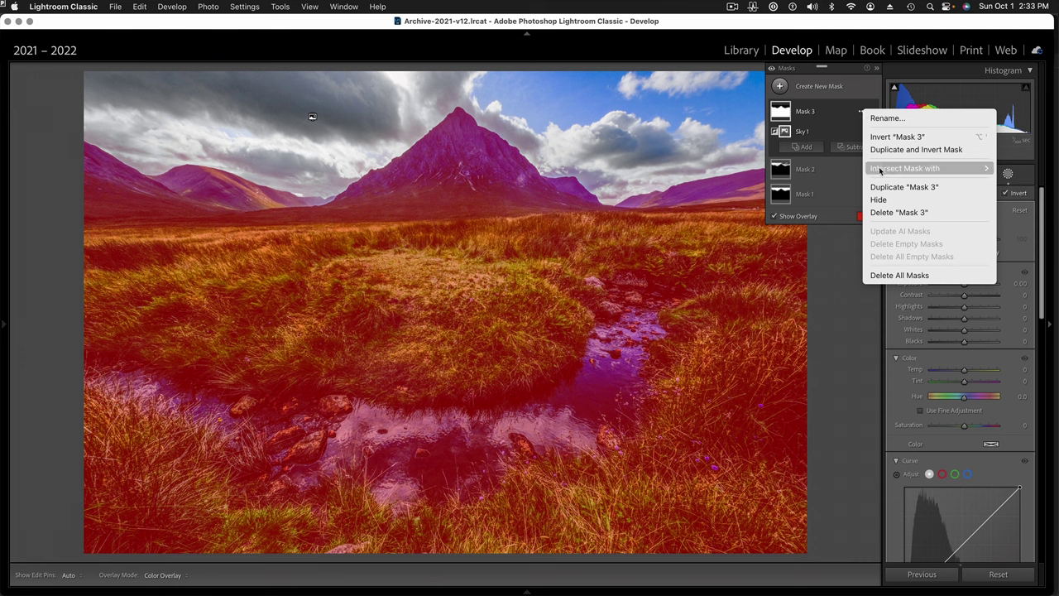
pyautogui.moveTo(881, 172)
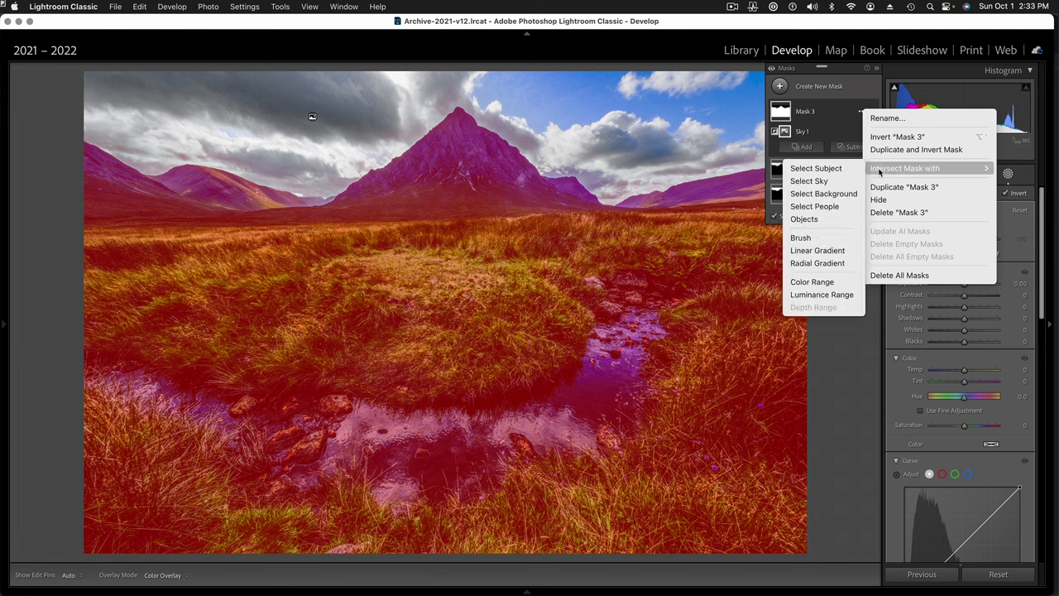
pyautogui.click(818, 283)
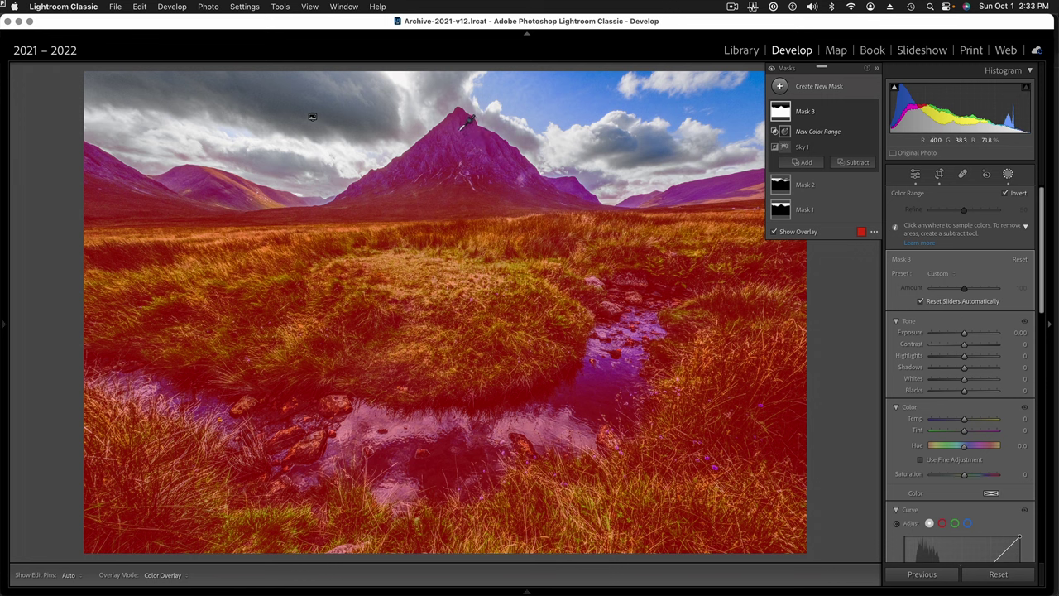
pyautogui.click(459, 129)
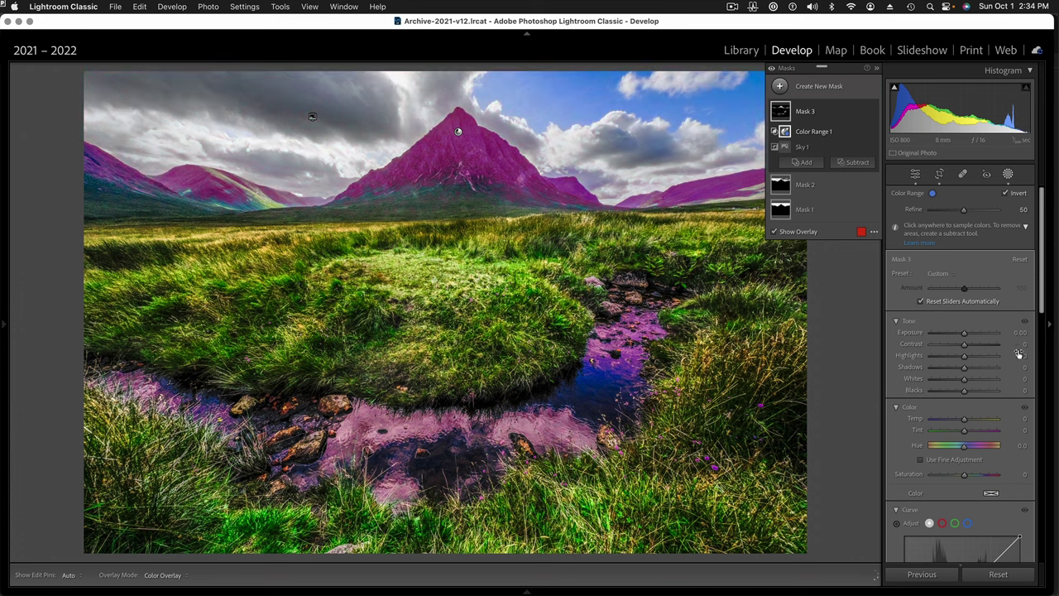
# Step: Tone down the blue mountain through Mask 3, setting its Saturation to -45 and Exposure to -0.40
pyautogui.moveTo(965, 478); pyautogui.dragTo(954, 479)
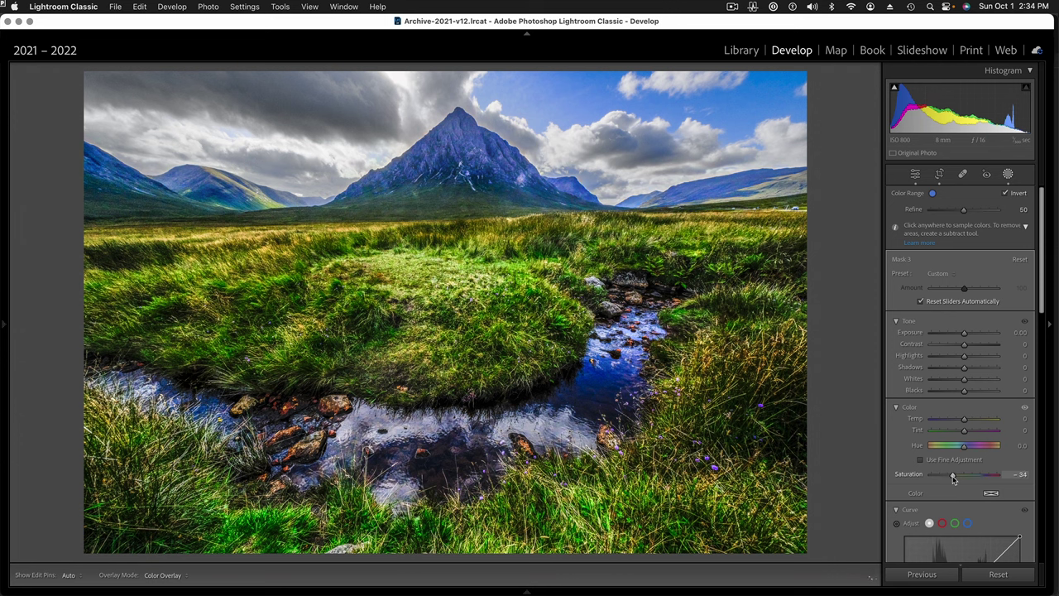
pyautogui.moveTo(953, 478); pyautogui.dragTo(953, 478)
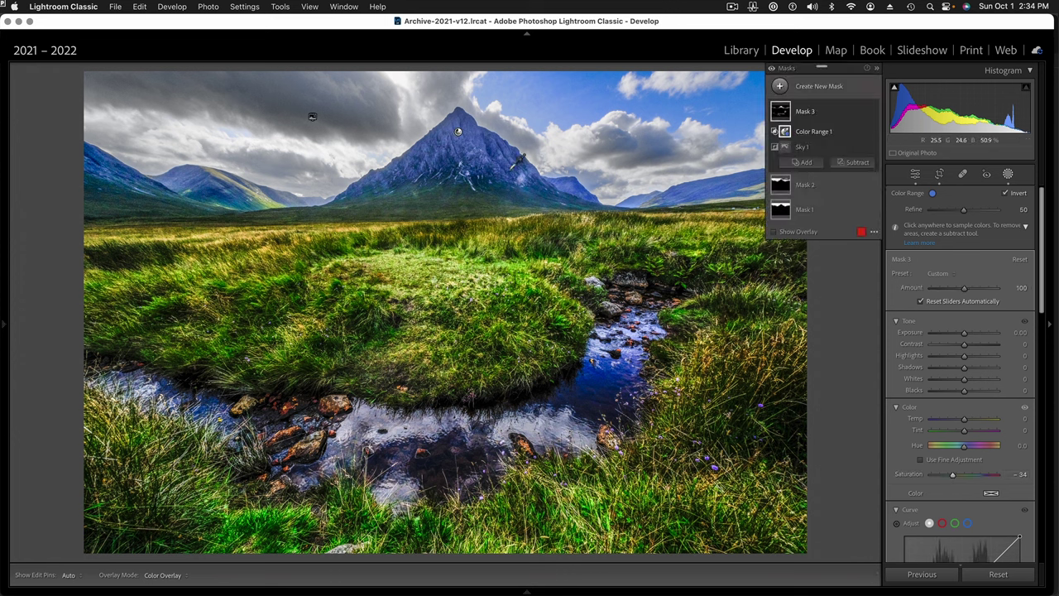
pyautogui.click(965, 336)
pyautogui.moveTo(965, 336); pyautogui.dragTo(962, 335)
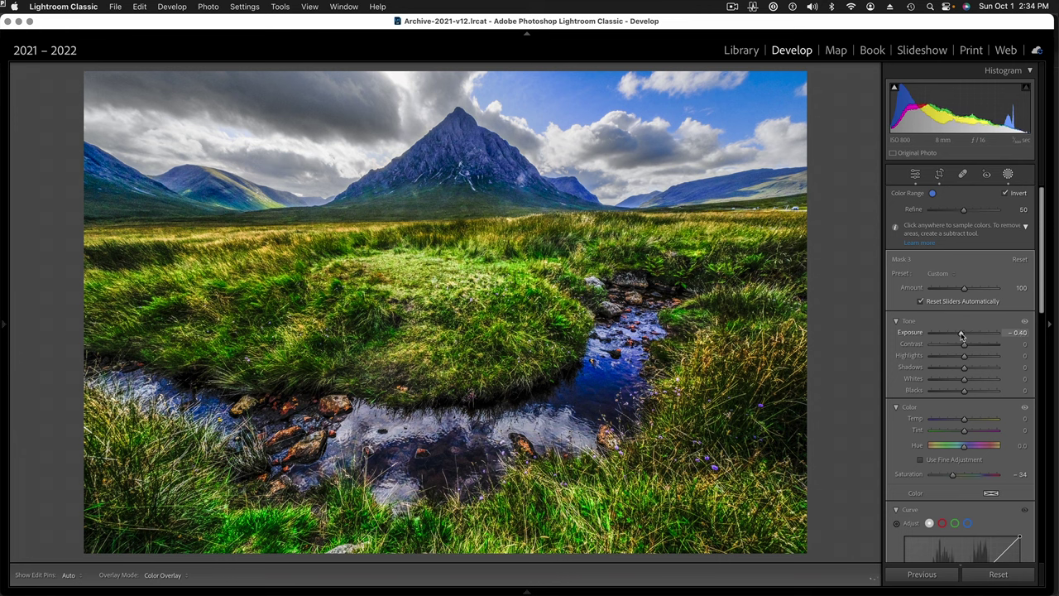
pyautogui.click(953, 477)
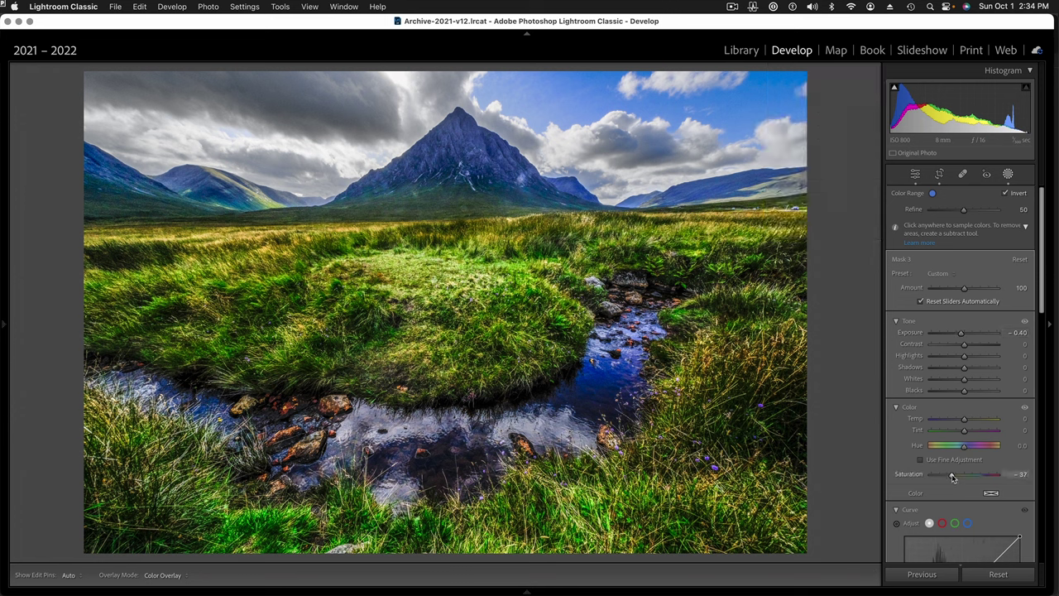
pyautogui.moveTo(951, 477); pyautogui.dragTo(949, 477)
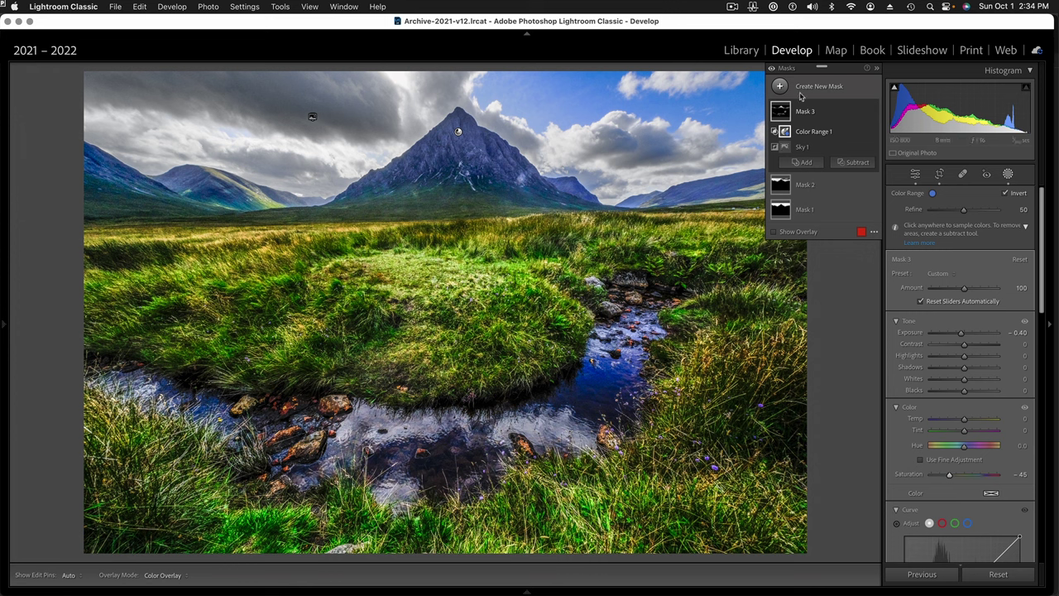
# Step: Hide Mask 3 and show it again to compare the mountain with and without the adjustment
pyautogui.moveTo(875, 114)
pyautogui.click(874, 113)
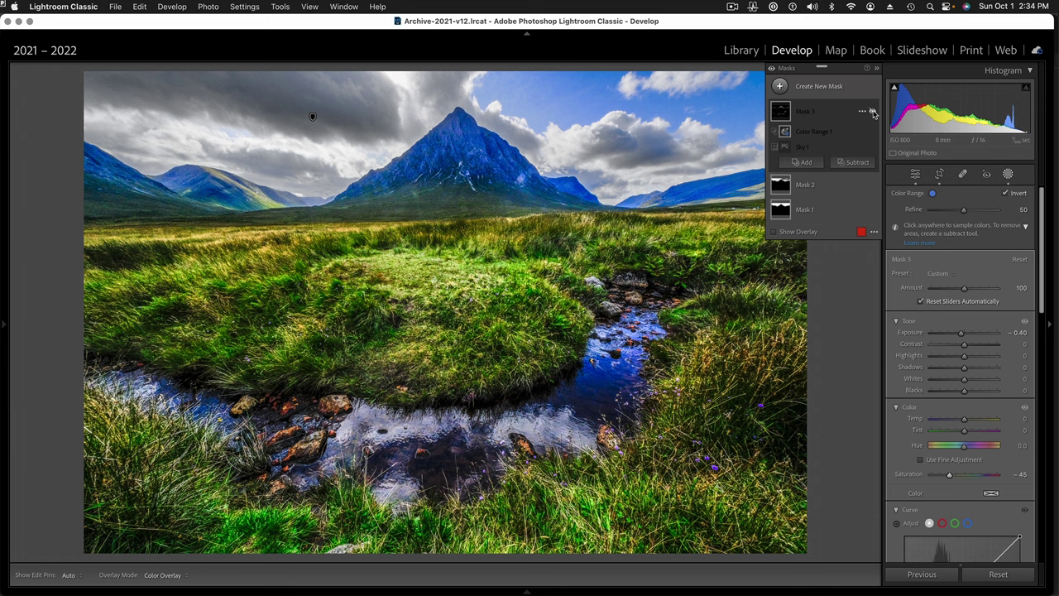
pyautogui.click(873, 113)
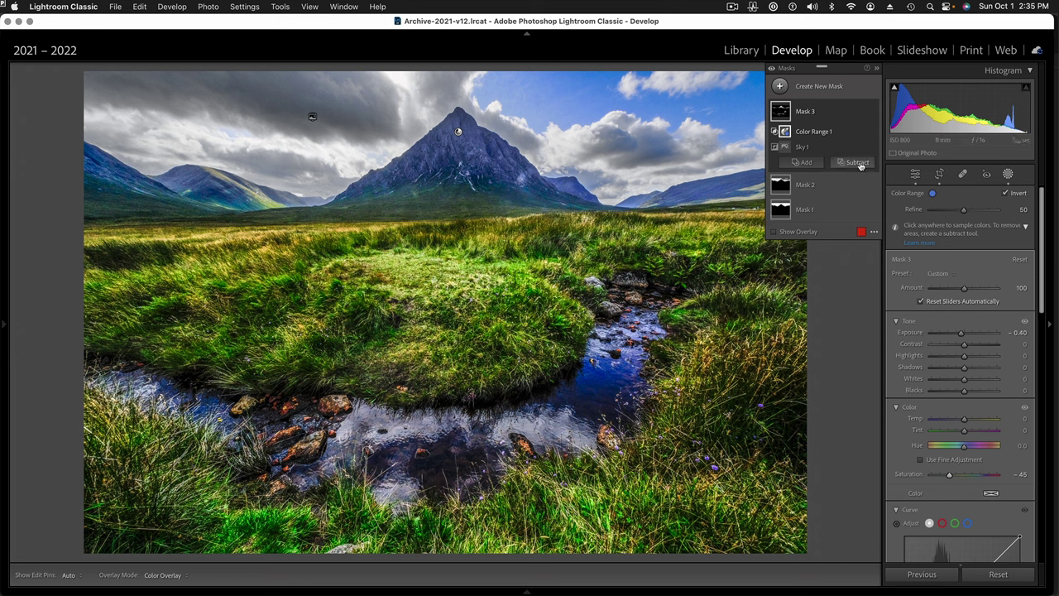
# Step: Subtract the stream in the foreground from Mask 3 with a brush, hide the edit pins, and close masking
pyautogui.click(858, 162)
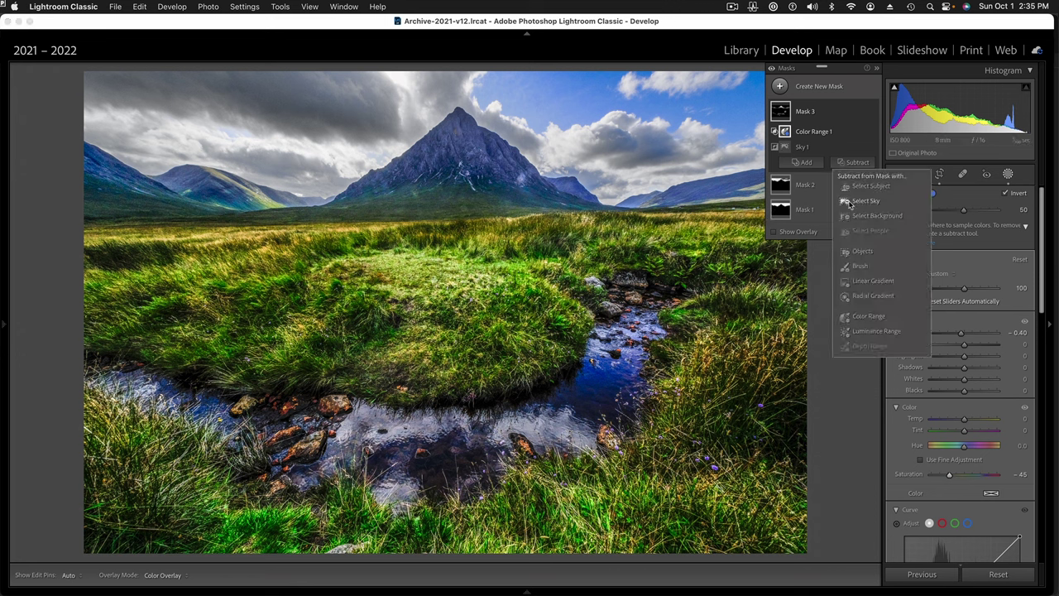
pyautogui.click(859, 266)
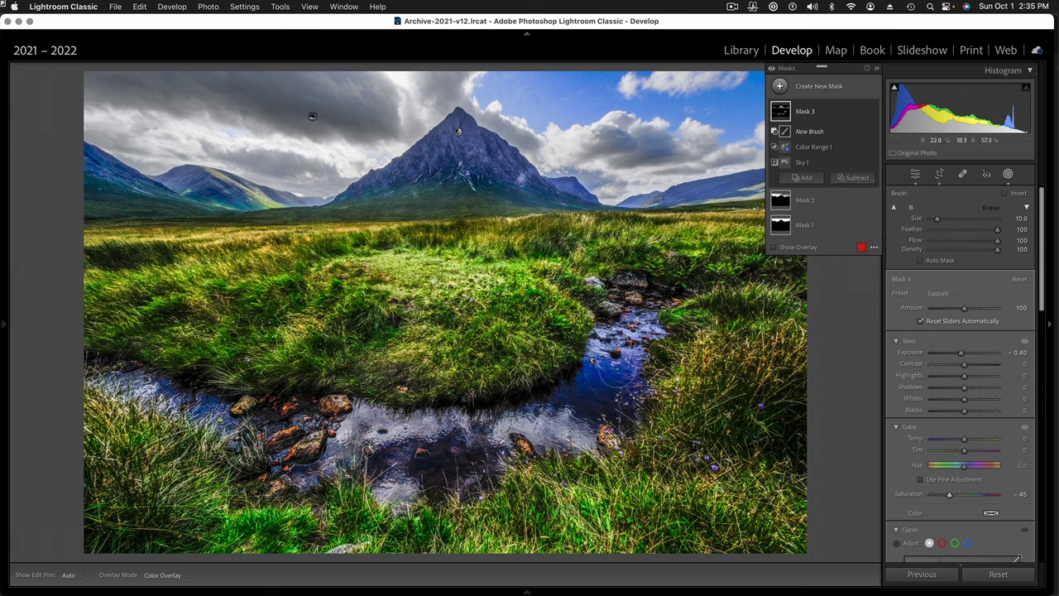
pyautogui.press('h')
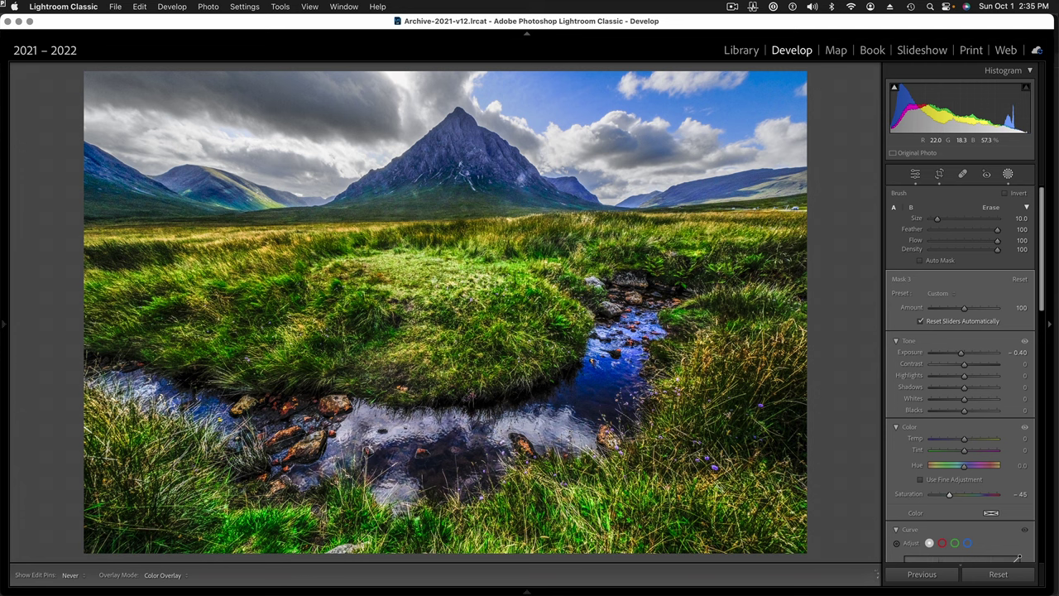
pyautogui.hotkey('shift', 'w')
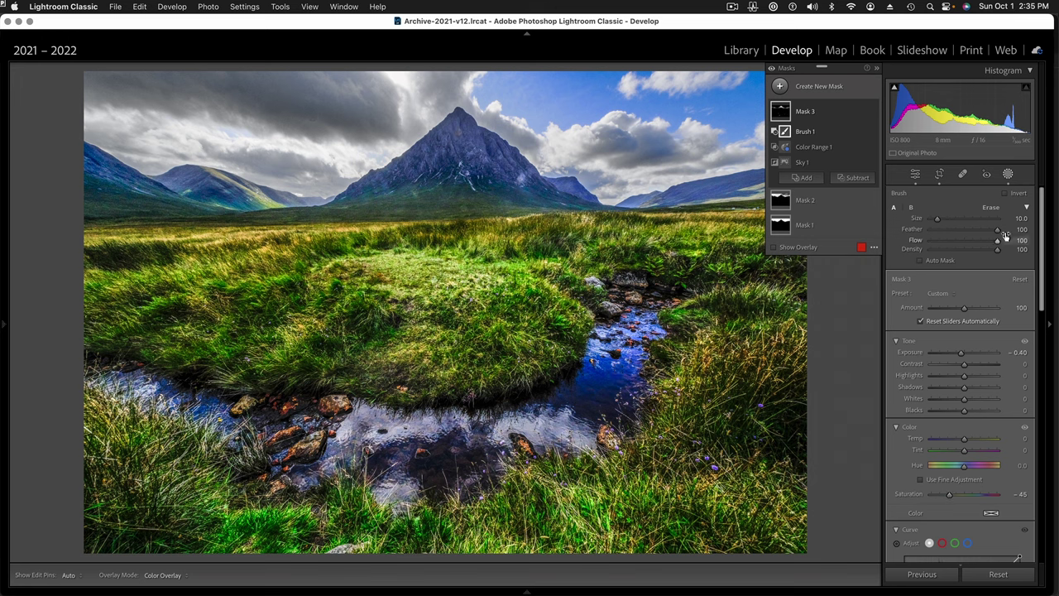
pyautogui.click(1009, 175)
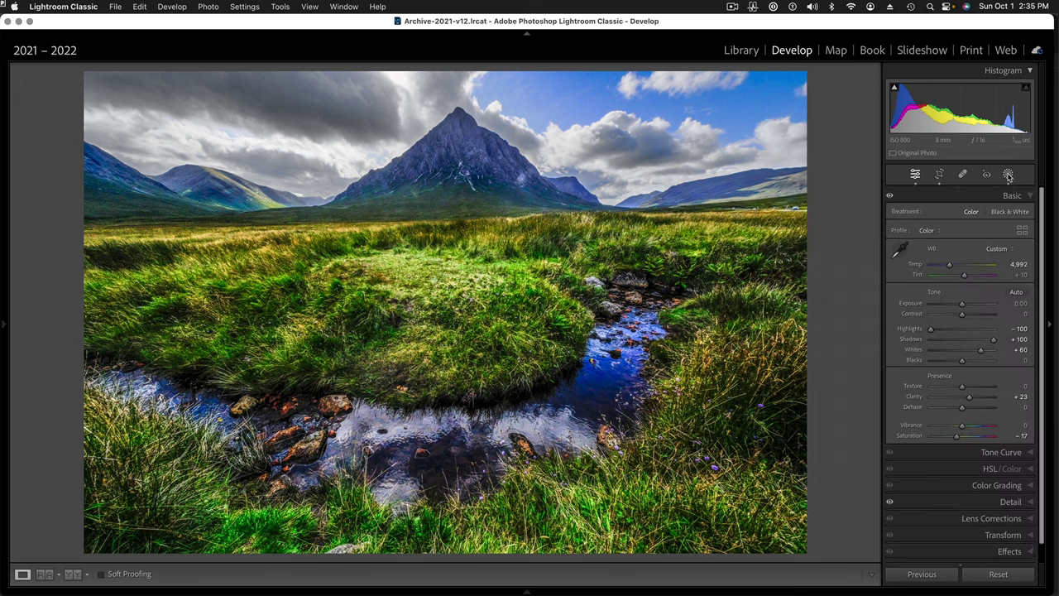
# Step: In the HSL Hue adjustments, set Green to +13 and shift Yellow slightly towards orange
pyautogui.click(1031, 468)
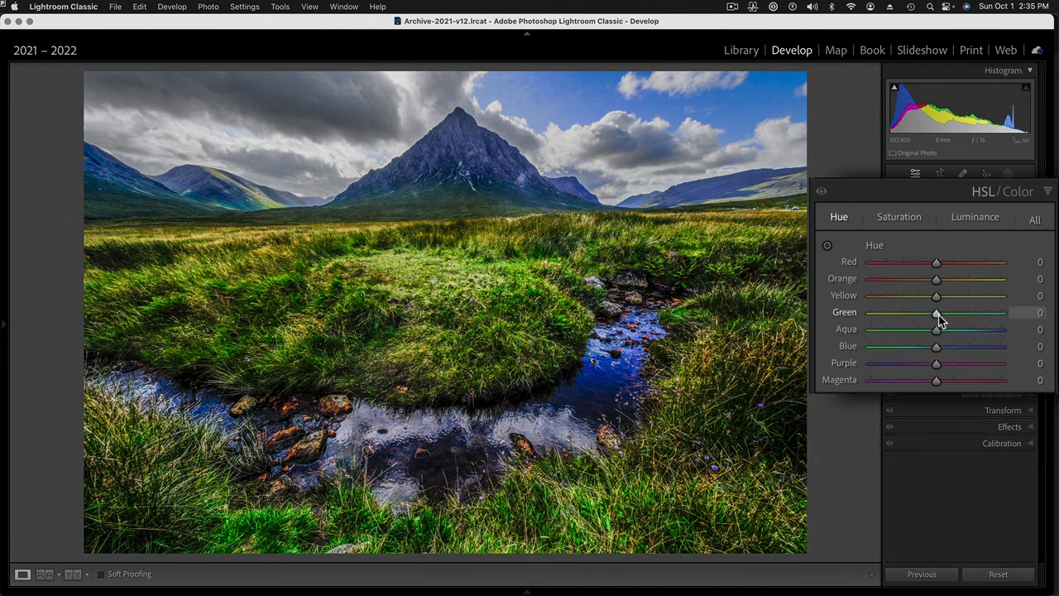
pyautogui.moveTo(938, 317); pyautogui.dragTo(947, 320)
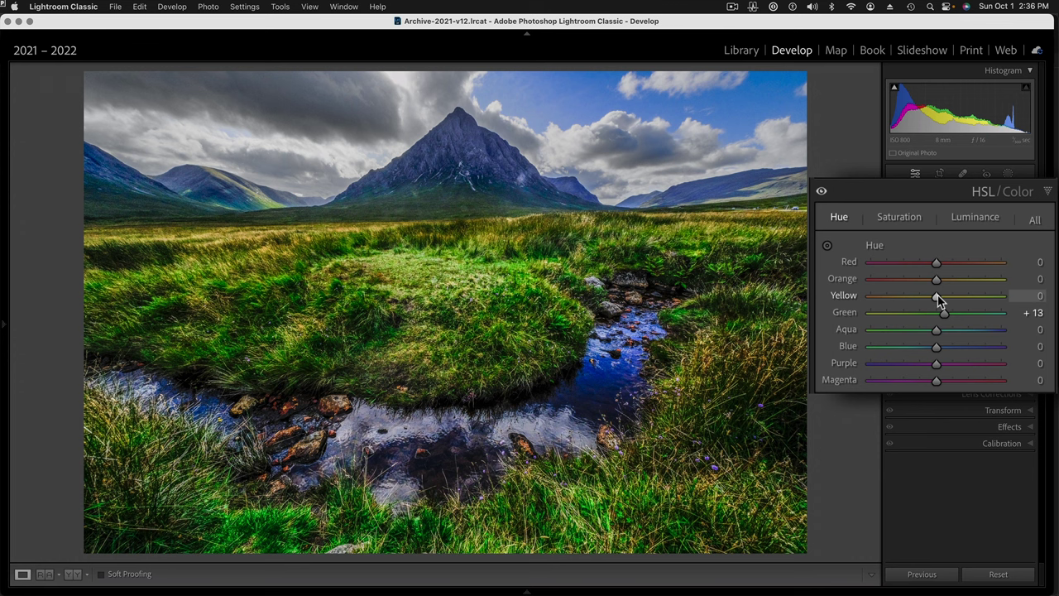
pyautogui.moveTo(937, 296); pyautogui.dragTo(931, 295)
# Step: In the HSL Saturation adjustments, set Green to -26 to mute the grass
pyautogui.click(897, 216)
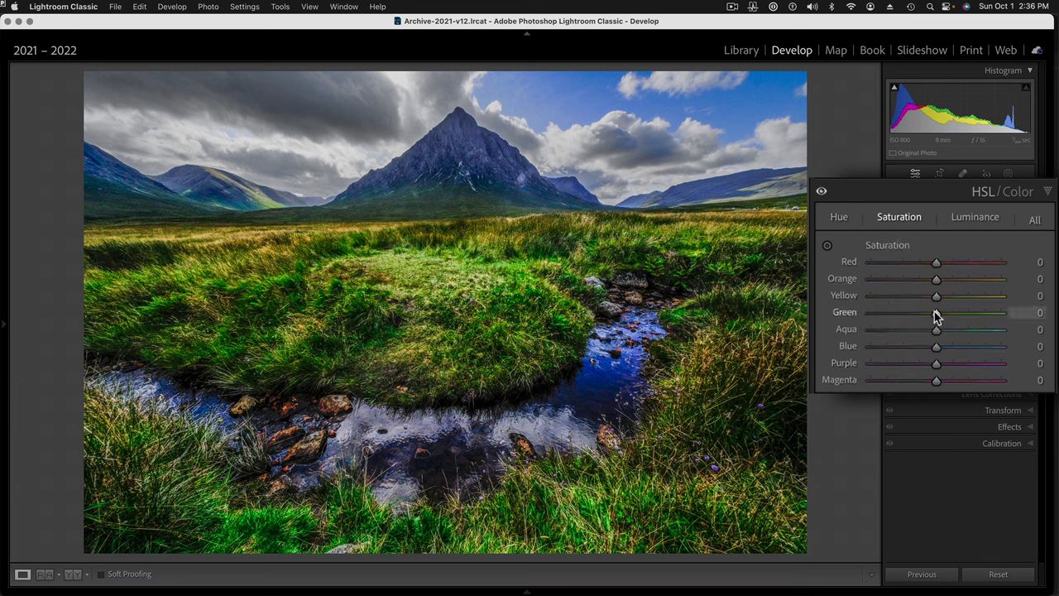
pyautogui.moveTo(936, 316)
pyautogui.mouseDown()
pyautogui.moveTo(905, 314)
pyautogui.moveTo(919, 316)
pyautogui.mouseUp()
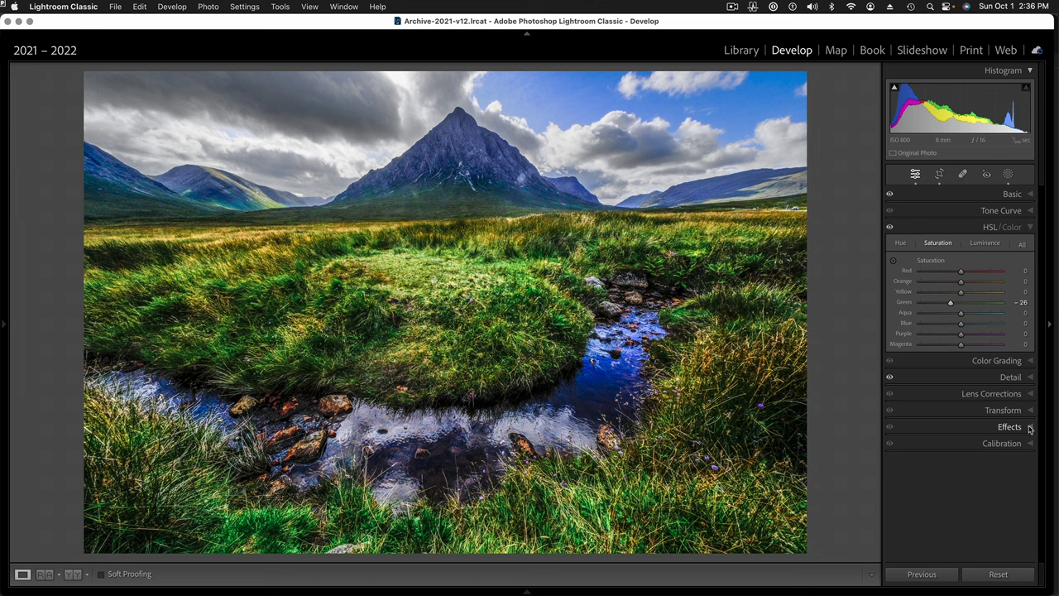
# Step: Add a Highlight Priority post-crop vignette with its Amount set to -9
pyautogui.click(1031, 427)
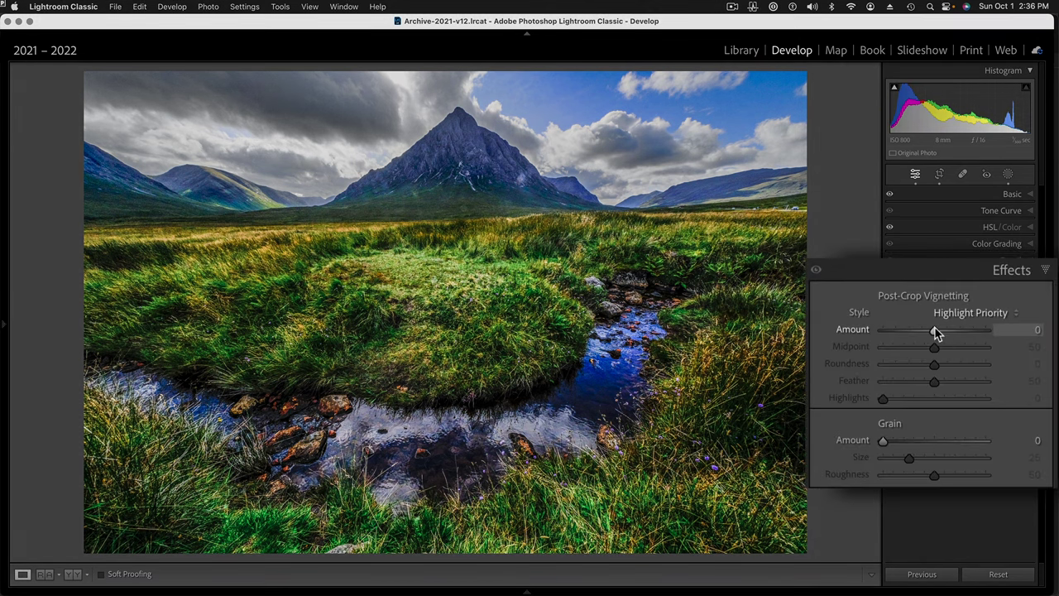
pyautogui.moveTo(935, 332)
pyautogui.mouseDown()
pyautogui.moveTo(925, 333)
pyautogui.moveTo(935, 332)
pyautogui.mouseUp()
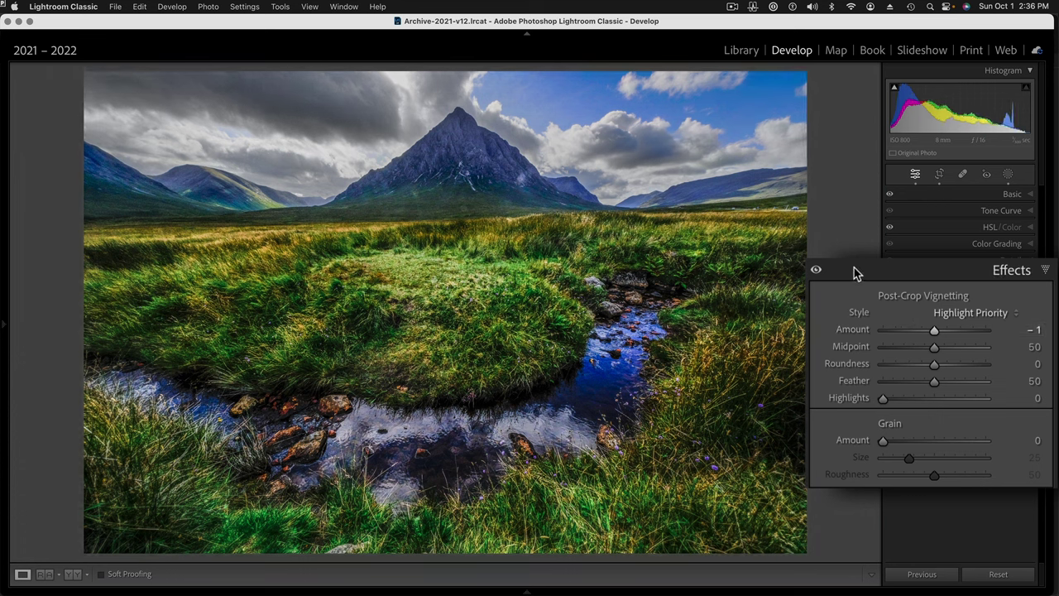
pyautogui.moveTo(934, 333); pyautogui.dragTo(929, 334)
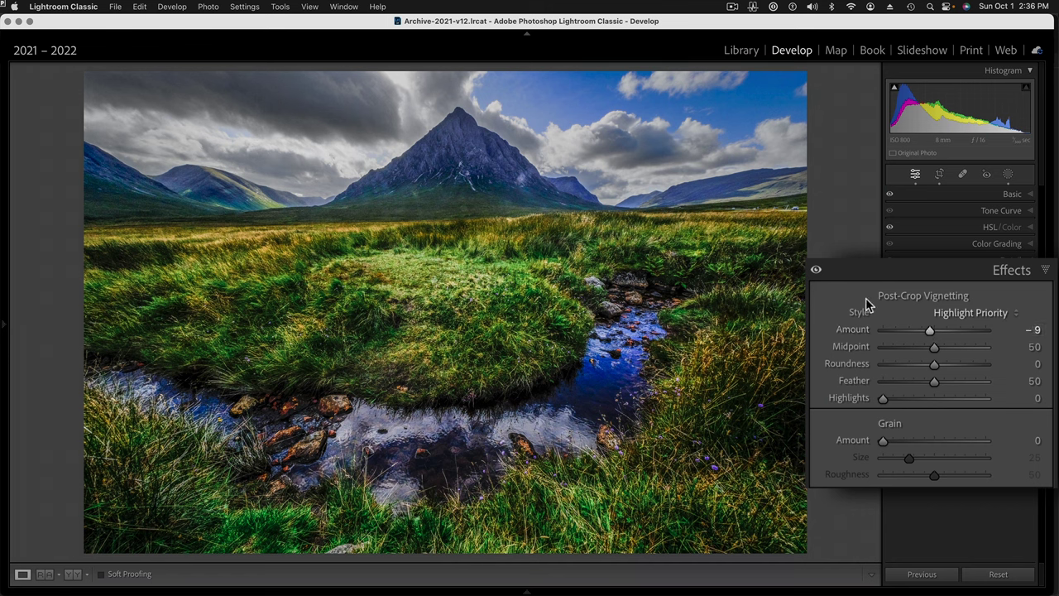
# Step: Switch the Effects adjustments off and on to compare the photo with and without the vignette
pyautogui.click(817, 272)
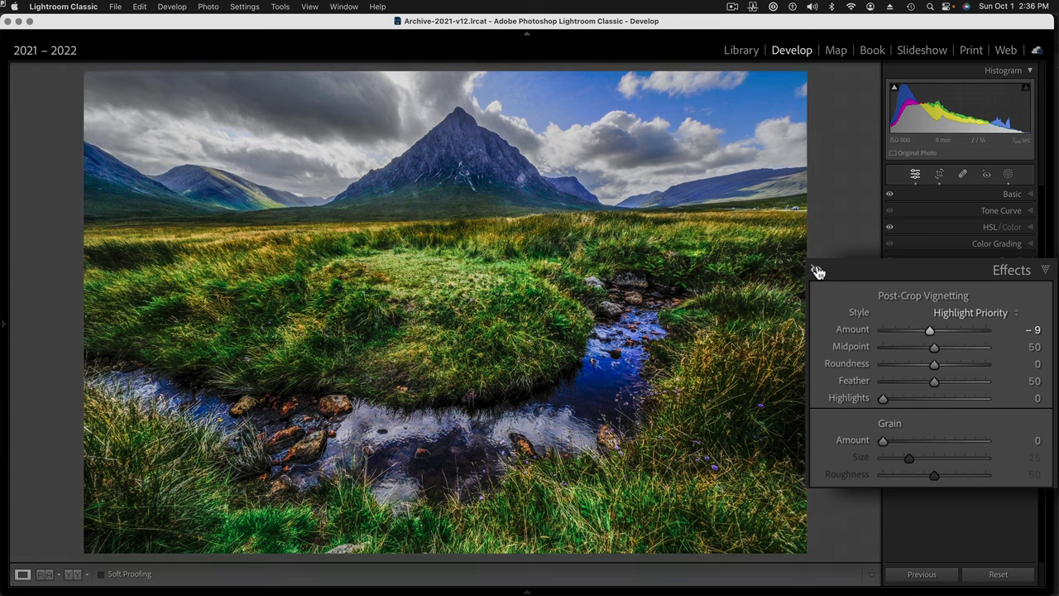
pyautogui.click(818, 272)
pyautogui.click(890, 309)
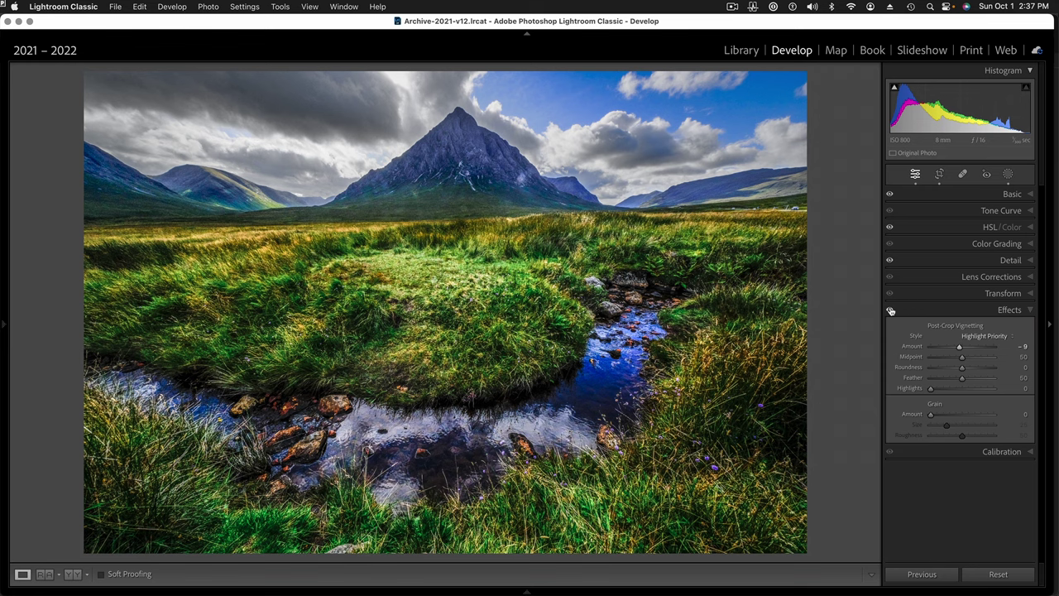
# Step: Return to the Library grid and select all three versions of the mountain photo
pyautogui.press('g')
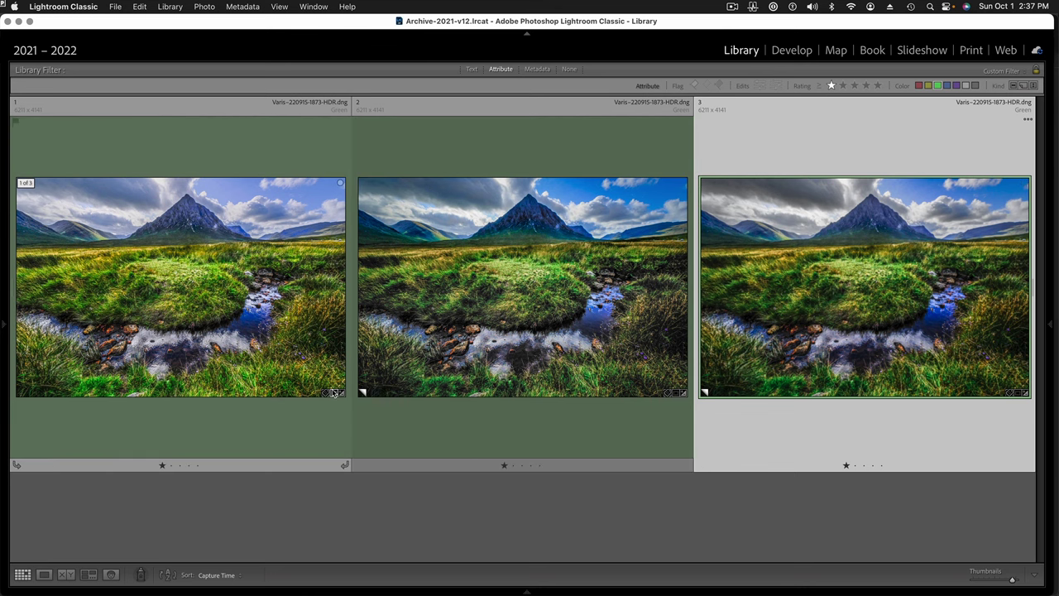
pyautogui.press('super+a')
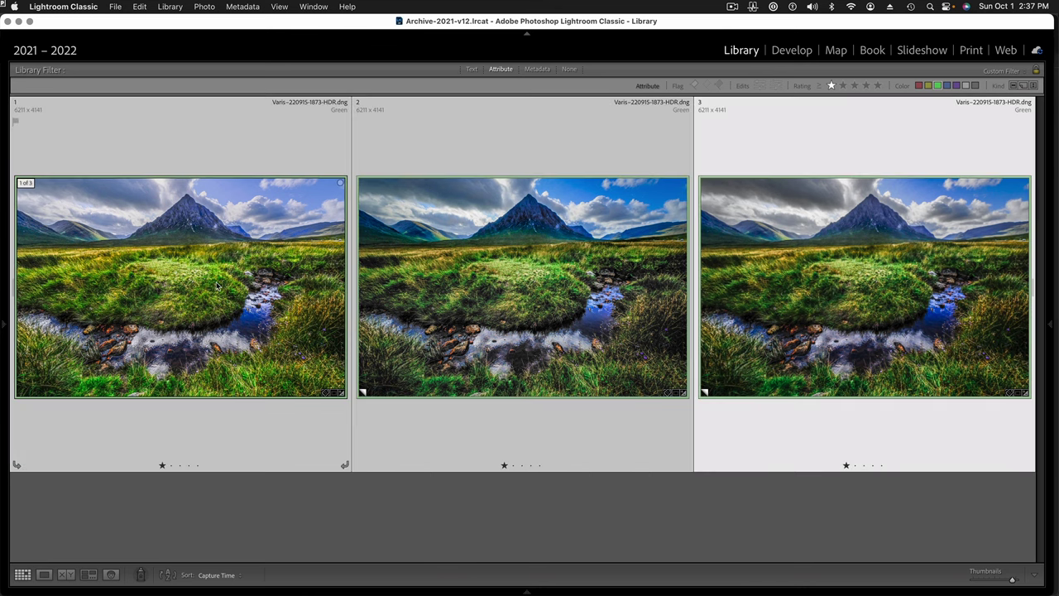
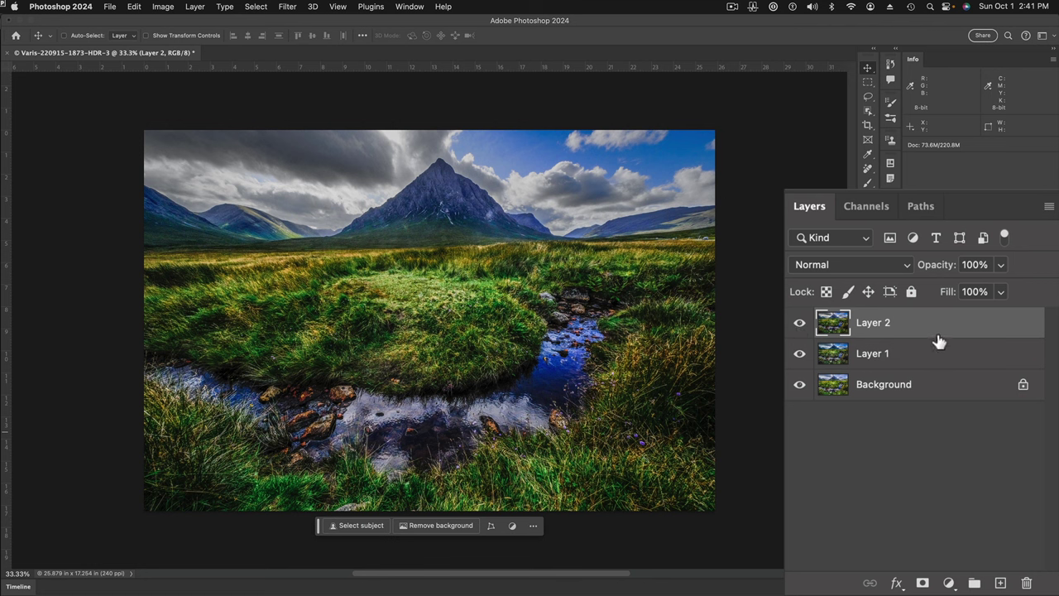
# Step: In the layered Photoshop document, compare the three versions by hiding Layer 2 and Layer 1 and showing them again
pyautogui.click(799, 324)
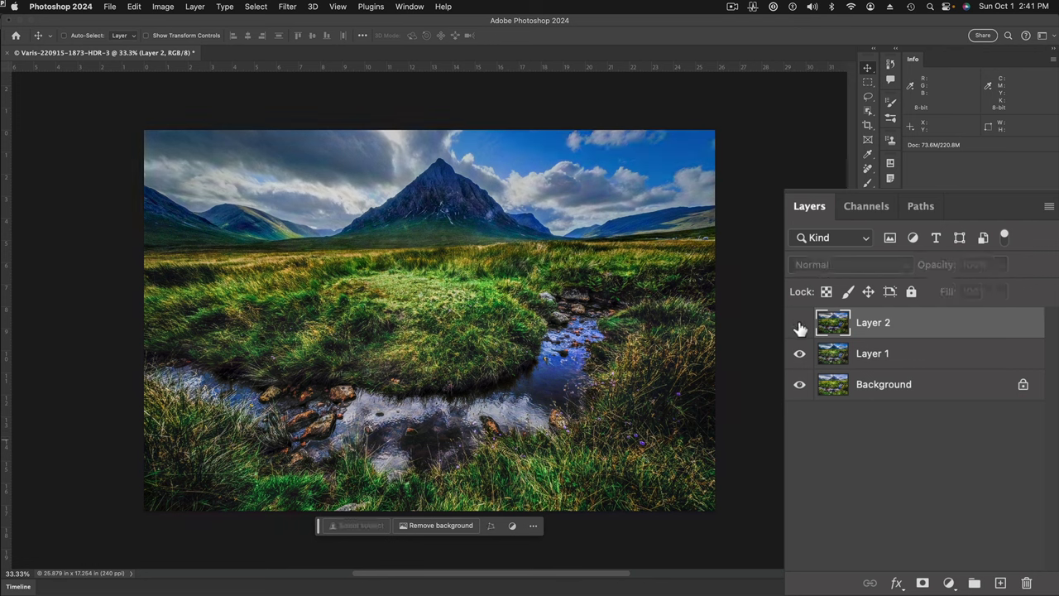
pyautogui.click(799, 355)
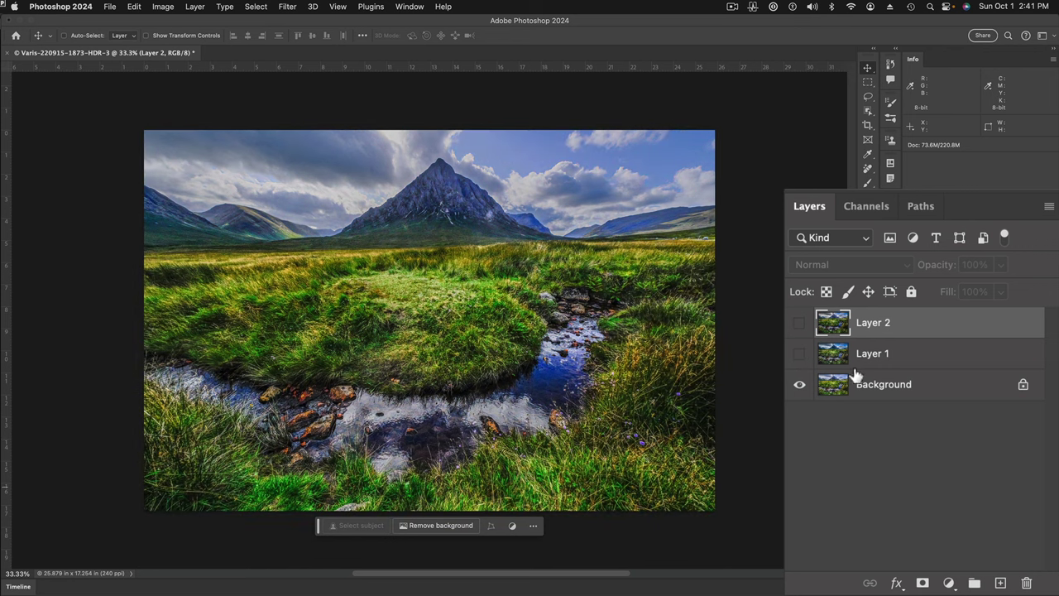
pyautogui.click(800, 355)
pyautogui.click(799, 356)
pyautogui.click(800, 356)
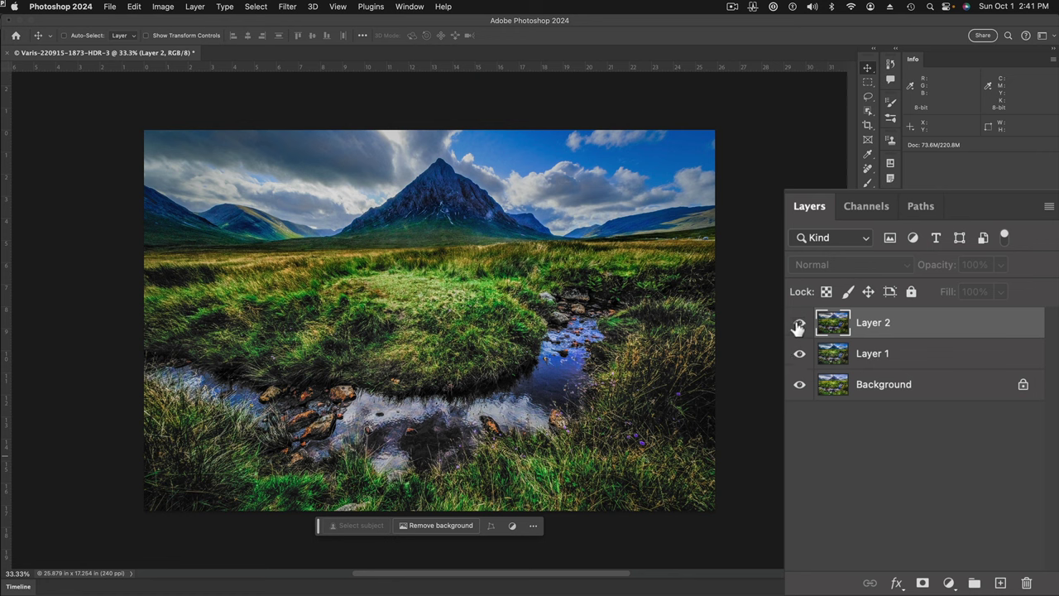
pyautogui.click(799, 324)
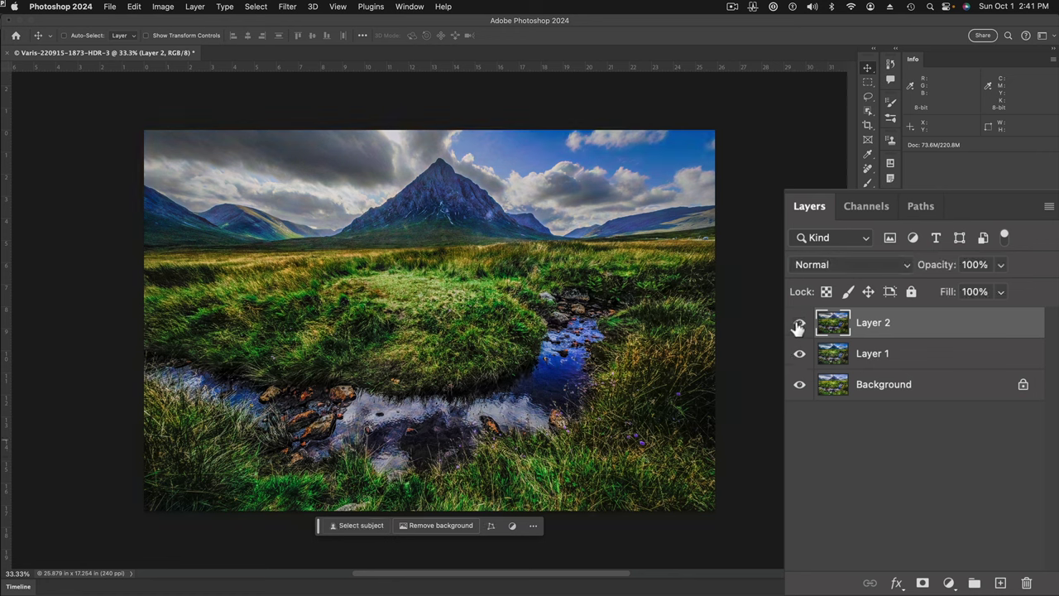
pyautogui.click(799, 324)
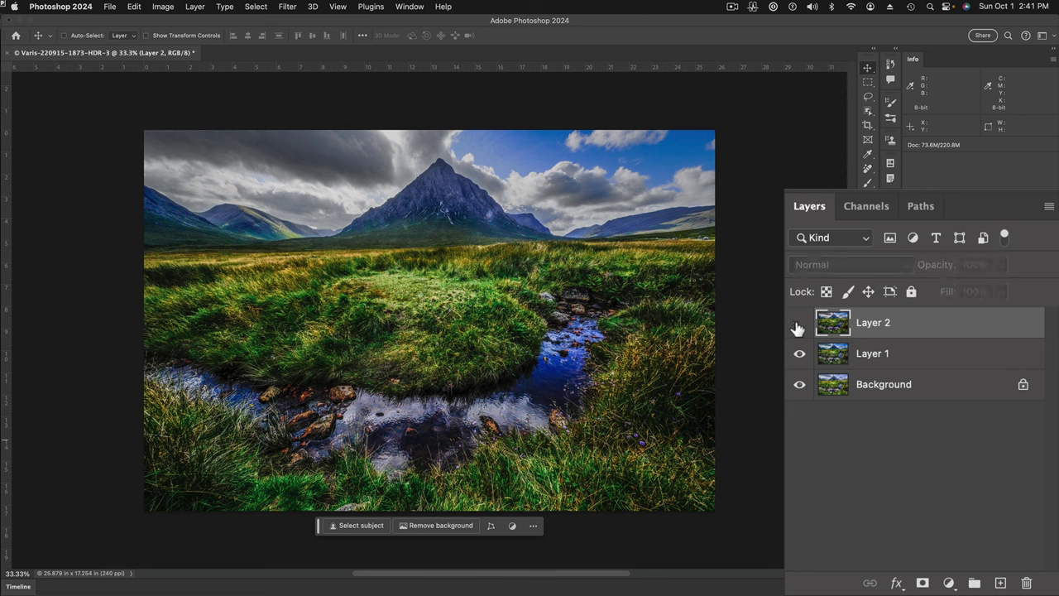
pyautogui.click(799, 324)
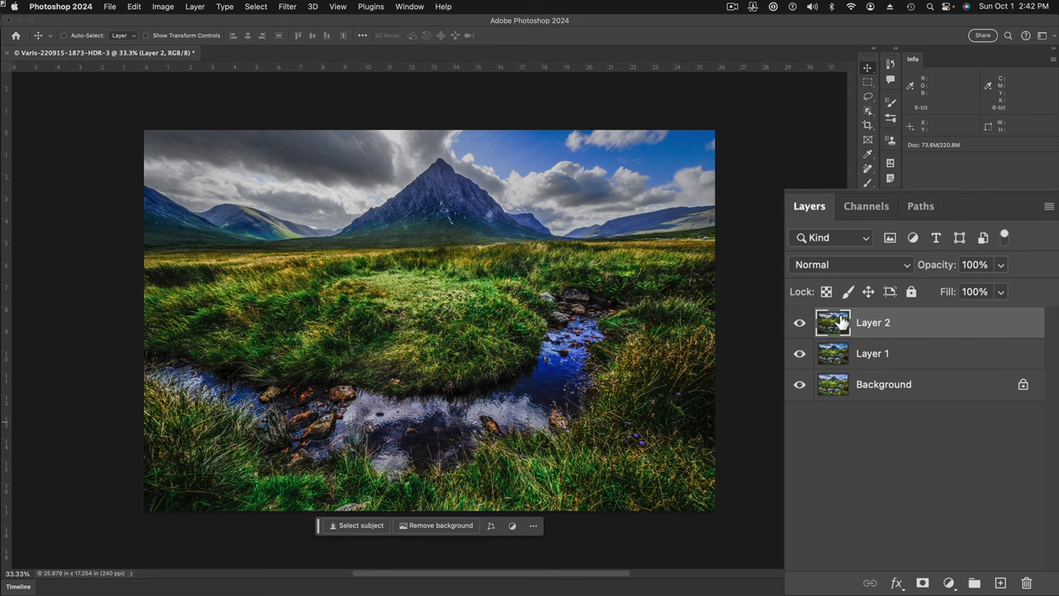
# Step: Convert the background to a regular layer named Layer 0 and reorder the stack as Layer 1, Layer 0, Layer 2 from top to bottom
pyautogui.moveTo(842, 323); pyautogui.dragTo(843, 381)
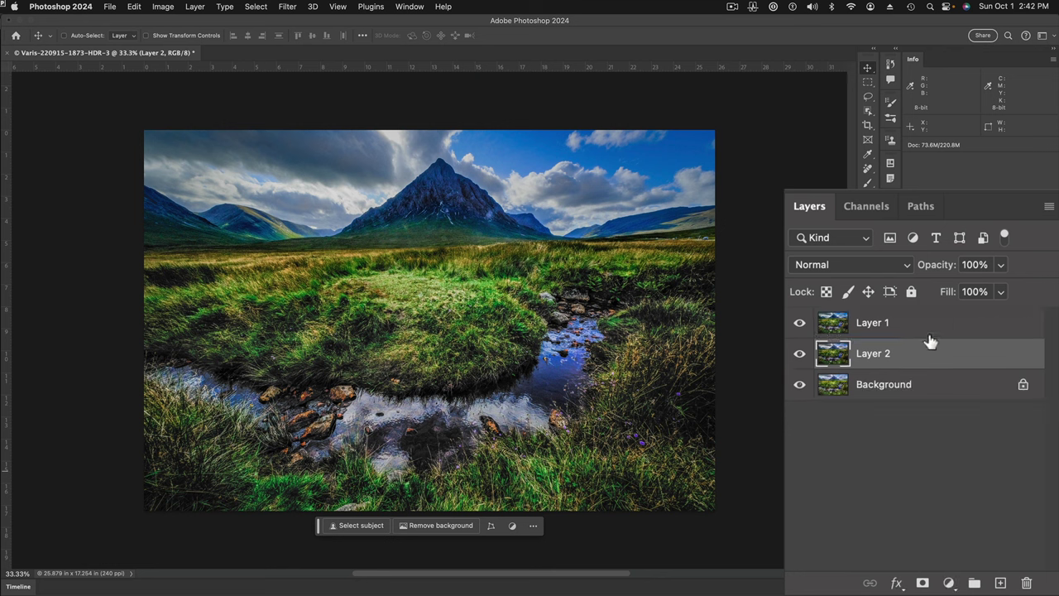
pyautogui.moveTo(836, 393); pyautogui.dragTo(837, 345)
pyautogui.doubleClick(823, 383)
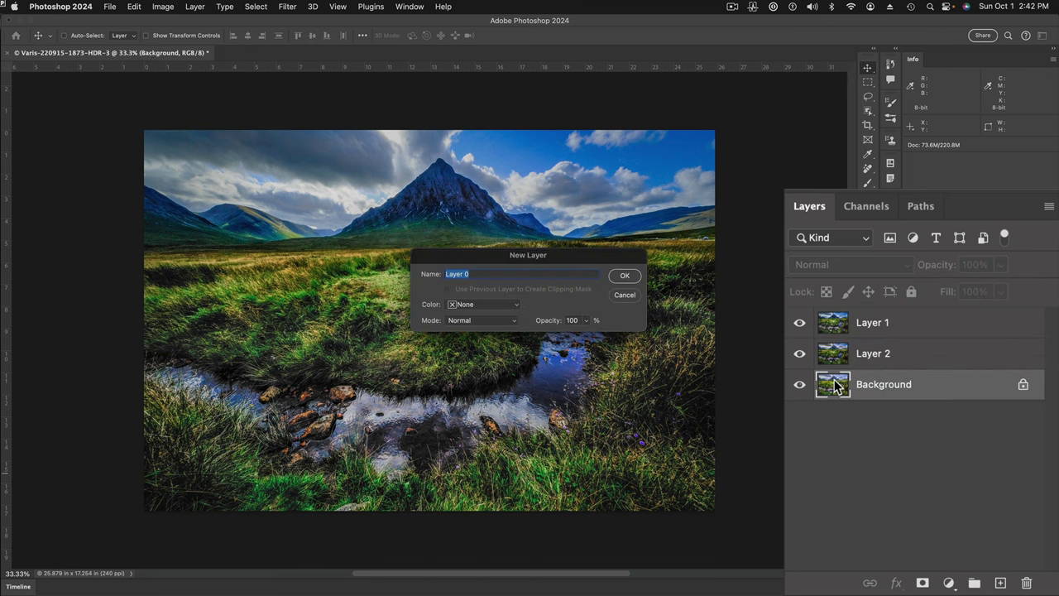
pyautogui.click(623, 277)
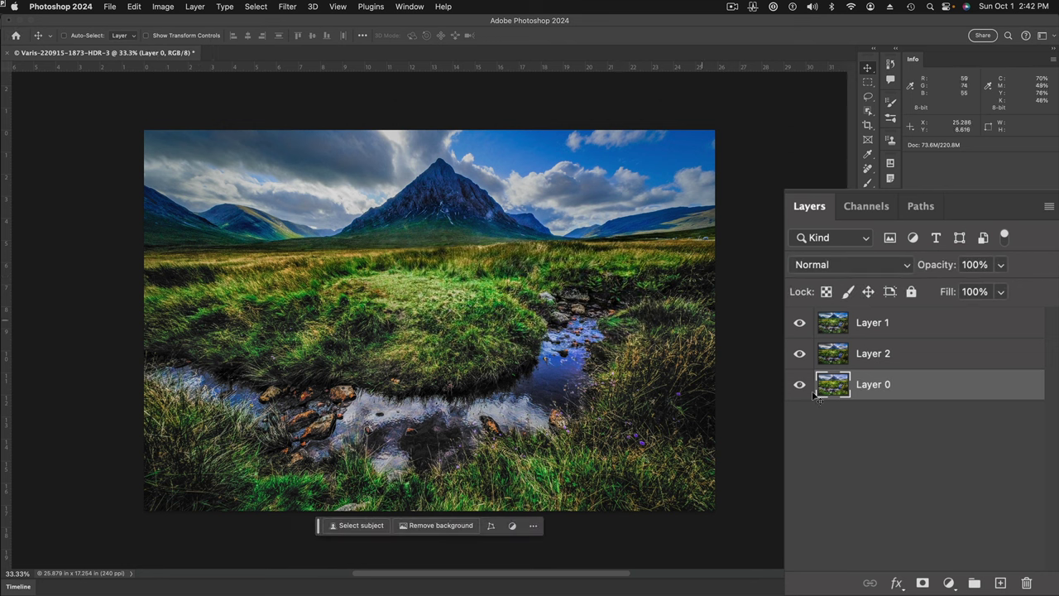
pyautogui.moveTo(834, 353); pyautogui.dragTo(836, 389)
# Step: Hide Layer 1 and Layer 0, and show them again one at a time to review each version from Layer 2 upwards
pyautogui.click(798, 323)
pyautogui.click(799, 354)
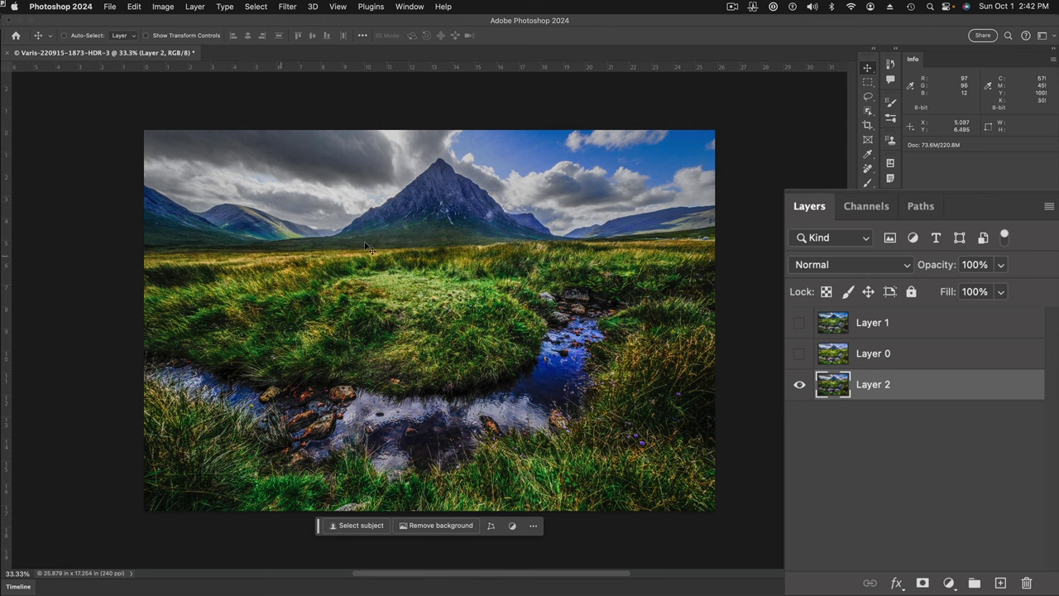
pyautogui.click(799, 355)
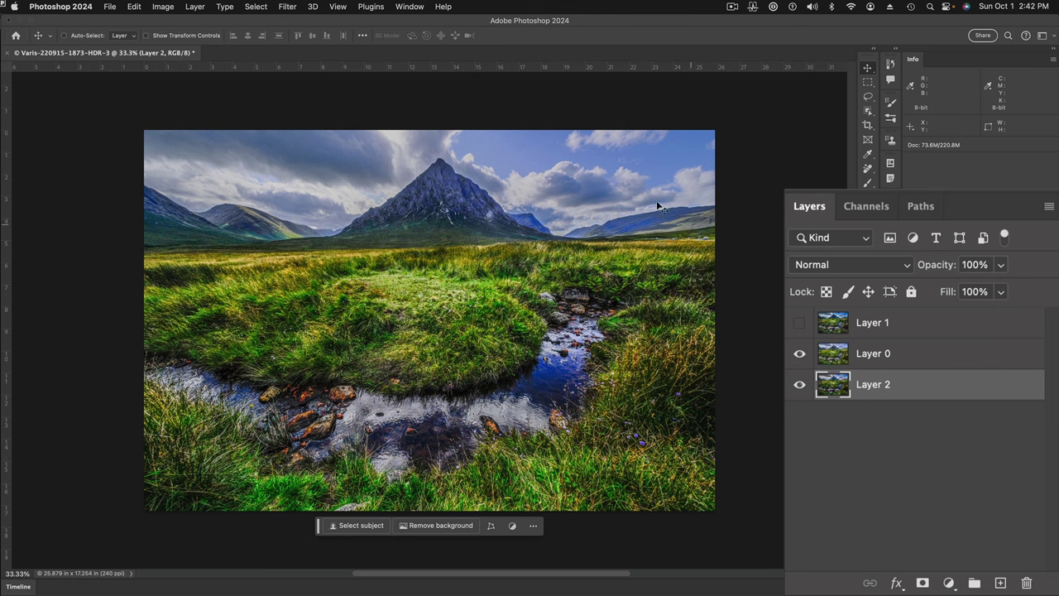
pyautogui.click(800, 324)
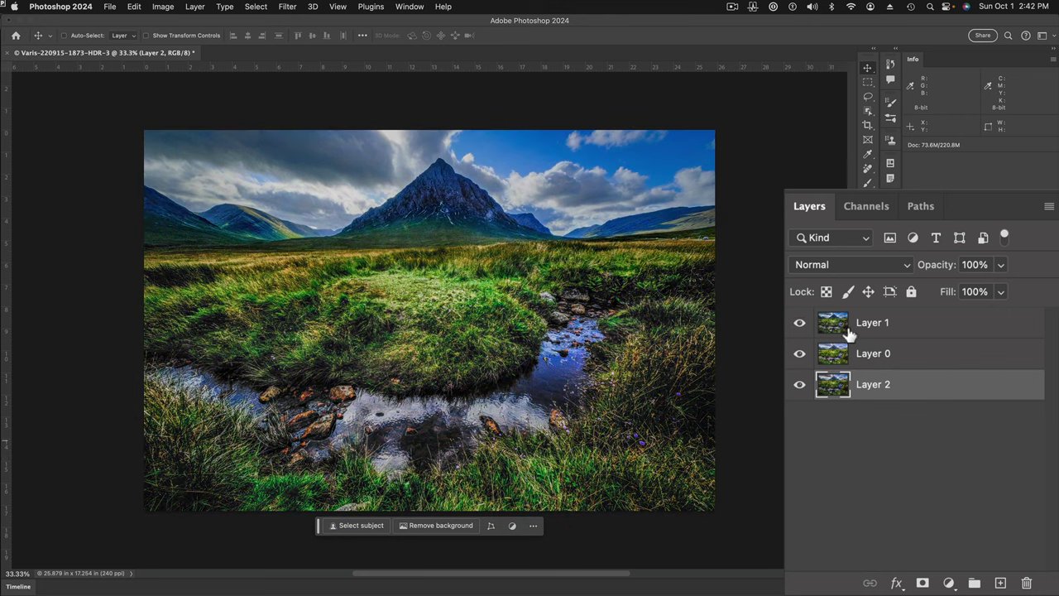
# Step: Hide Layer 1 and repeatedly toggle Layer 0's visibility to compare that version with Layer 2, leaving Layer 0 shown
pyautogui.click(800, 324)
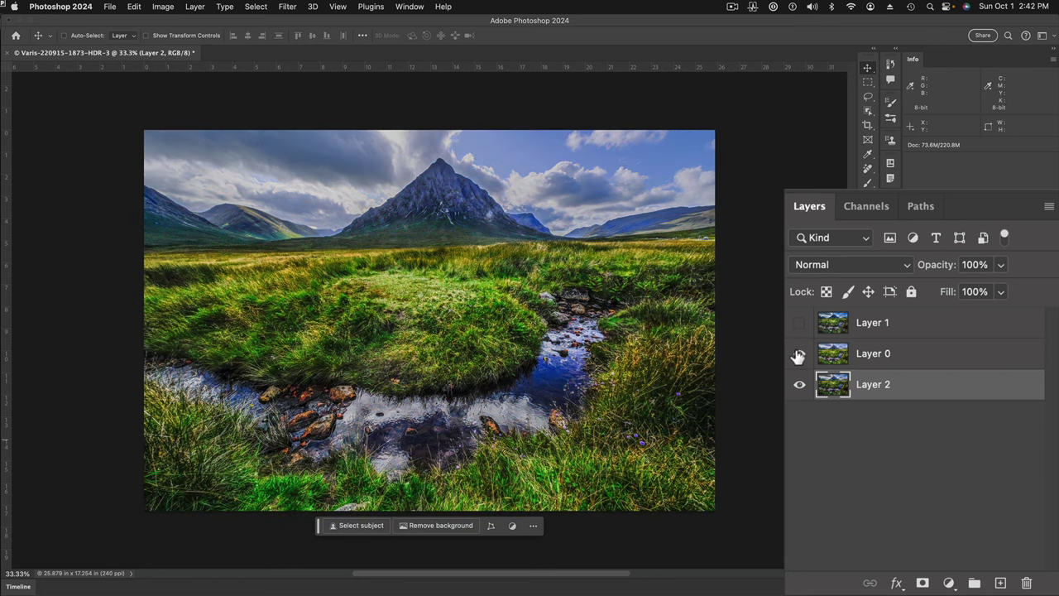
pyautogui.click(798, 355)
pyautogui.click(799, 355)
pyautogui.click(798, 355)
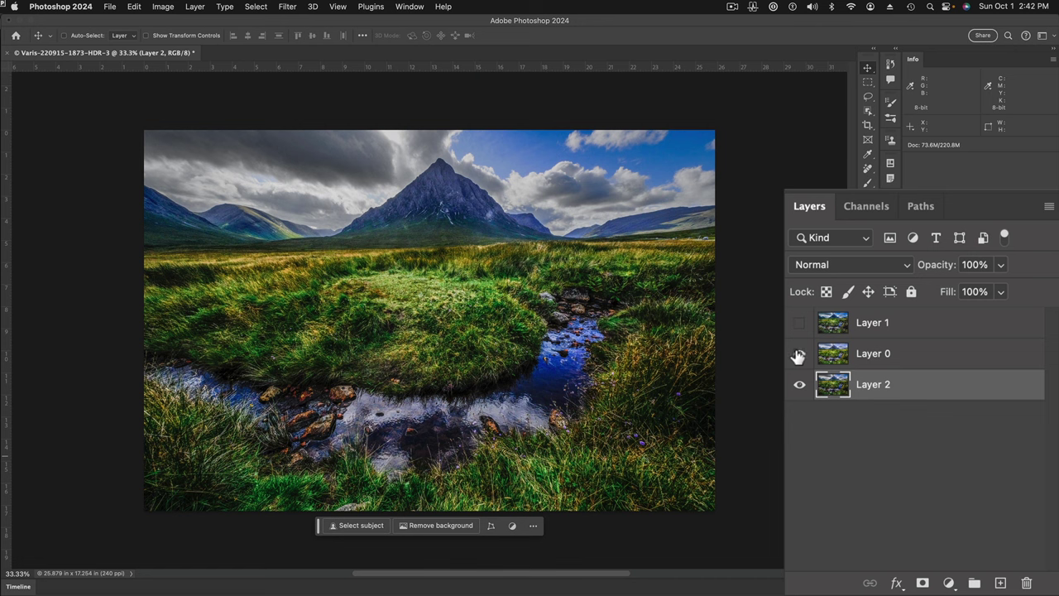
pyautogui.click(798, 355)
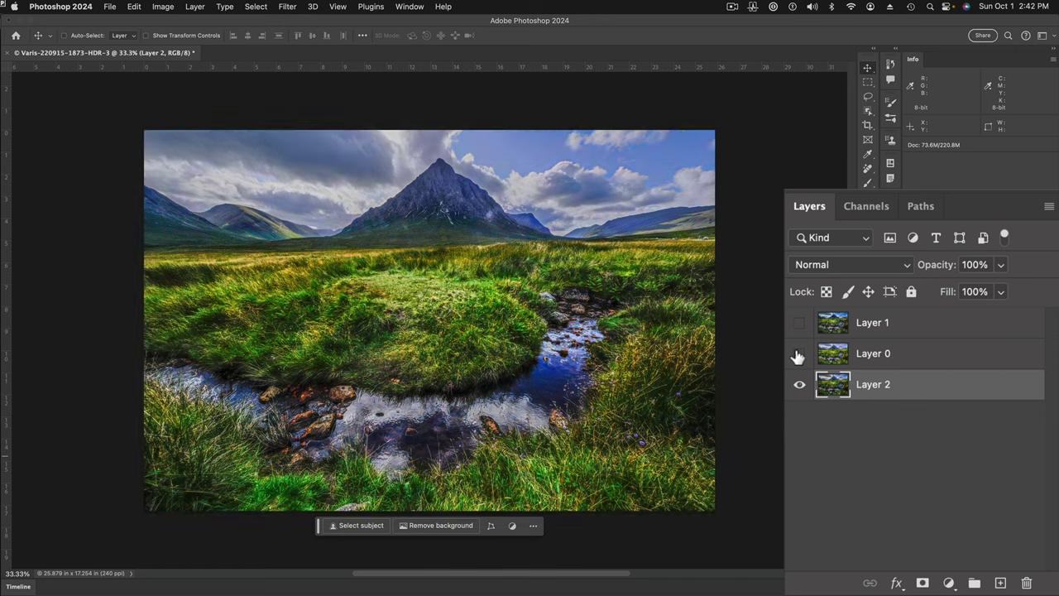
pyautogui.click(798, 355)
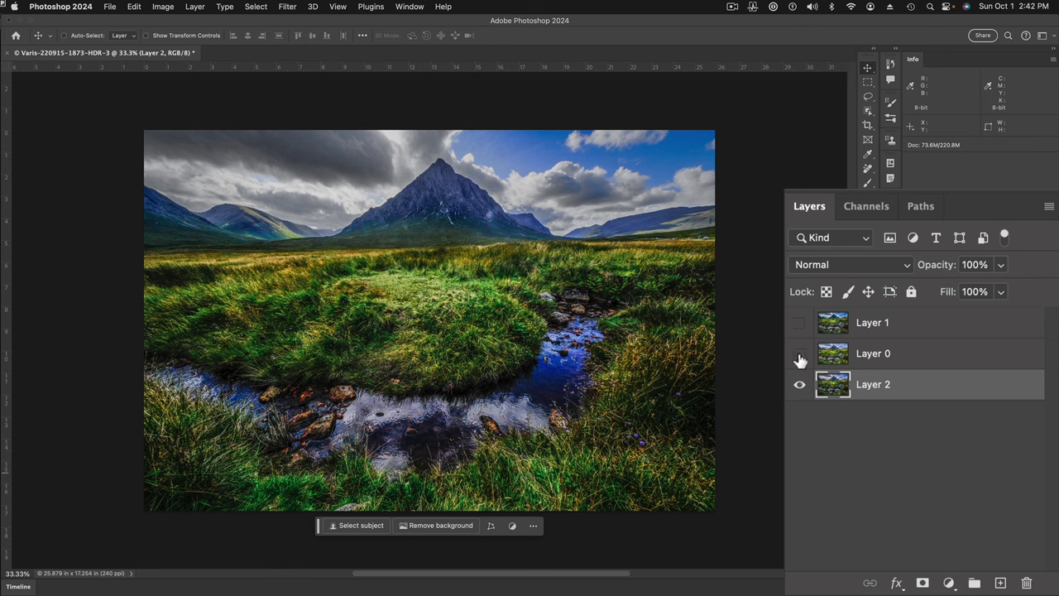
pyautogui.click(800, 357)
pyautogui.click(800, 358)
pyautogui.click(799, 358)
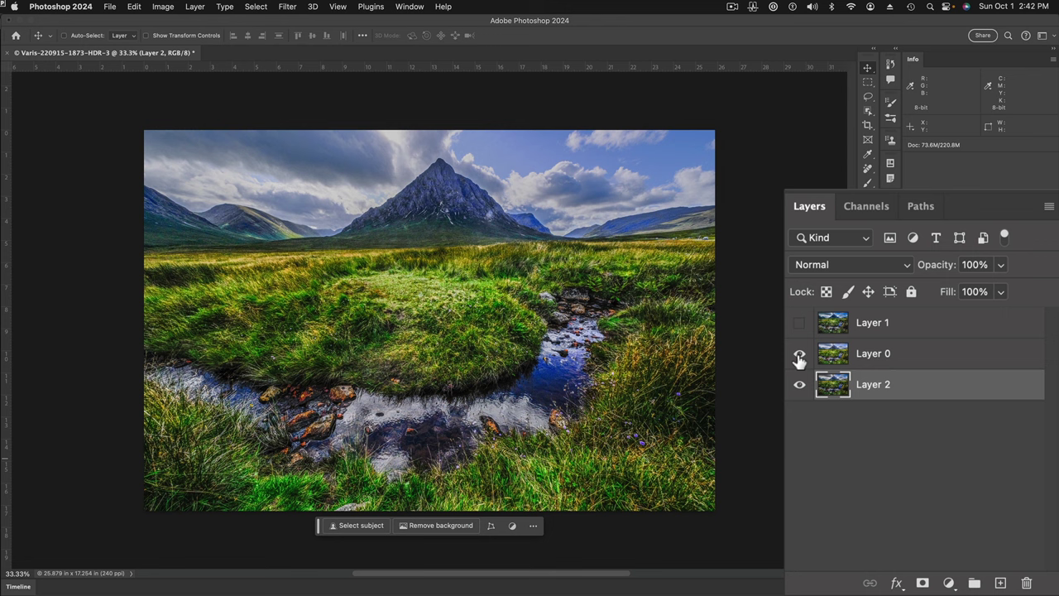
pyautogui.click(799, 357)
pyautogui.click(800, 357)
pyautogui.click(800, 358)
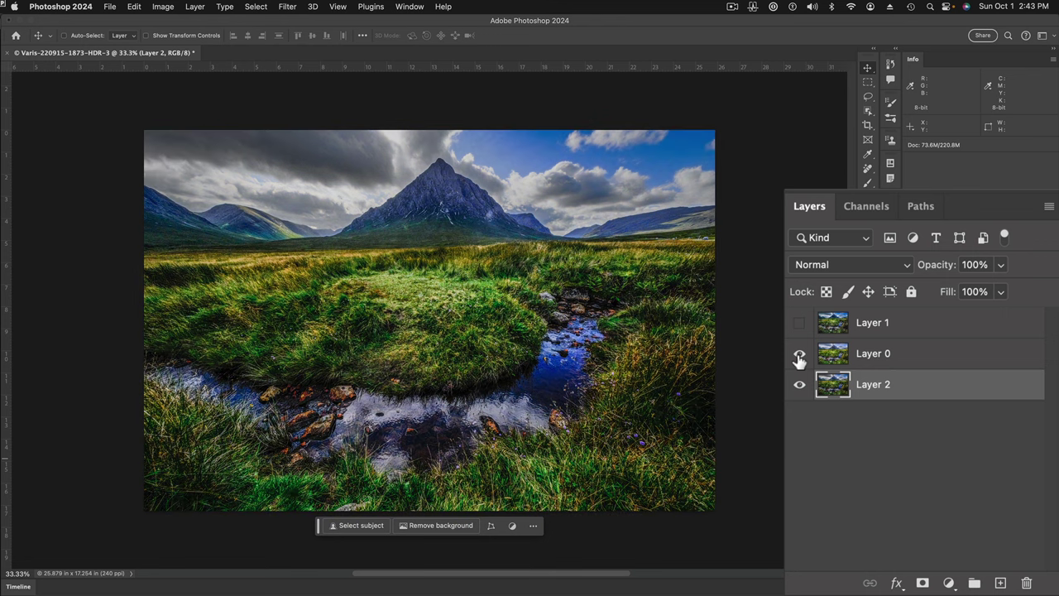
pyautogui.click(800, 357)
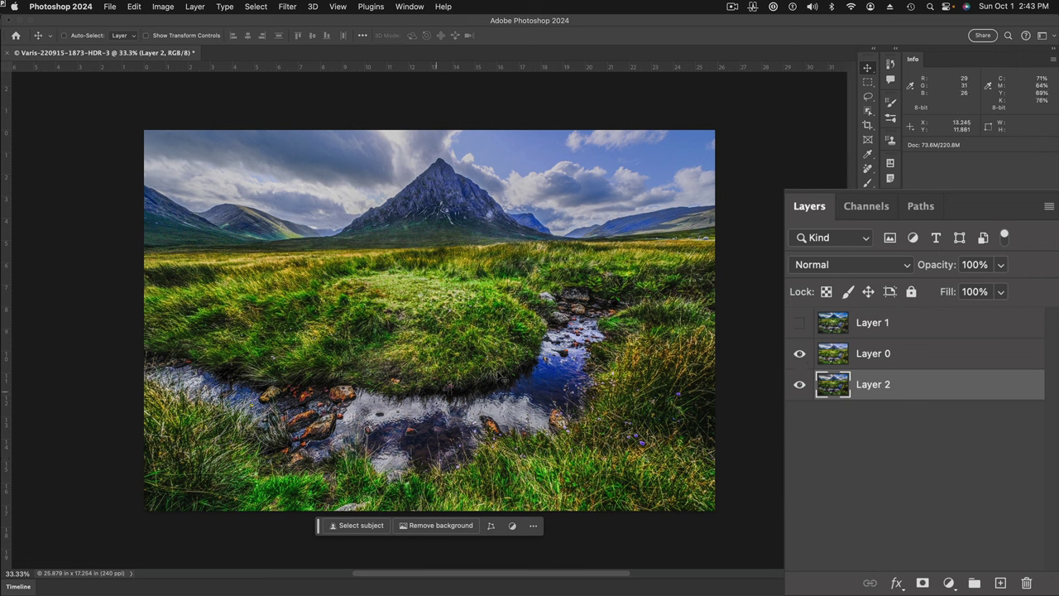
pyautogui.click(799, 358)
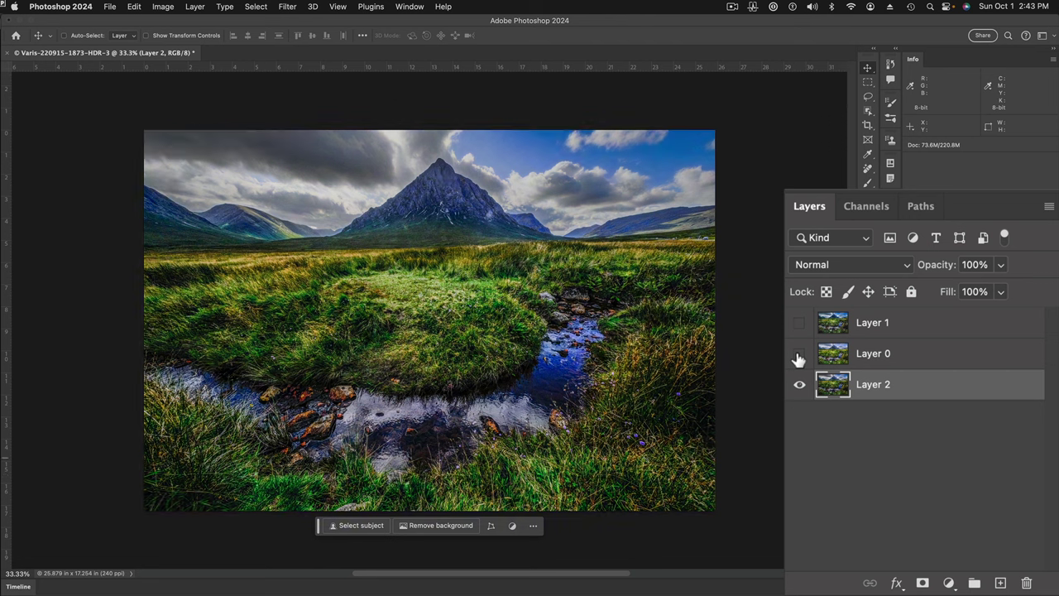
pyautogui.click(799, 356)
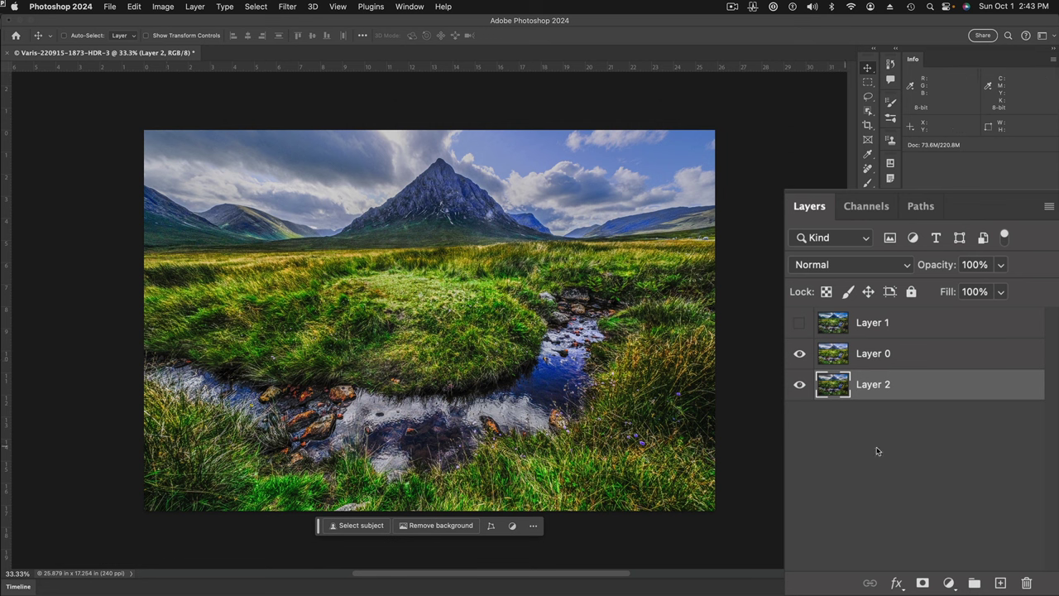
pyautogui.click(800, 354)
pyautogui.click(800, 354)
pyautogui.click(799, 354)
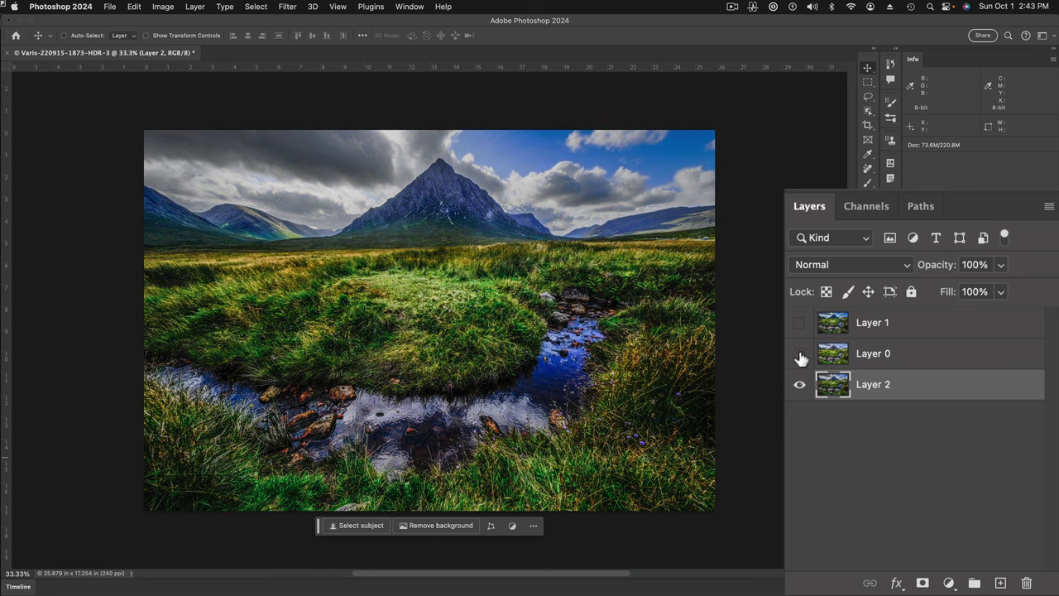
pyautogui.click(799, 354)
pyautogui.click(799, 355)
pyautogui.click(799, 355)
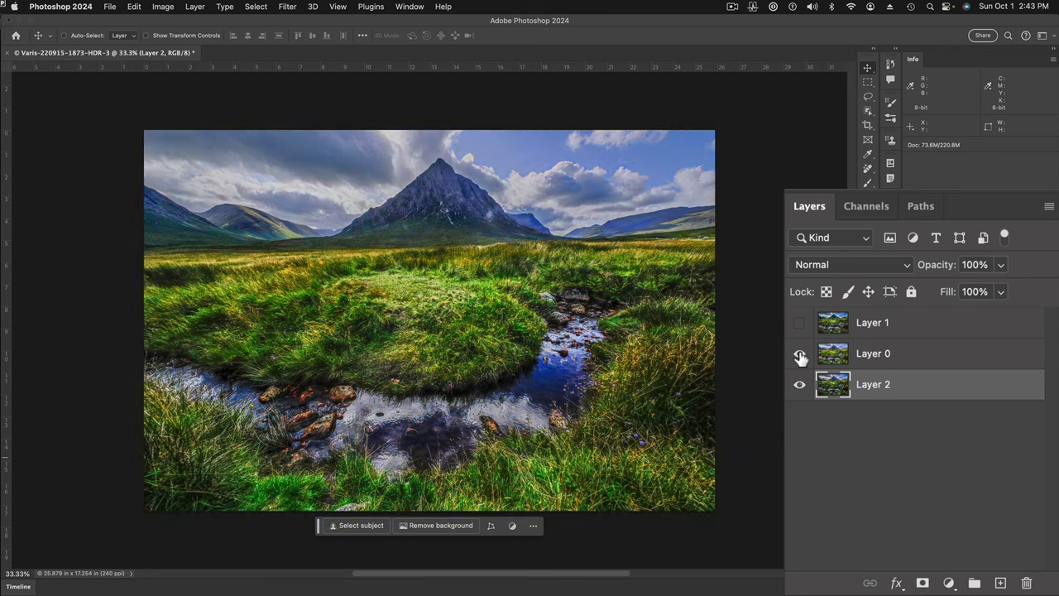
pyautogui.click(799, 354)
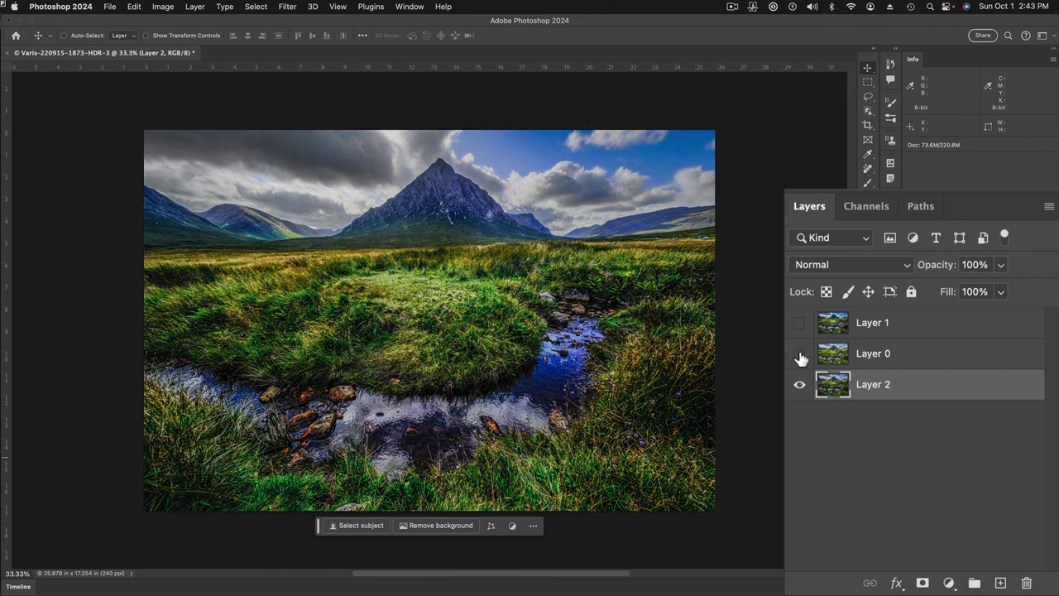
pyautogui.click(799, 354)
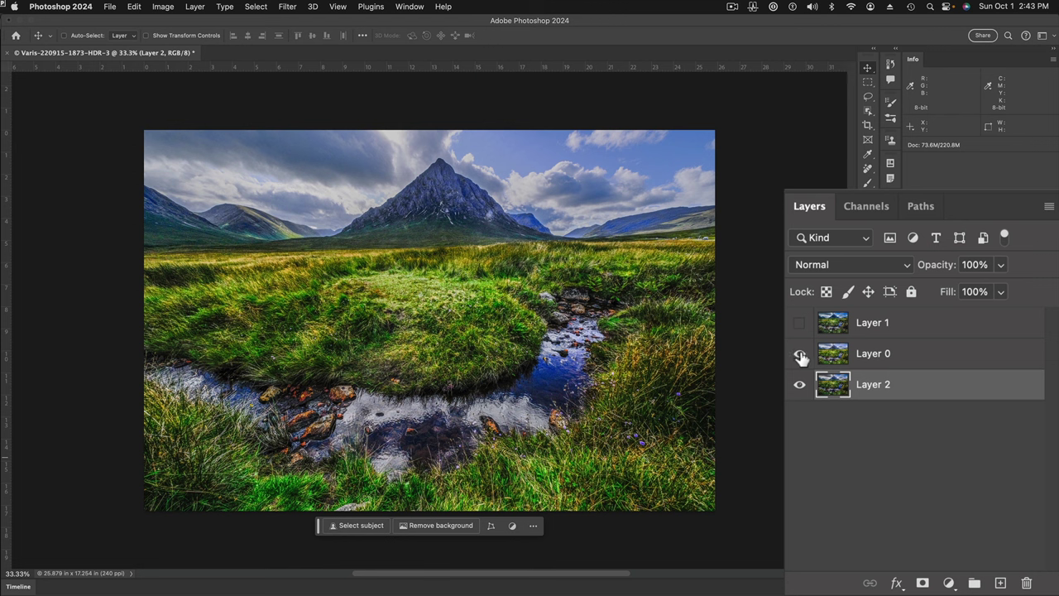
# Step: Add a black layer mask that hides all of Layer 0 and activate the Brush tool
pyautogui.click(823, 354)
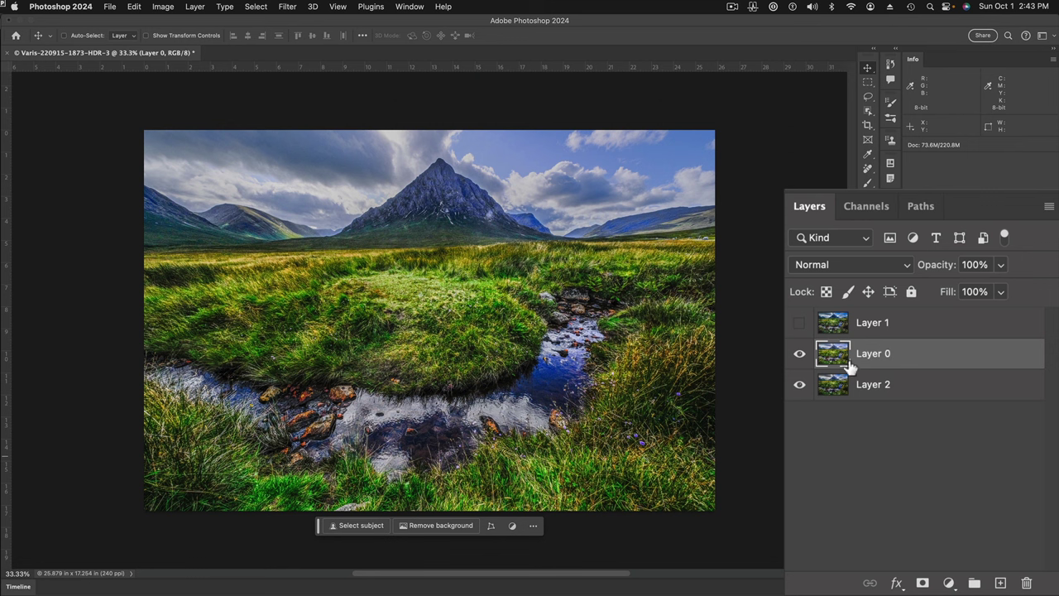
pyautogui.keyDown('alt'); pyautogui.click(921, 584); pyautogui.keyUp('alt')
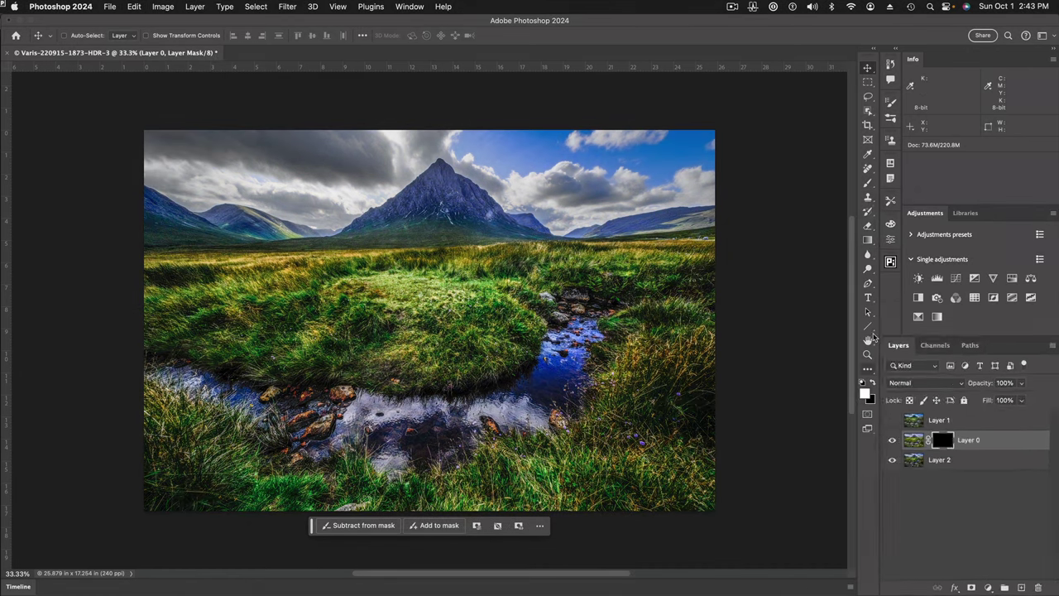
pyautogui.click(868, 182)
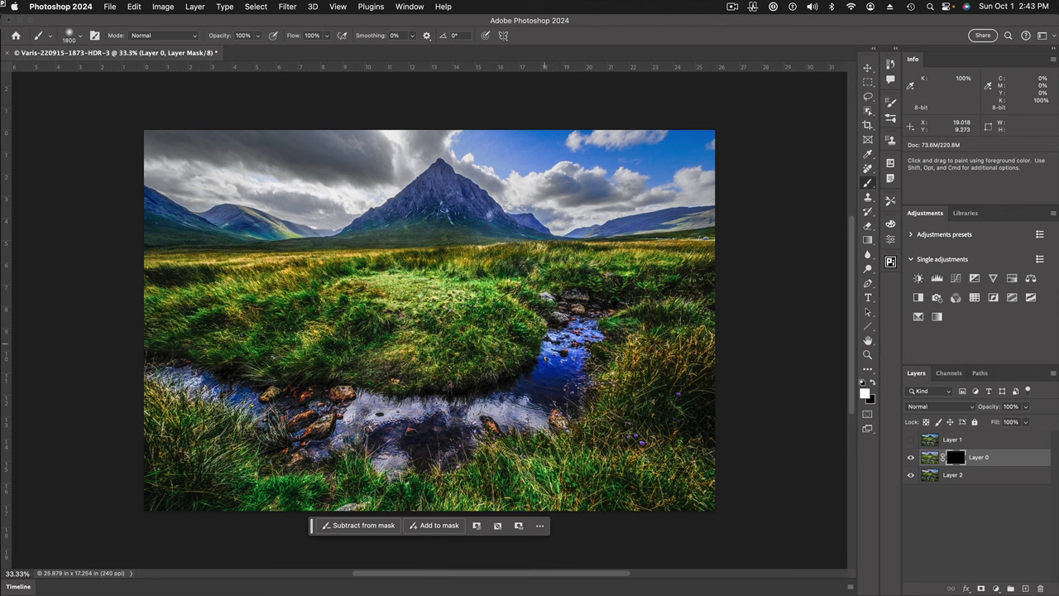
# Step: Reduce the soft white brush to 300 px and paint the central mountain into Layer 0's mask
pyautogui.press('[')
pyautogui.press('[')
pyautogui.press('[')
pyautogui.press('[')
pyautogui.rightClick(481, 358)
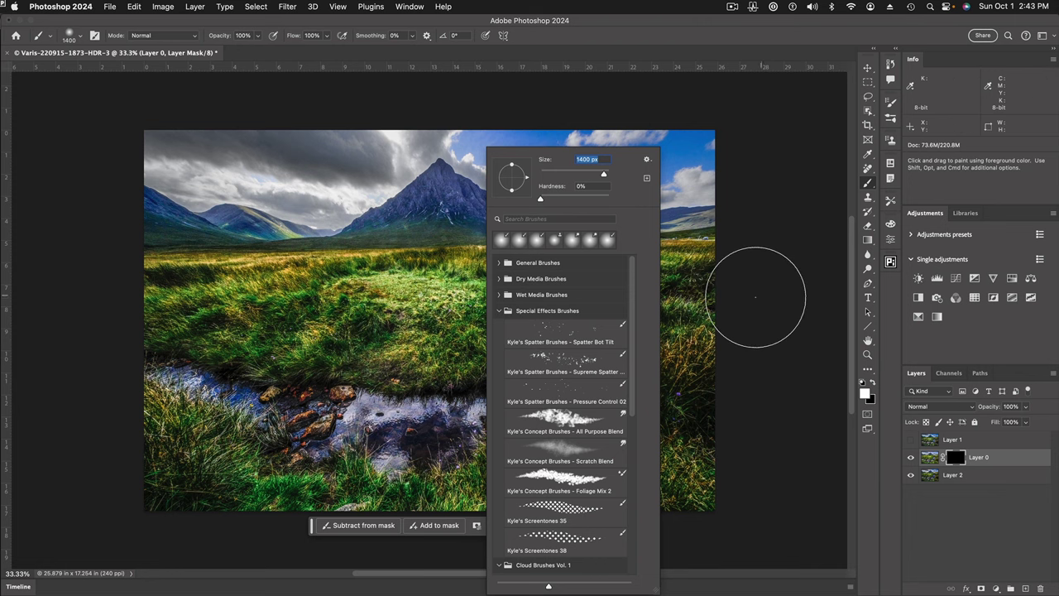
pyautogui.press('Return')
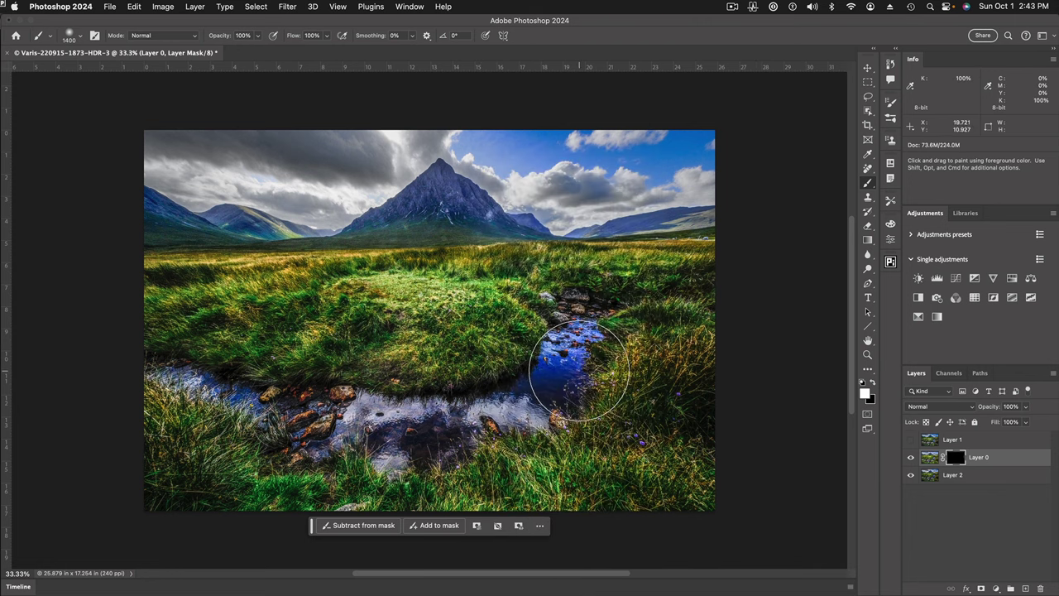
pyautogui.press('[')
pyautogui.press('[')
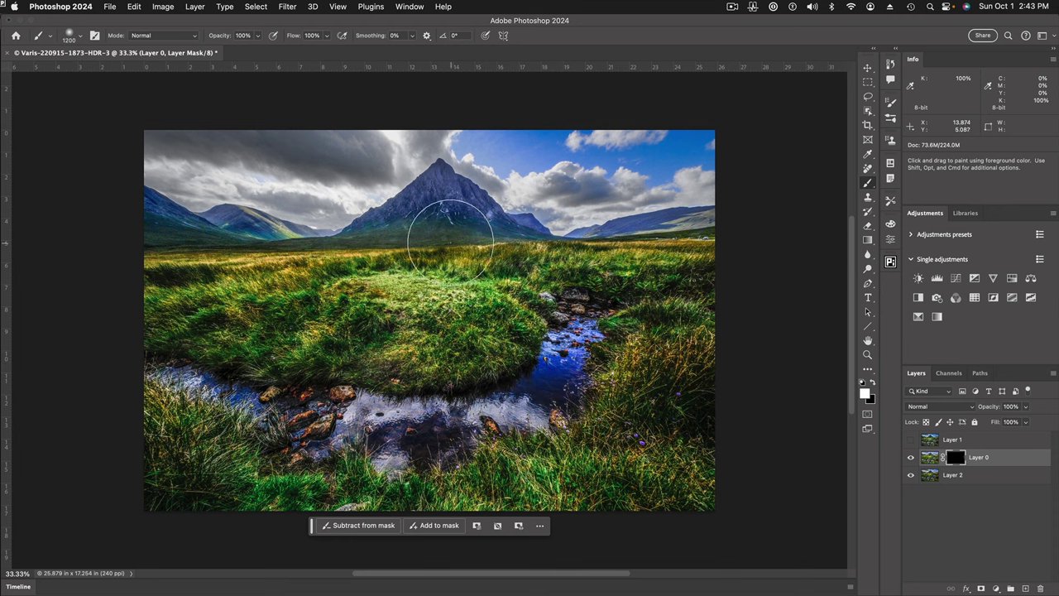
pyautogui.press('[')
pyautogui.press('[')
pyautogui.press('[')
pyautogui.press('[')
pyautogui.press('[')
pyautogui.press('[')
pyautogui.press('[')
pyautogui.press('[')
pyautogui.press('[')
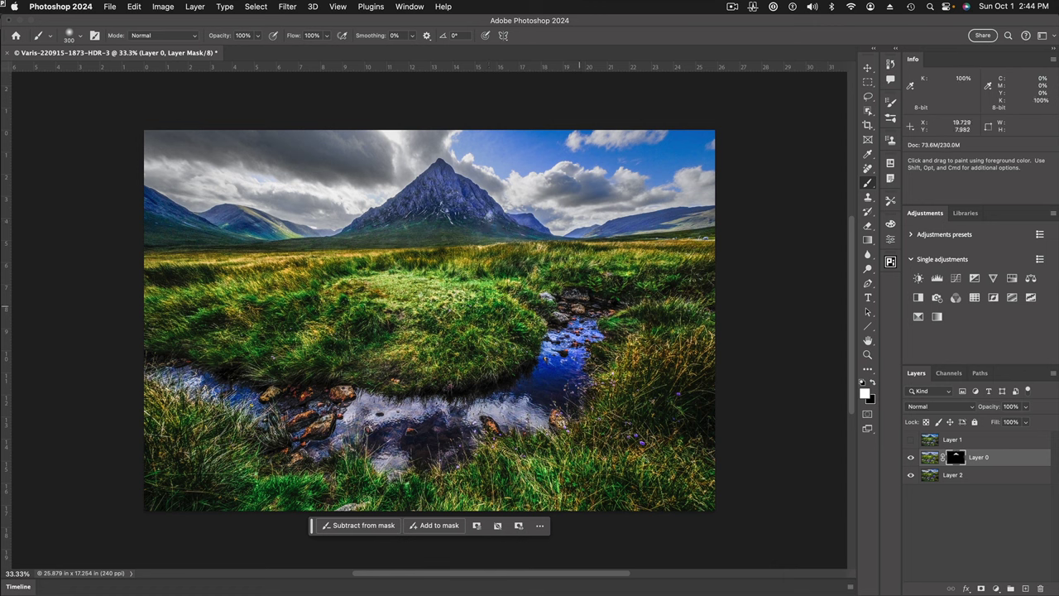
# Step: Paint white on Layer 0's mask along the whole stream, covering its water and rocks
pyautogui.moveTo(594, 312)
pyautogui.mouseDown()
pyautogui.moveTo(570, 304)
pyautogui.moveTo(553, 351)
pyautogui.moveTo(584, 323)
pyautogui.moveTo(574, 354)
pyautogui.moveTo(596, 329)
pyautogui.moveTo(564, 402)
pyautogui.moveTo(493, 396)
pyautogui.moveTo(535, 379)
pyautogui.moveTo(445, 416)
pyautogui.moveTo(547, 422)
pyautogui.moveTo(565, 389)
pyautogui.moveTo(513, 403)
pyautogui.moveTo(433, 451)
pyautogui.moveTo(405, 410)
pyautogui.mouseUp()
pyautogui.moveTo(342, 401)
pyautogui.mouseDown()
pyautogui.moveTo(161, 377)
pyautogui.moveTo(278, 431)
pyautogui.moveTo(268, 432)
pyautogui.moveTo(277, 459)
pyautogui.moveTo(325, 451)
pyautogui.moveTo(351, 426)
pyautogui.moveTo(381, 456)
pyautogui.moveTo(394, 445)
pyautogui.moveTo(450, 462)
pyautogui.moveTo(430, 404)
pyautogui.moveTo(516, 401)
pyautogui.moveTo(580, 321)
pyautogui.mouseUp()
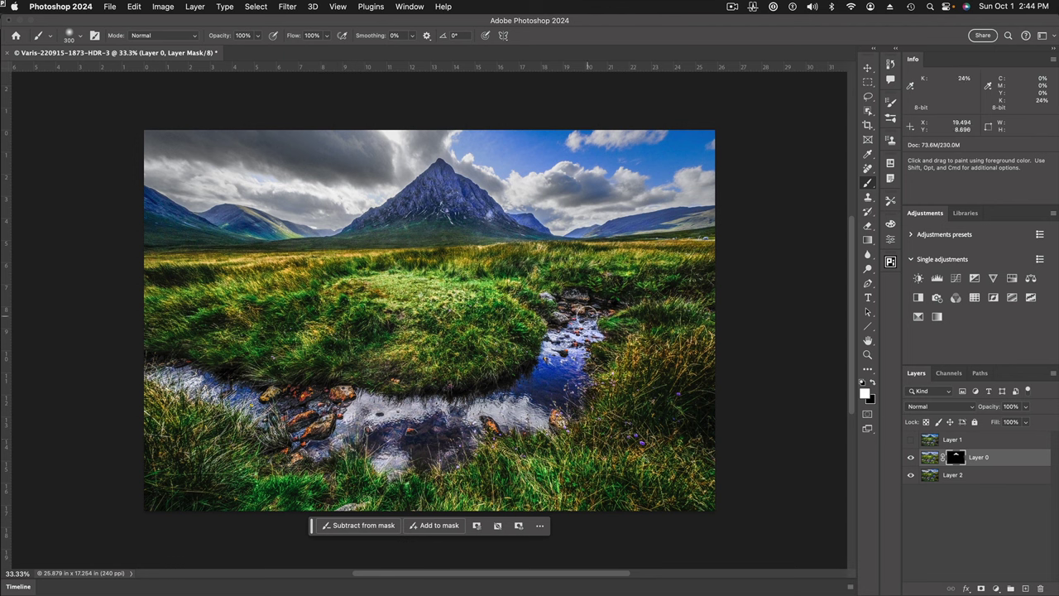
pyautogui.moveTo(551, 372)
pyautogui.mouseDown()
pyautogui.moveTo(375, 414)
pyautogui.moveTo(392, 460)
pyautogui.moveTo(335, 424)
pyautogui.mouseUp()
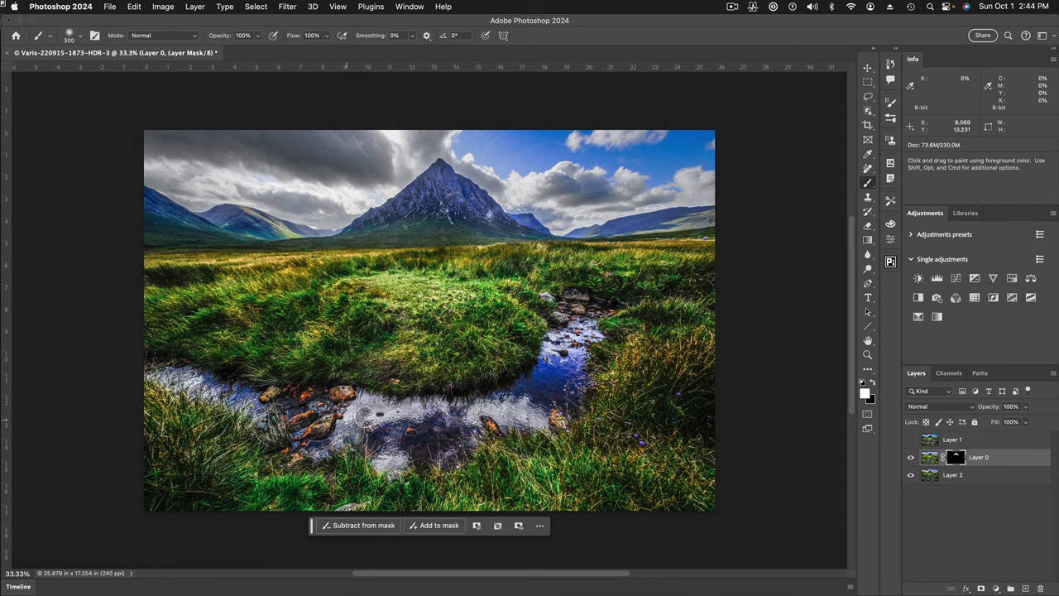
pyautogui.moveTo(441, 412)
pyautogui.mouseDown()
pyautogui.moveTo(513, 394)
pyautogui.moveTo(549, 367)
pyautogui.moveTo(562, 319)
pyautogui.moveTo(585, 301)
pyautogui.moveTo(594, 316)
pyautogui.moveTo(552, 405)
pyautogui.moveTo(549, 442)
pyautogui.moveTo(529, 445)
pyautogui.moveTo(541, 383)
pyautogui.mouseUp()
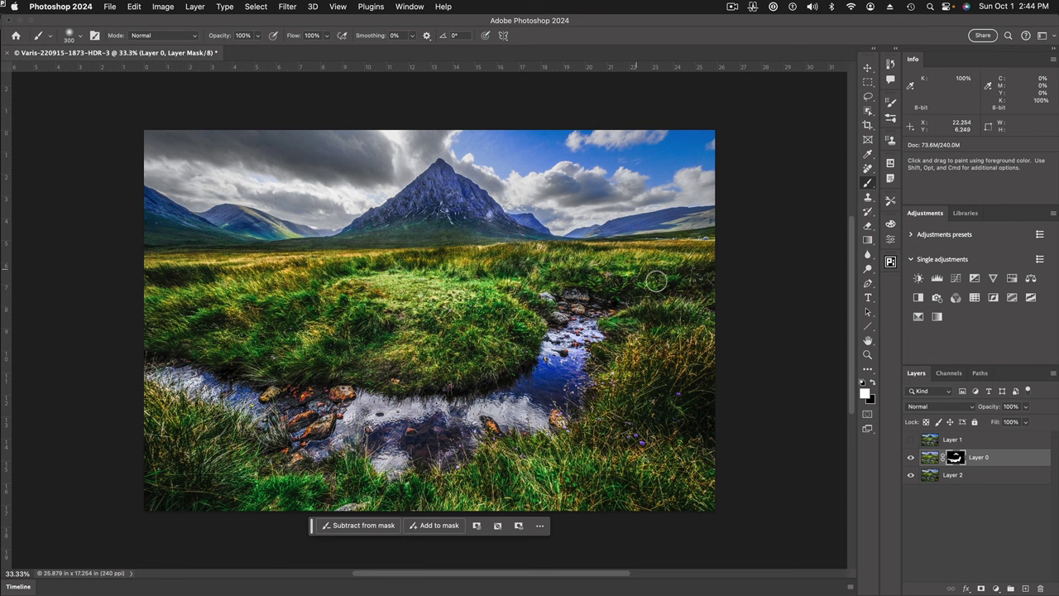
# Step: Toggle Layer 1's visibility repeatedly to compare it with the masked blend below, leaving Layer 1 shown
pyautogui.click(912, 444)
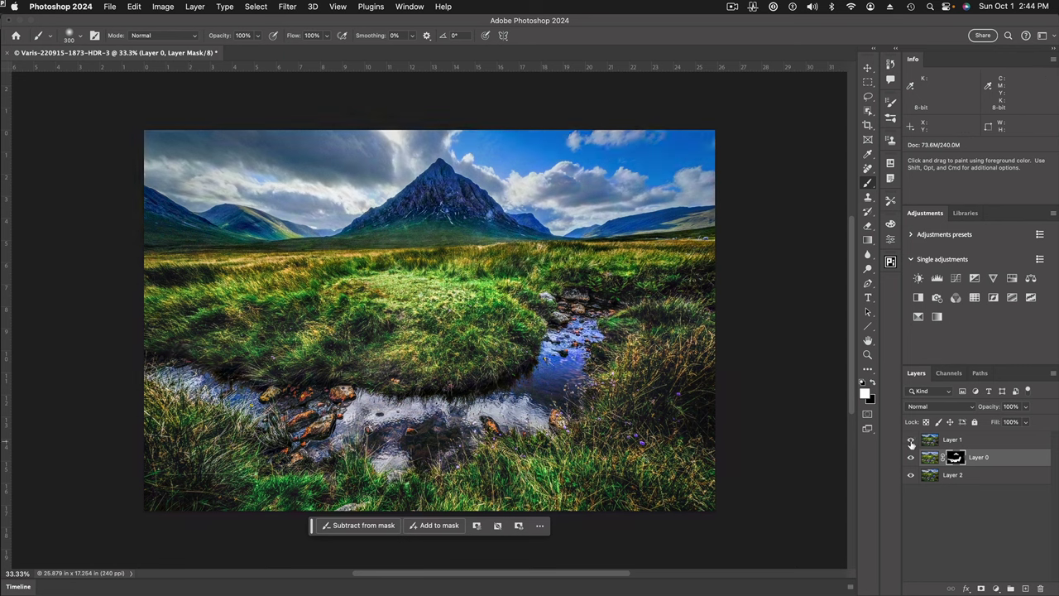
pyautogui.click(912, 444)
pyautogui.click(912, 444)
pyautogui.click(912, 443)
pyautogui.click(911, 443)
pyautogui.click(912, 443)
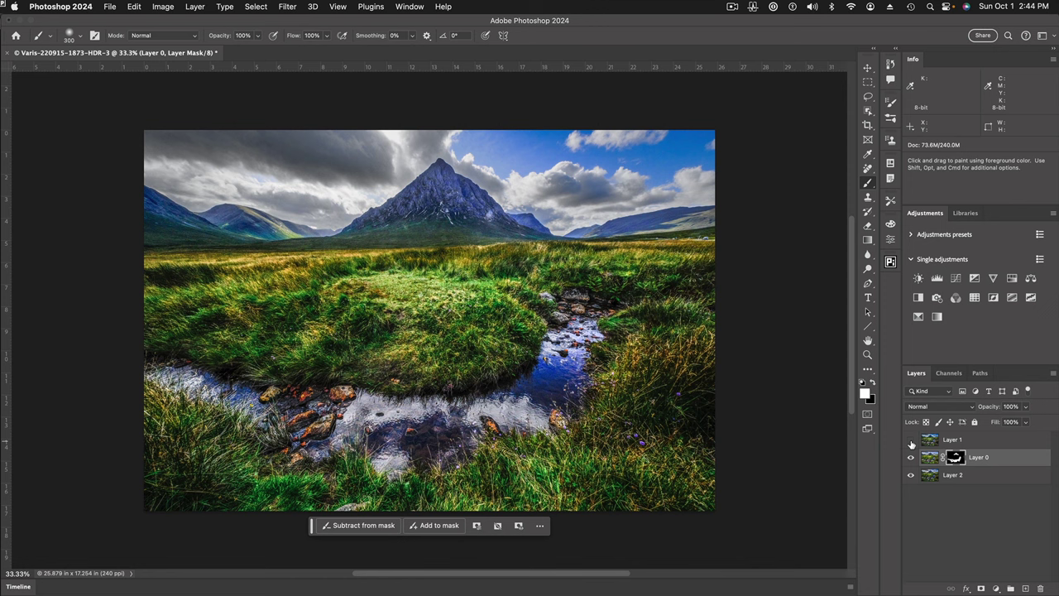
pyautogui.click(912, 443)
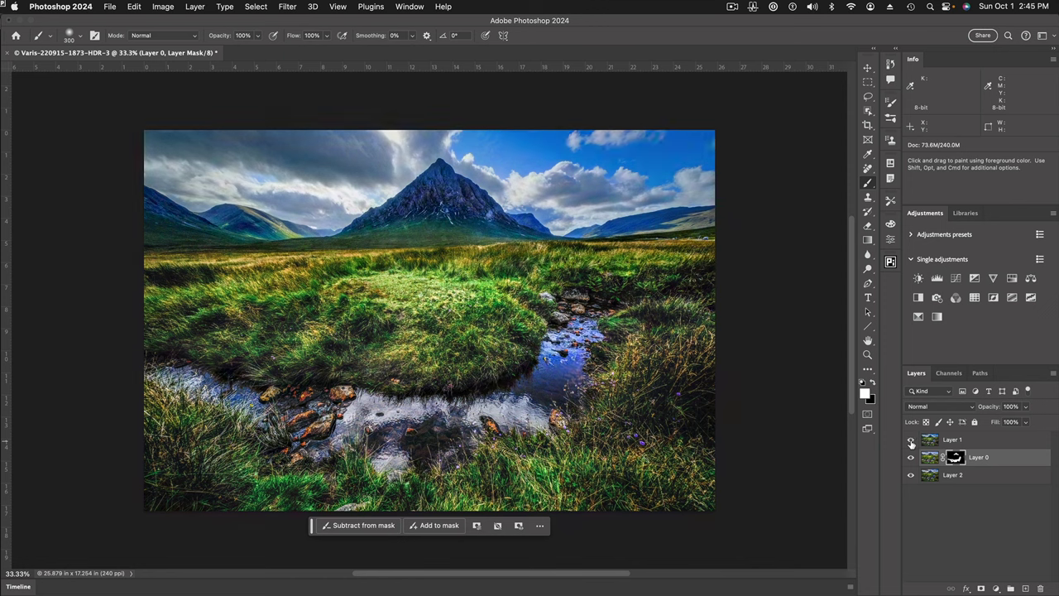
pyautogui.click(912, 444)
pyautogui.click(912, 444)
pyautogui.click(912, 443)
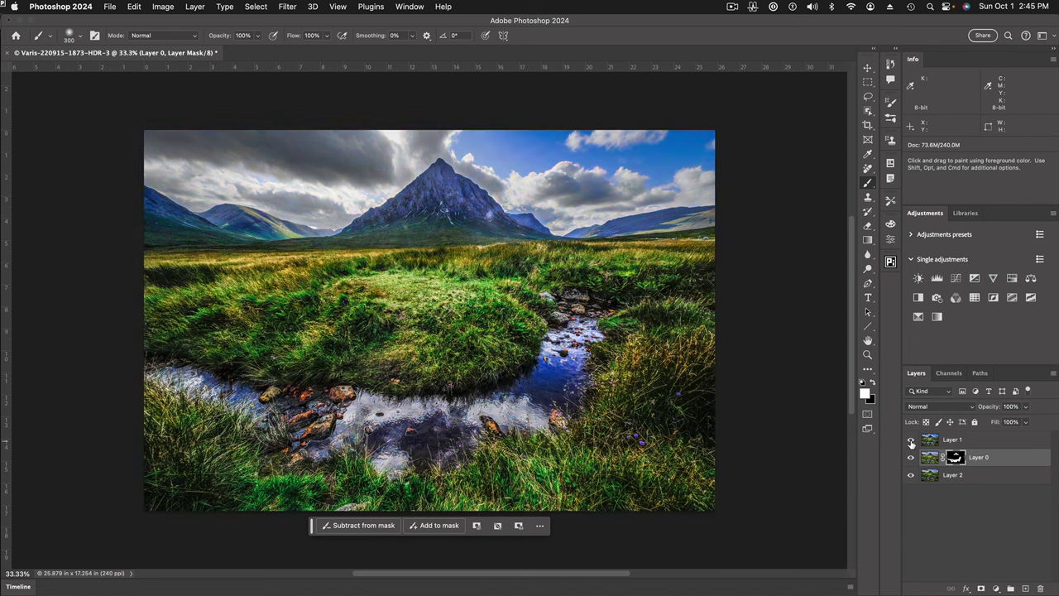
pyautogui.click(912, 444)
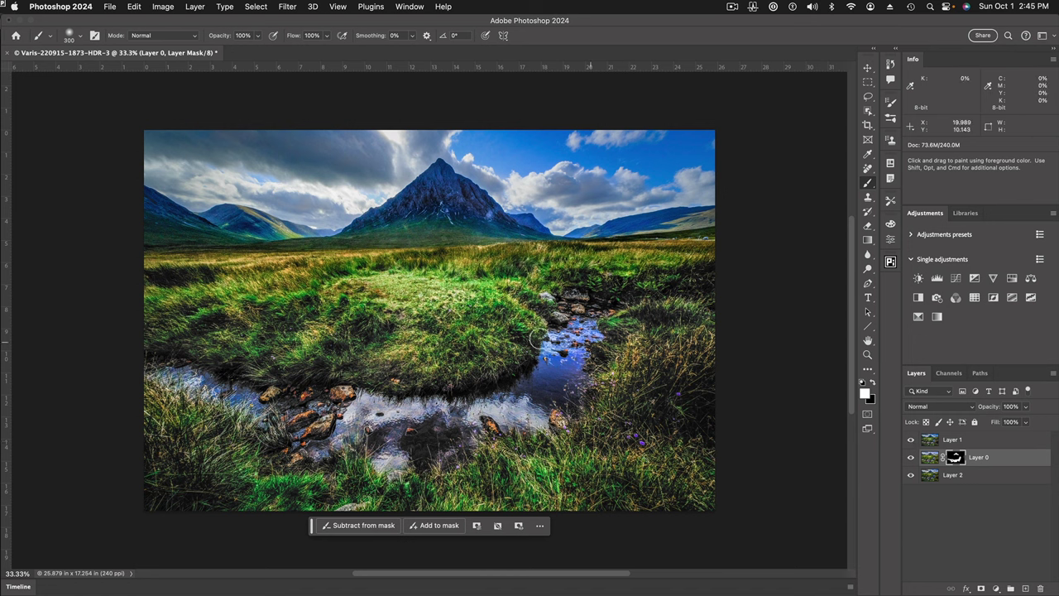
pyautogui.click(911, 441)
pyautogui.click(911, 441)
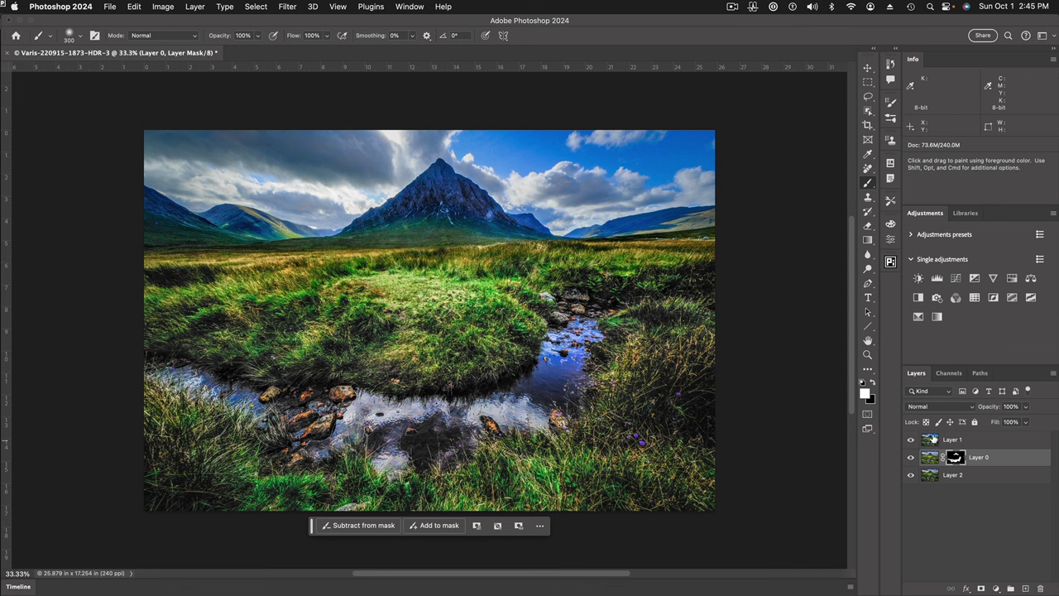
# Step: Set Layer 1's blend mode to Color
pyautogui.click(933, 440)
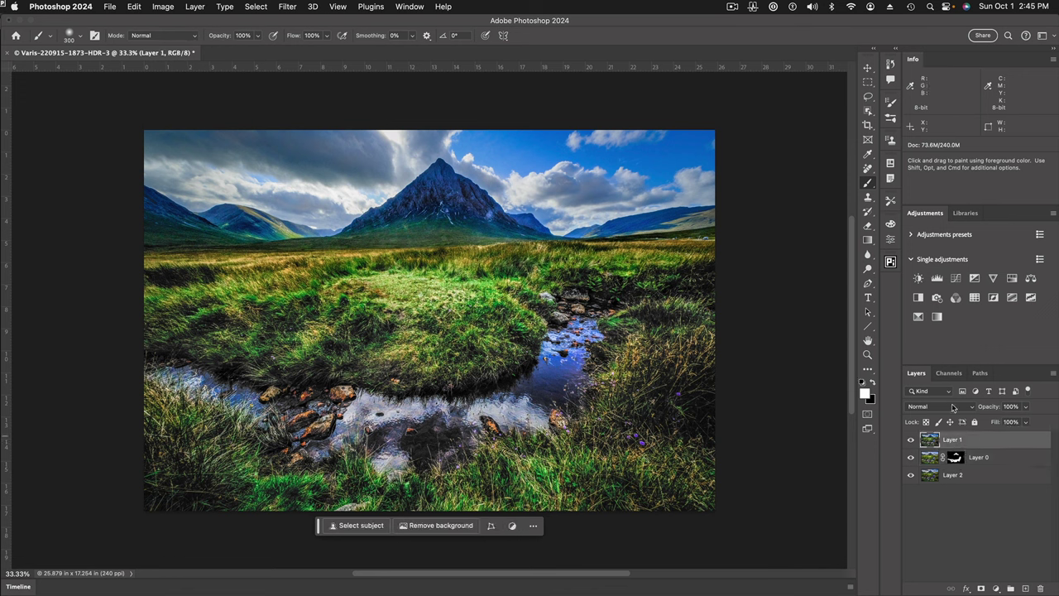
pyautogui.click(973, 409)
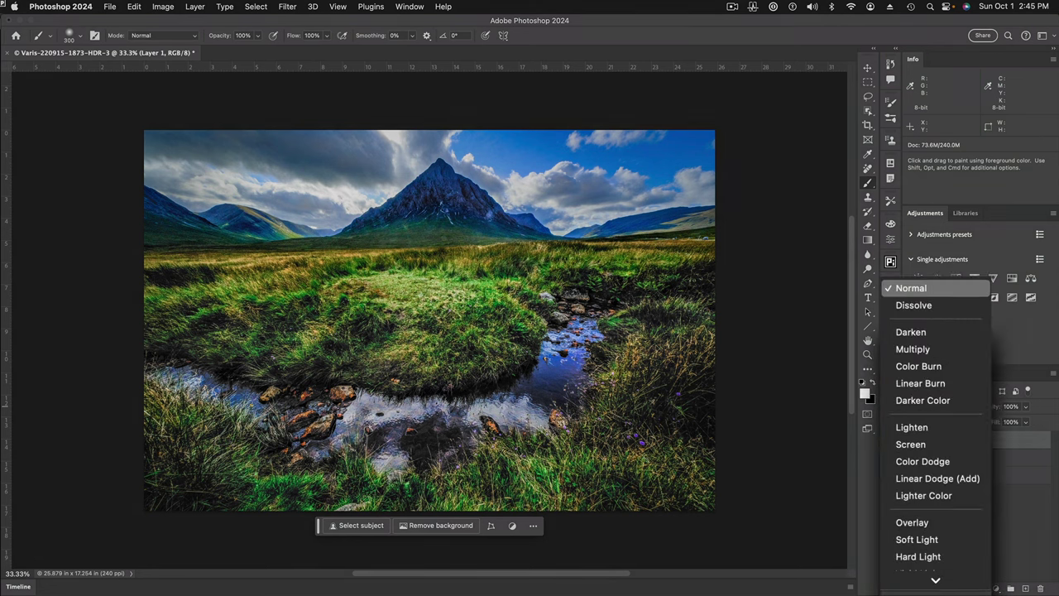
pyautogui.moveTo(941, 574)
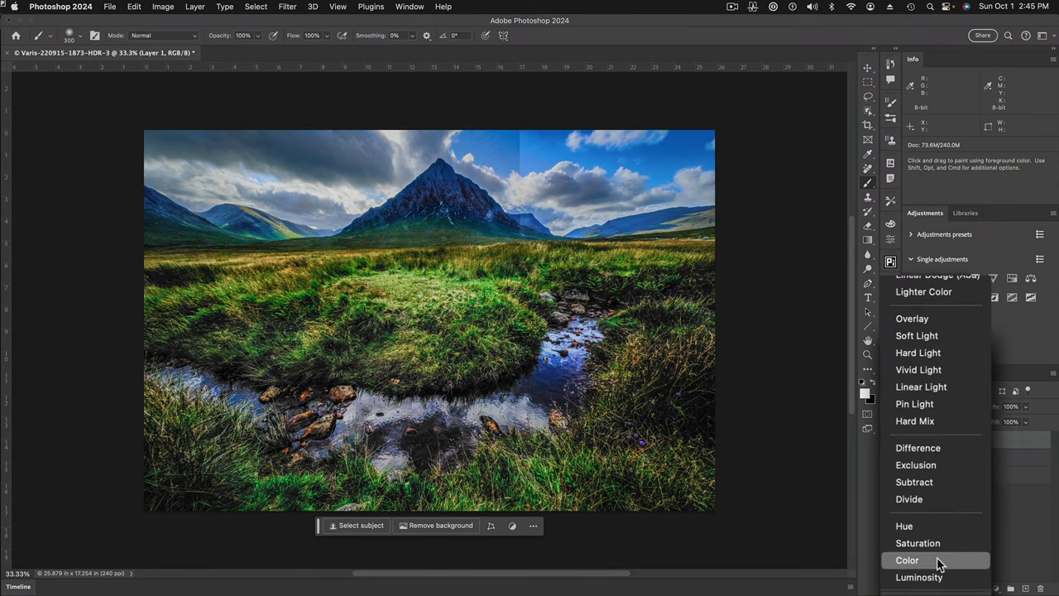
pyautogui.click(939, 561)
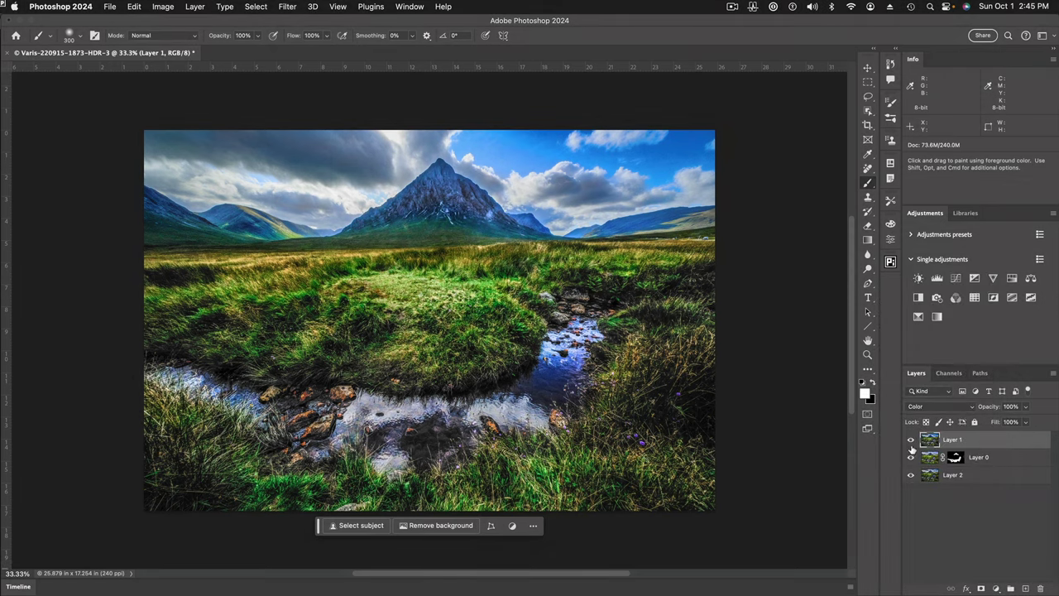
# Step: Toggle Layer 1's visibility repeatedly to examine how its Color blend changes the sky, hills and grass, leaving it shown
pyautogui.click(911, 441)
pyautogui.click(911, 441)
pyautogui.click(911, 441)
pyautogui.click(911, 441)
pyautogui.click(911, 441)
pyautogui.click(911, 441)
pyautogui.click(911, 441)
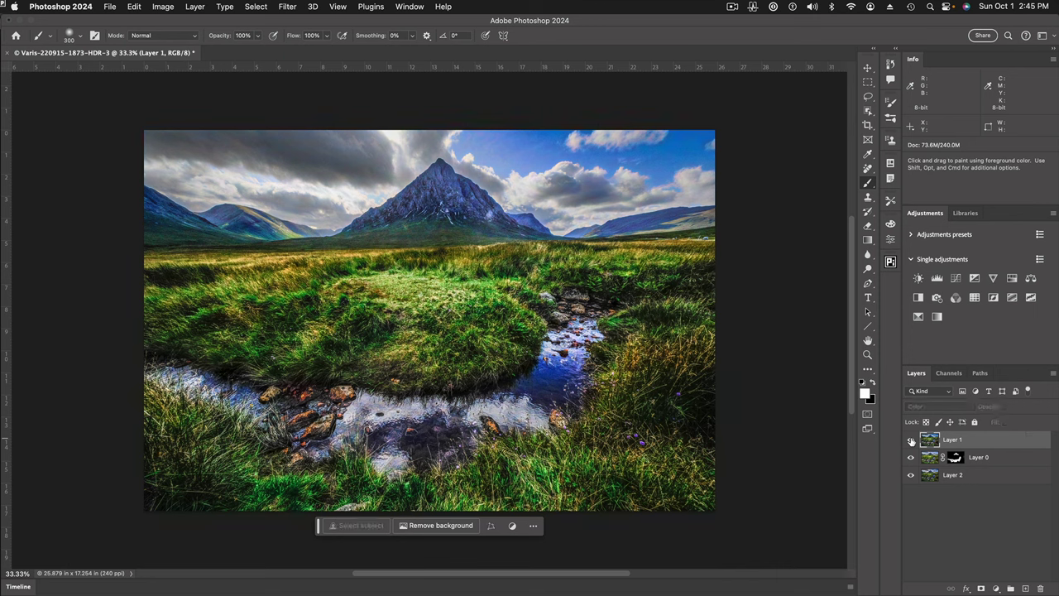
pyautogui.click(911, 441)
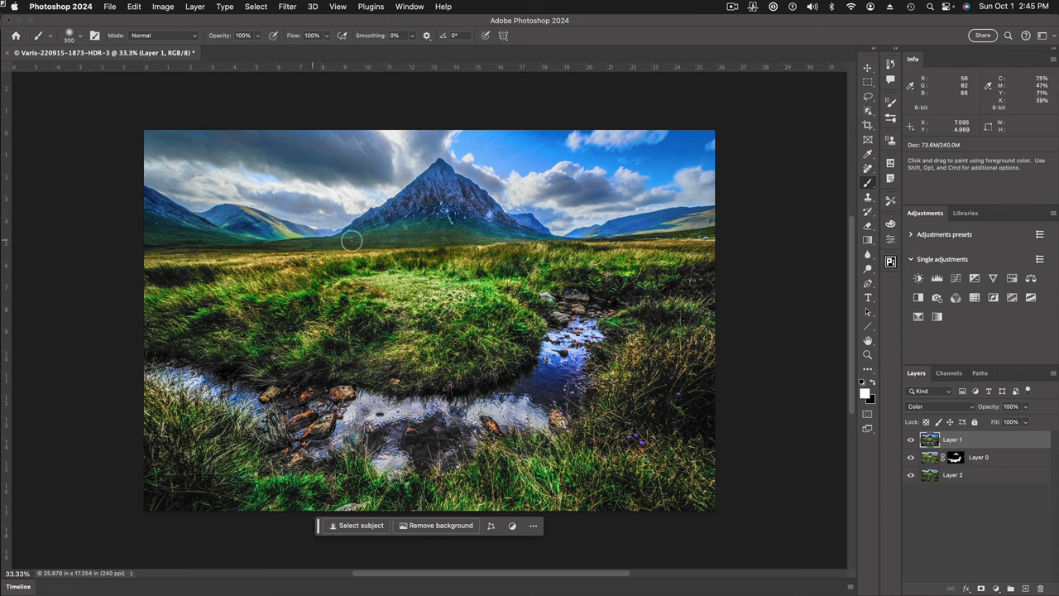
pyautogui.click(912, 441)
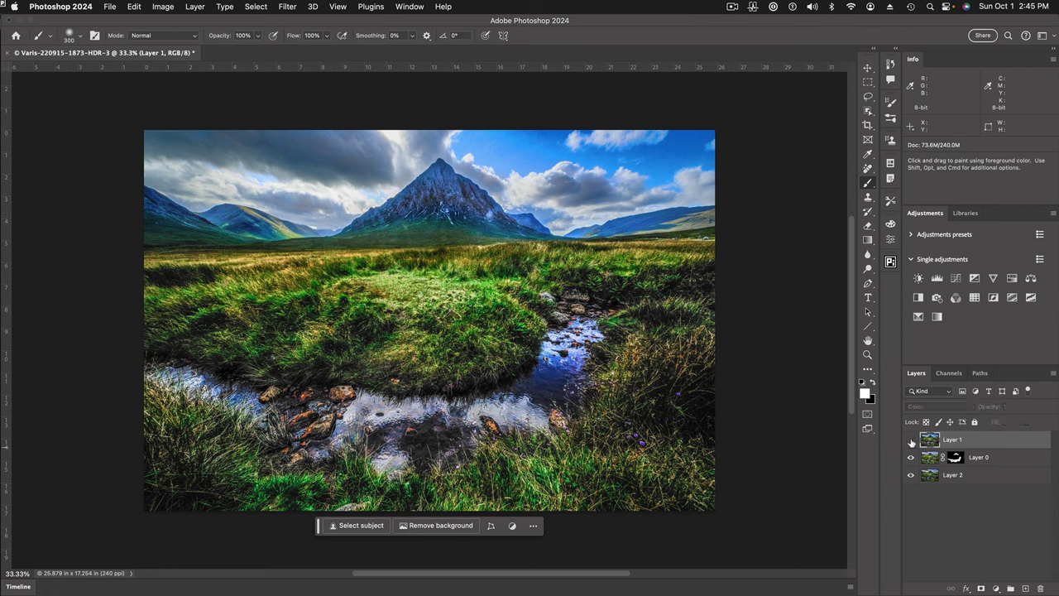
pyautogui.click(911, 441)
pyautogui.click(911, 441)
pyautogui.click(911, 441)
pyautogui.click(911, 441)
pyautogui.click(911, 441)
pyautogui.click(911, 441)
pyautogui.click(911, 441)
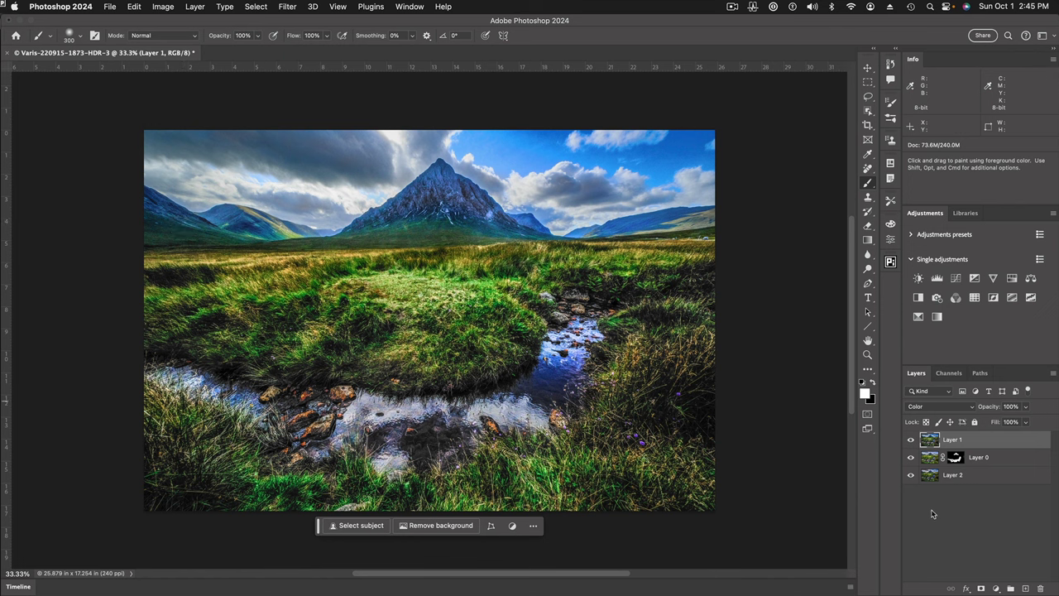
# Step: Add a black mask to Layer 1 and paint the blue sky in white, touching up the cloud along the upper edge with black
pyautogui.keyDown('alt'); pyautogui.click(980, 589); pyautogui.keyUp('alt')
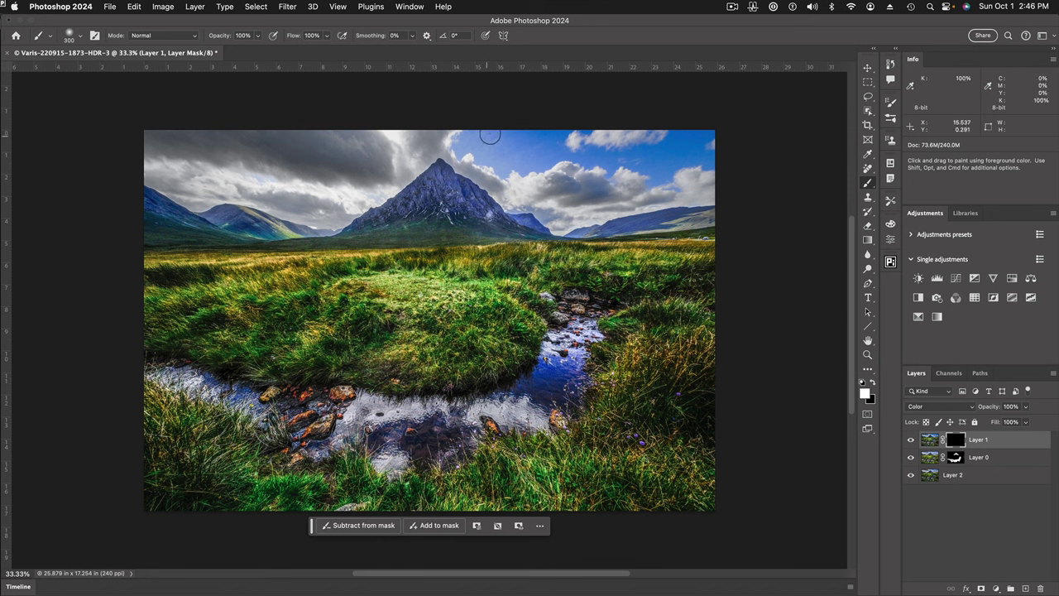
pyautogui.moveTo(489, 139)
pyautogui.mouseDown()
pyautogui.moveTo(459, 149)
pyautogui.moveTo(477, 147)
pyautogui.moveTo(509, 172)
pyautogui.moveTo(502, 149)
pyautogui.moveTo(518, 129)
pyautogui.moveTo(510, 149)
pyautogui.moveTo(566, 127)
pyautogui.moveTo(518, 171)
pyautogui.moveTo(614, 154)
pyautogui.moveTo(559, 143)
pyautogui.moveTo(564, 126)
pyautogui.moveTo(614, 163)
pyautogui.moveTo(595, 155)
pyautogui.moveTo(655, 156)
pyautogui.moveTo(672, 134)
pyautogui.moveTo(696, 137)
pyautogui.moveTo(653, 179)
pyautogui.moveTo(713, 160)
pyautogui.mouseUp()
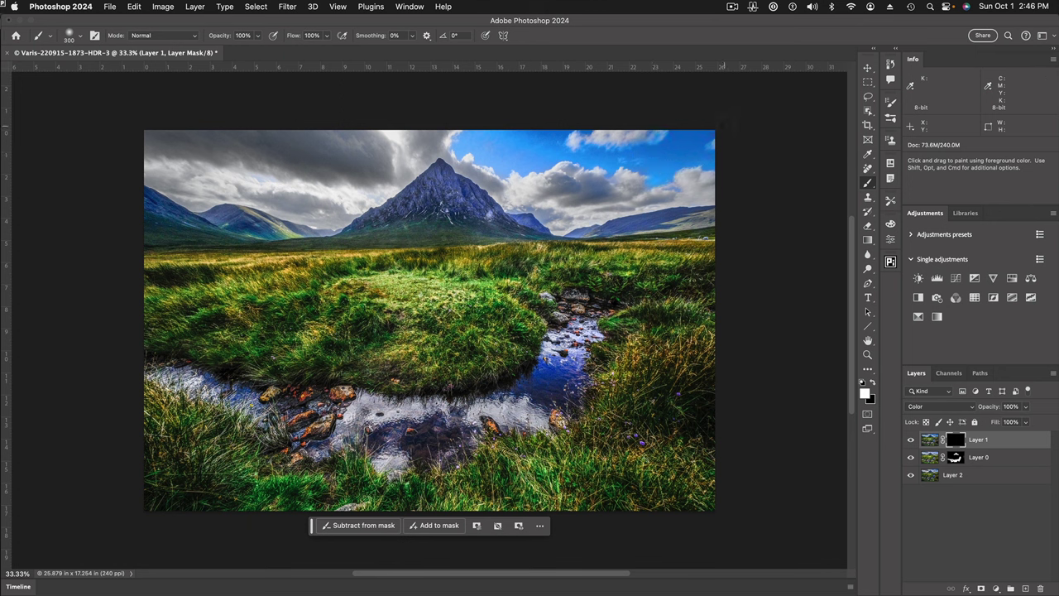
pyautogui.moveTo(672, 139); pyautogui.dragTo(640, 134)
pyautogui.press('x')
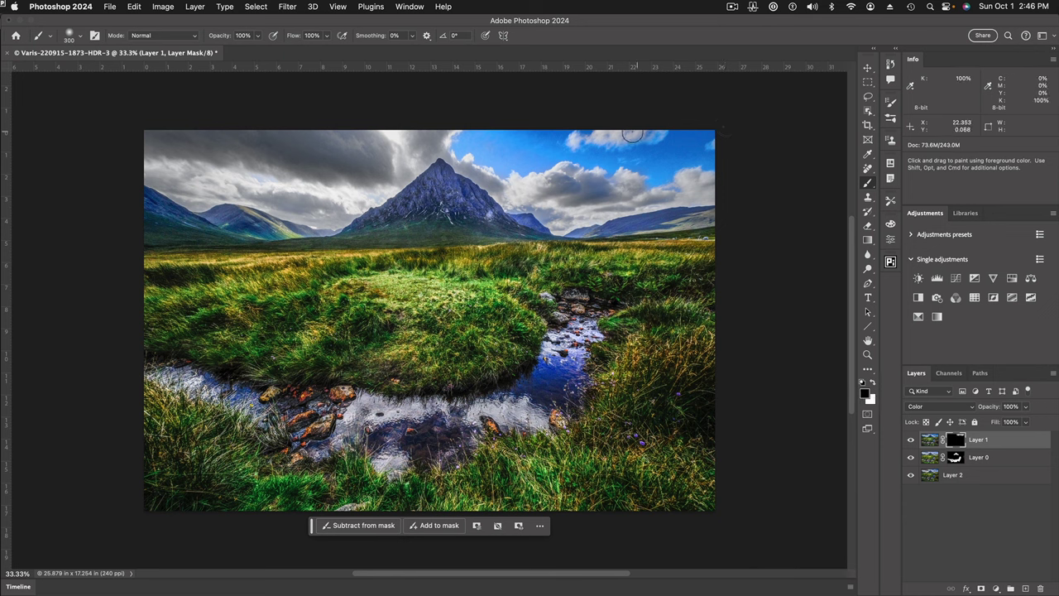
pyautogui.moveTo(651, 134); pyautogui.dragTo(611, 134)
# Step: Paint white on Layer 1's mask over the upper stream and along the hills and mountain base, checking the effect by toggling the layer
pyautogui.press('x')
pyautogui.moveTo(588, 331)
pyautogui.mouseDown()
pyautogui.moveTo(559, 340)
pyautogui.moveTo(588, 327)
pyautogui.mouseUp()
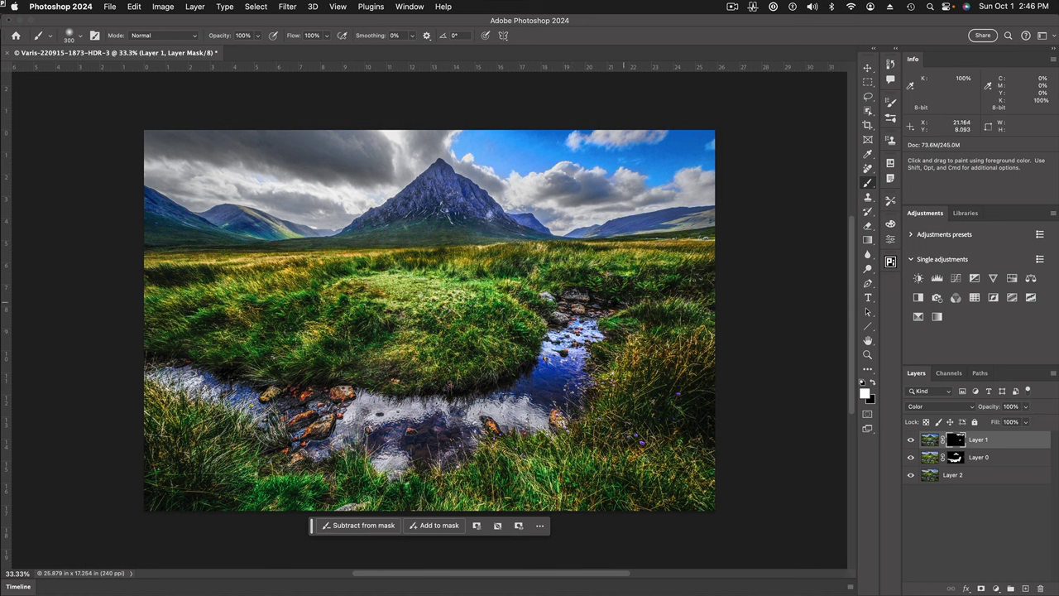
pyautogui.click(912, 440)
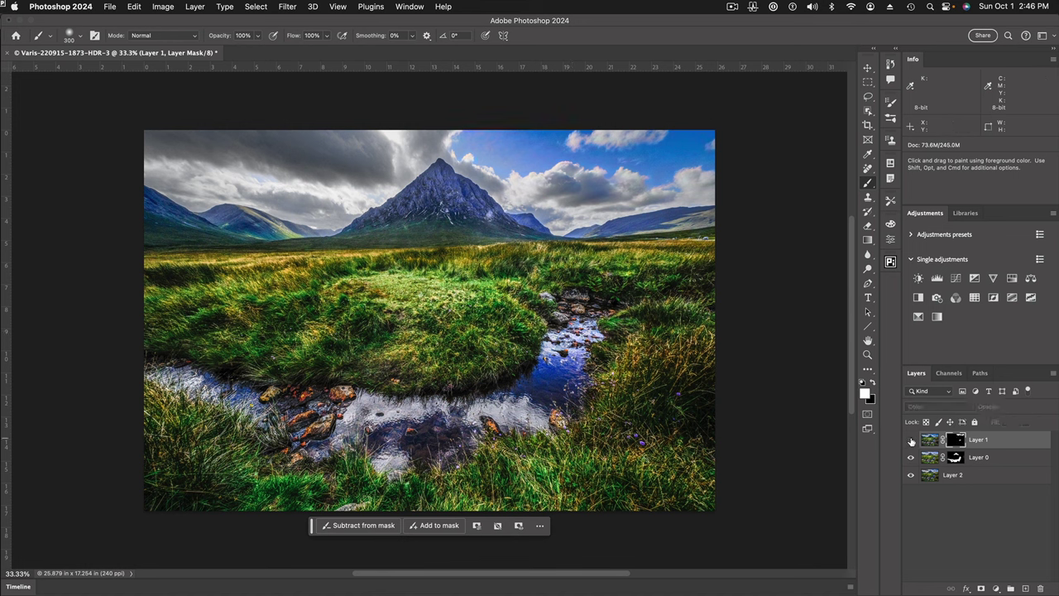
pyautogui.click(911, 440)
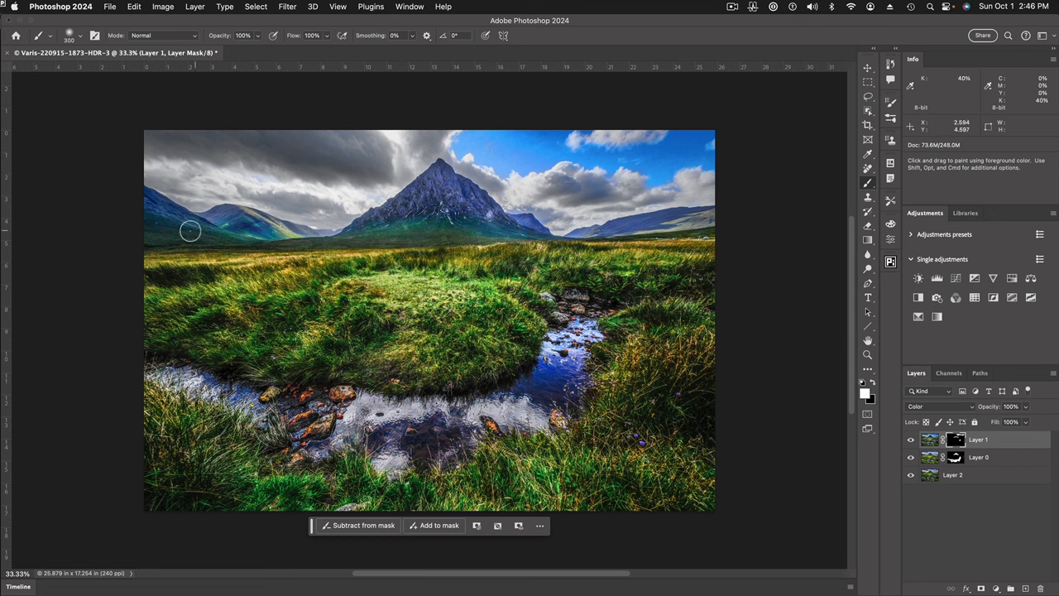
pyautogui.moveTo(189, 231)
pyautogui.mouseDown()
pyautogui.moveTo(353, 255)
pyautogui.moveTo(590, 242)
pyautogui.moveTo(544, 241)
pyautogui.mouseUp()
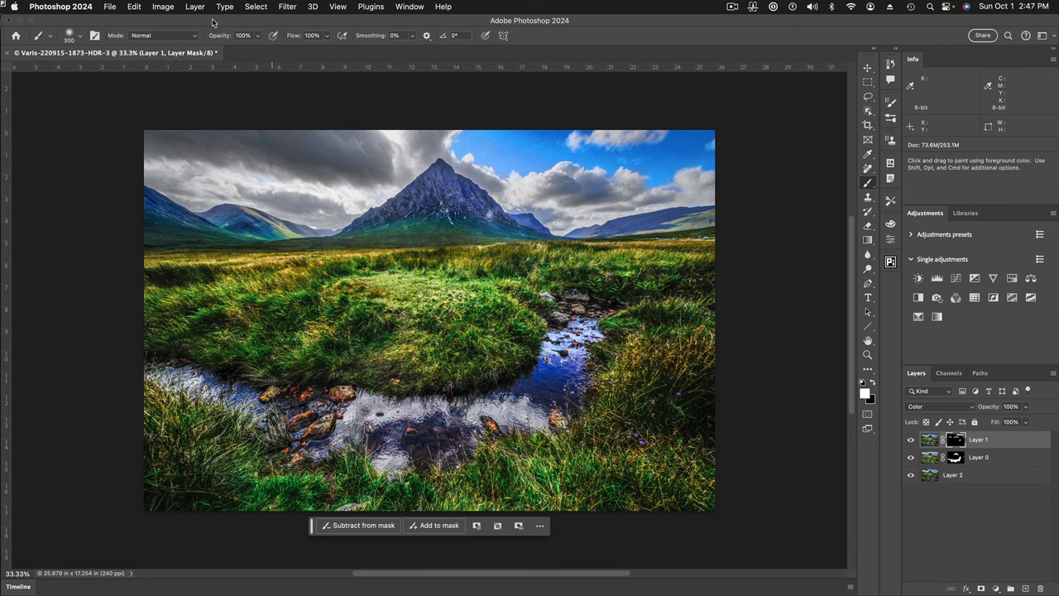
# Step: Save the layered document in Photoshop format in the 220915 folder, changing the end of the file name to HDR-Edit4
pyautogui.click(110, 8)
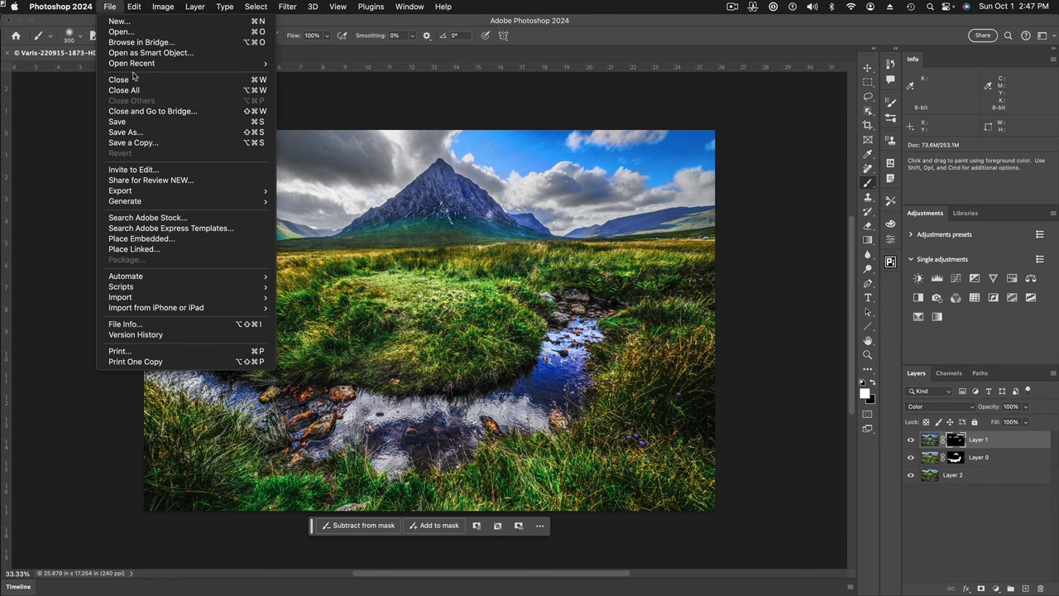
pyautogui.click(124, 133)
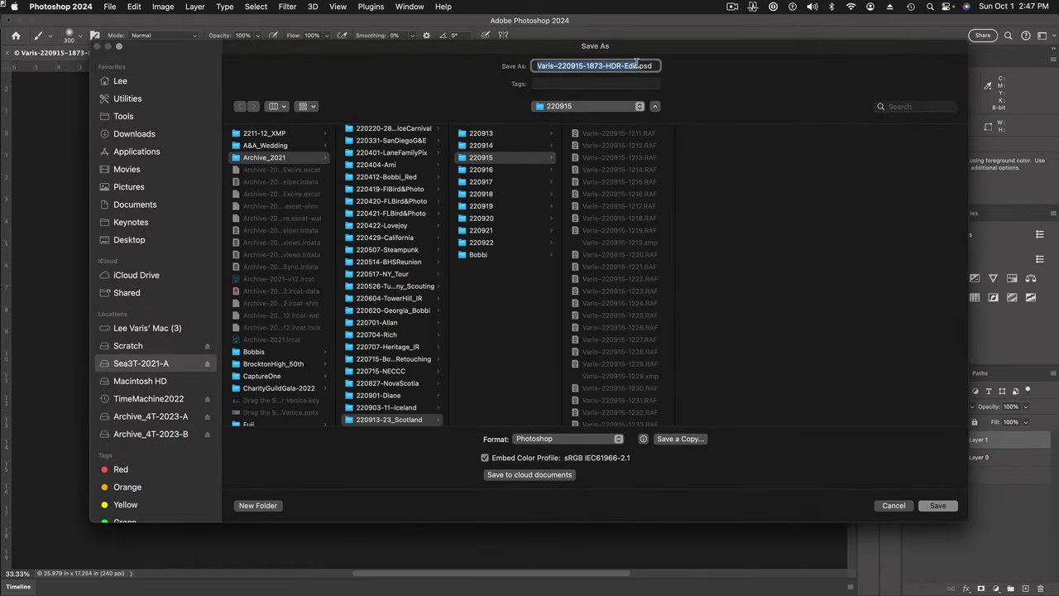
pyautogui.click(636, 67)
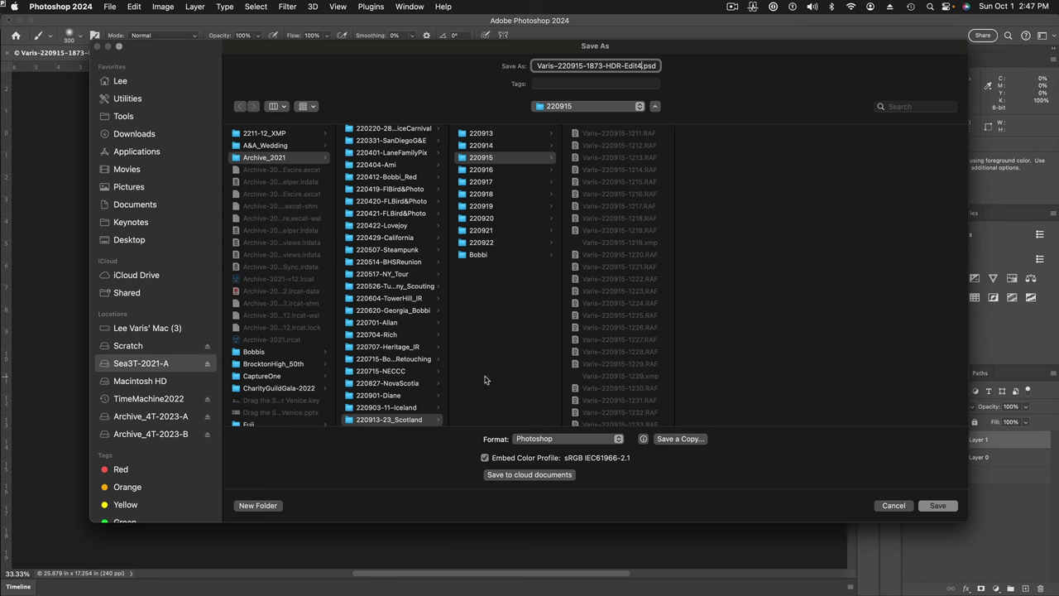
pyautogui.click(930, 506)
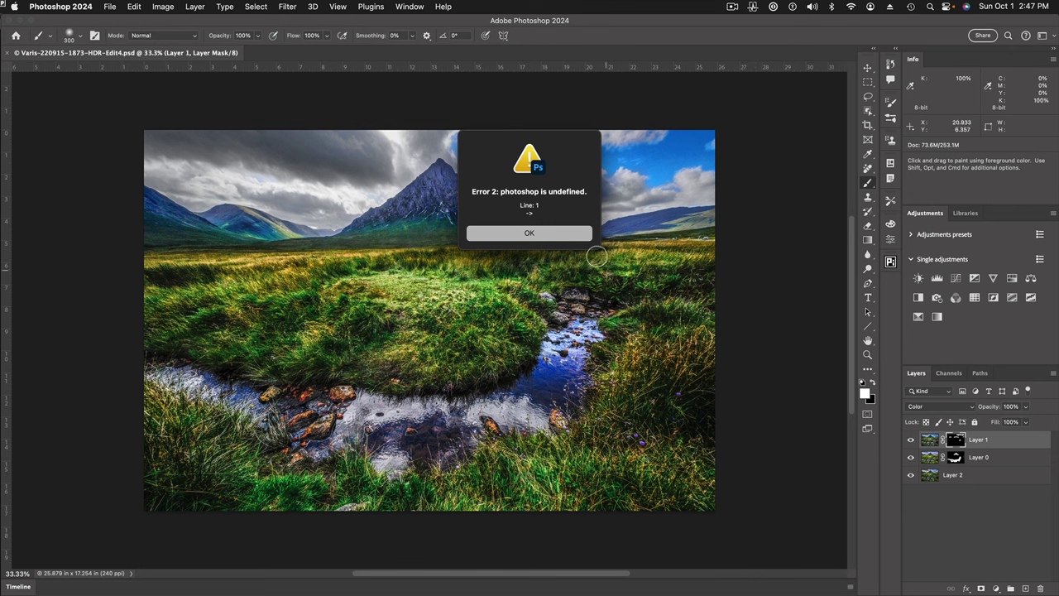
# Step: Dismiss the error alert and switch to Lightroom Classic to show the library folder containing the first HDR landscape
pyautogui.click(564, 235)
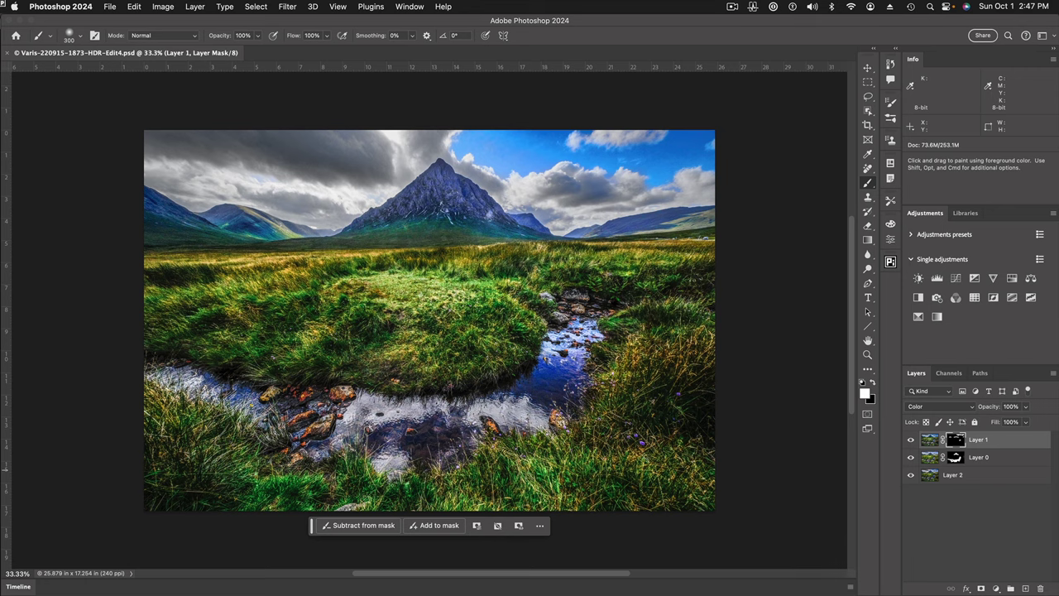
pyautogui.press('super+Tab')
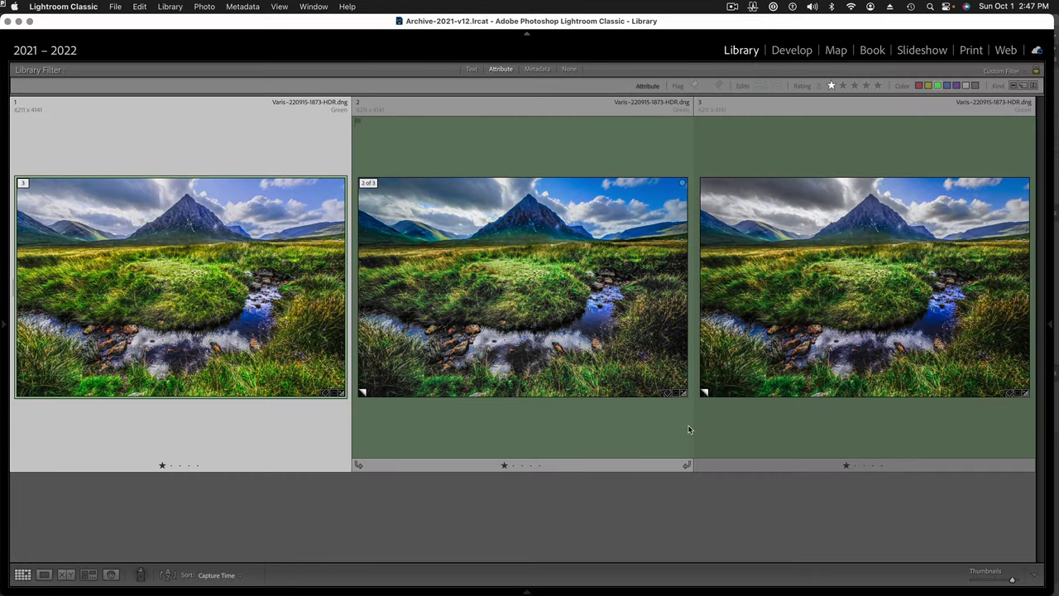
pyautogui.moveTo(4, 327)
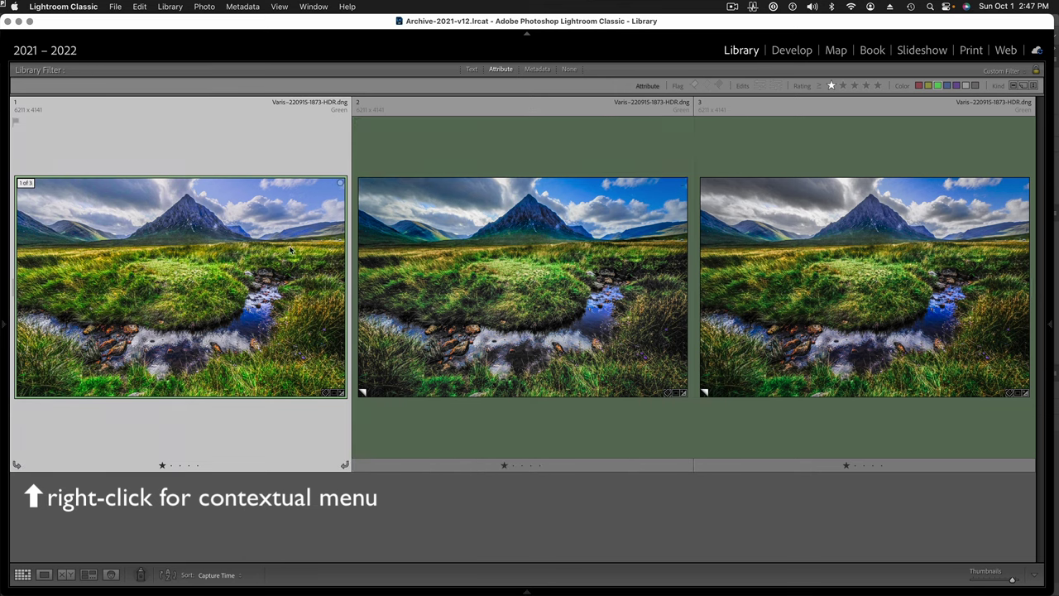
pyautogui.rightClick(263, 255)
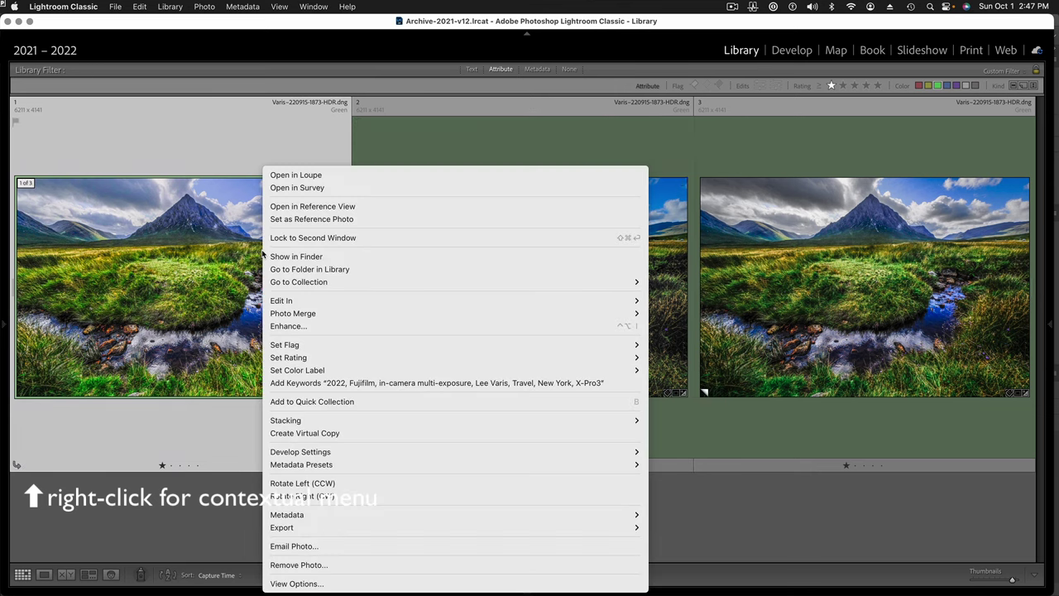
pyautogui.click(327, 270)
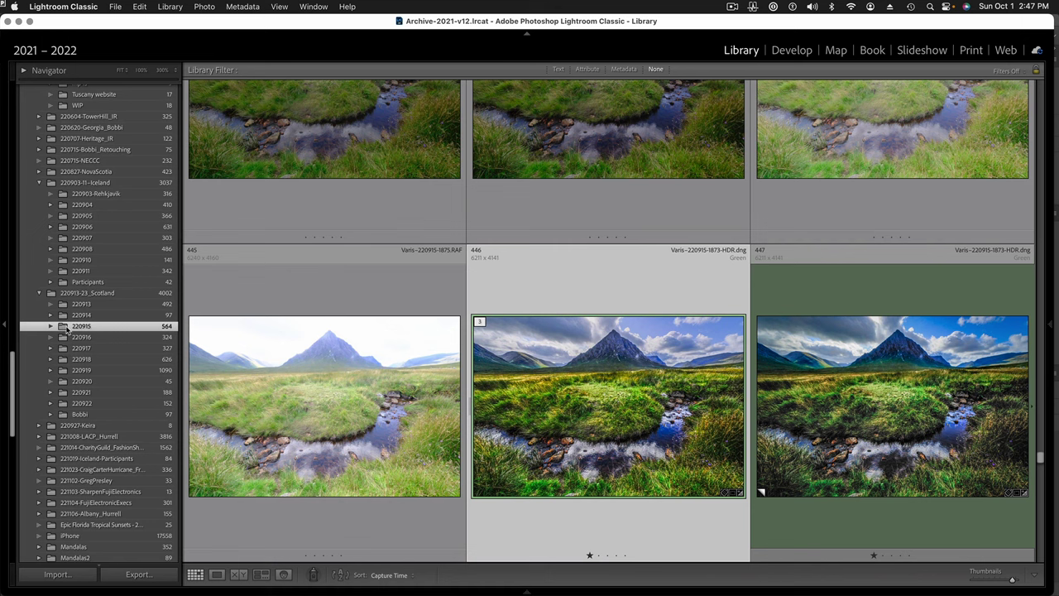
# Step: Synchronize the 220915 folder, importing new photos and scanning for metadata updates
pyautogui.rightClick(68, 328)
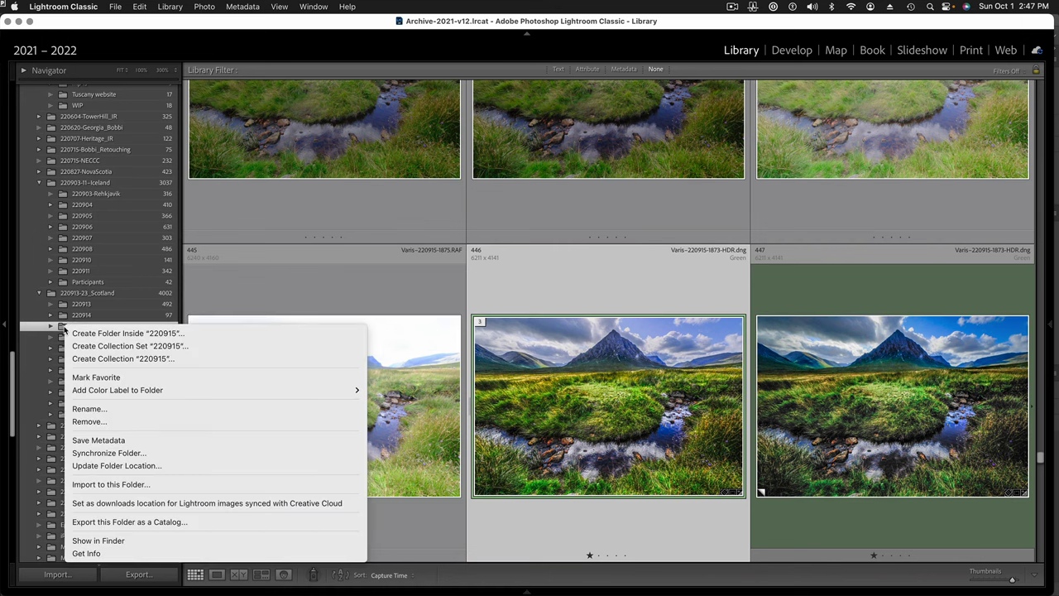
pyautogui.click(138, 454)
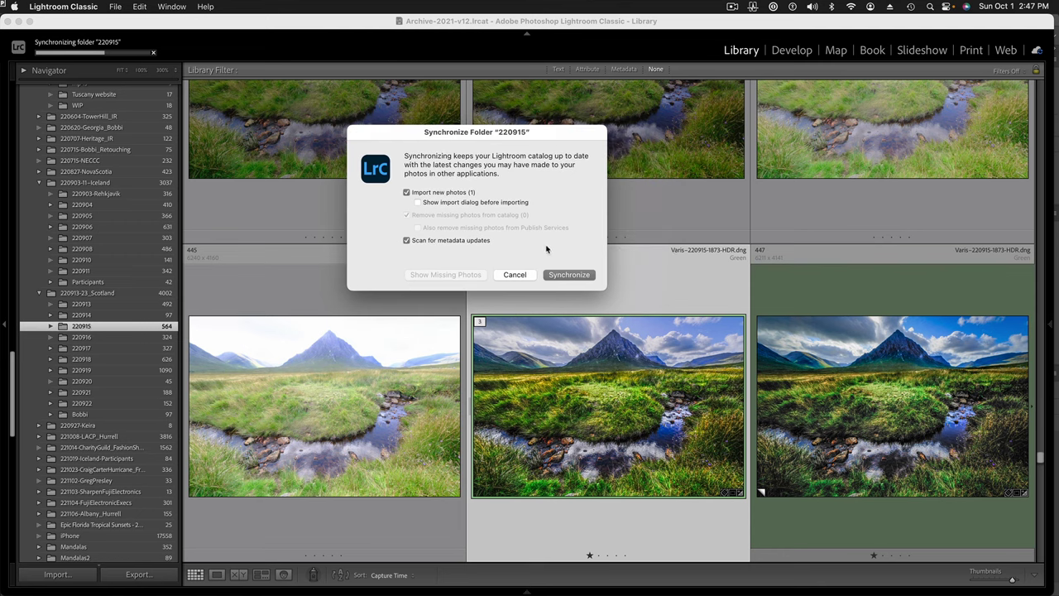
pyautogui.click(570, 274)
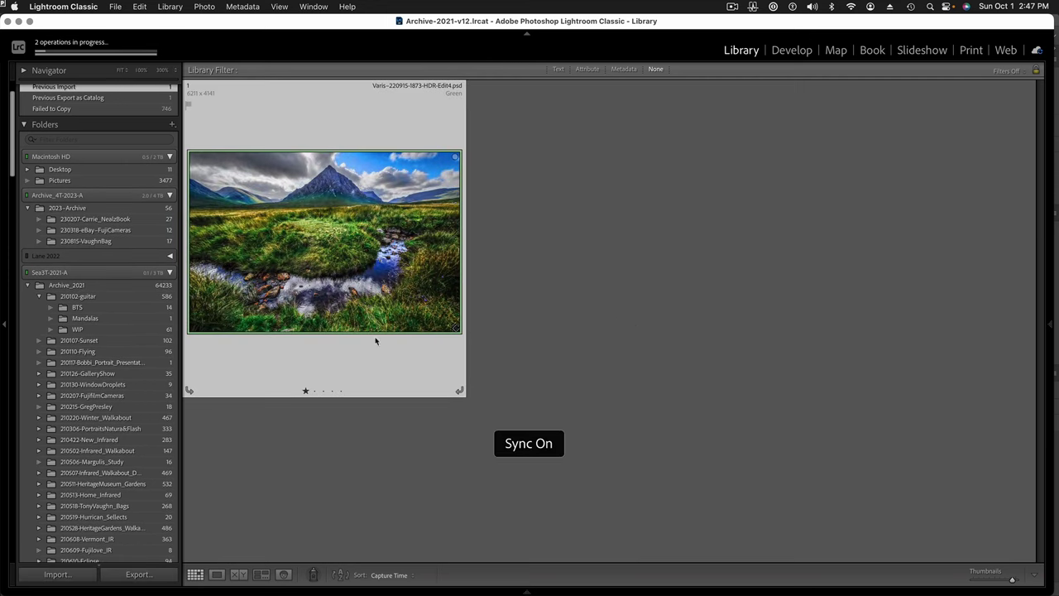
# Step: Go to the library folder of the newly imported HDR-Edit4.psd and bring 220915 into view in the folder list
pyautogui.moveTo(743, 592)
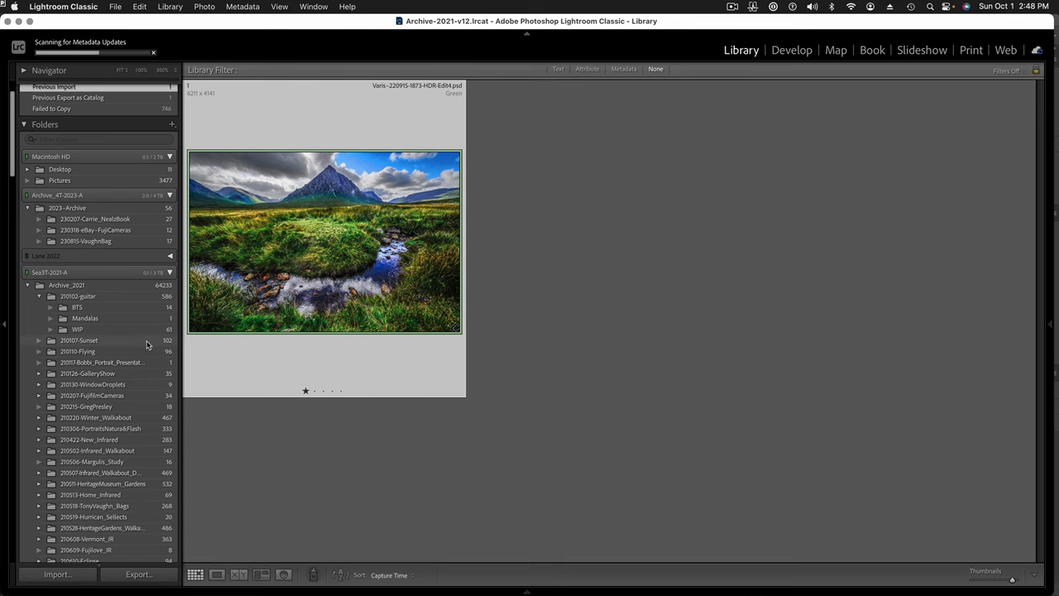
pyautogui.scroll(-8, 124, 351)
pyautogui.scroll(-5, 109, 354)
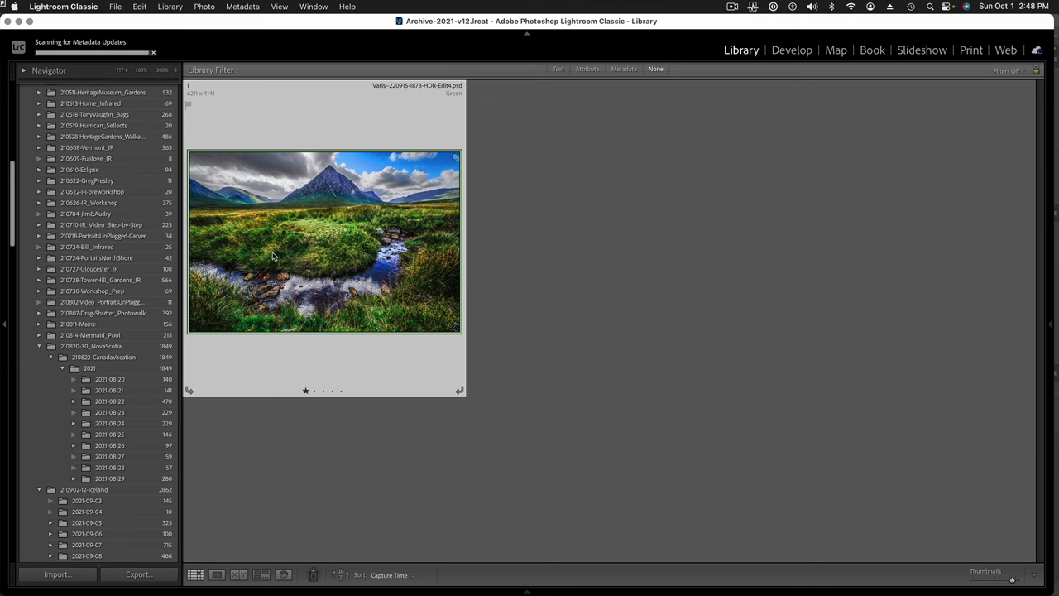
pyautogui.rightClick(337, 252)
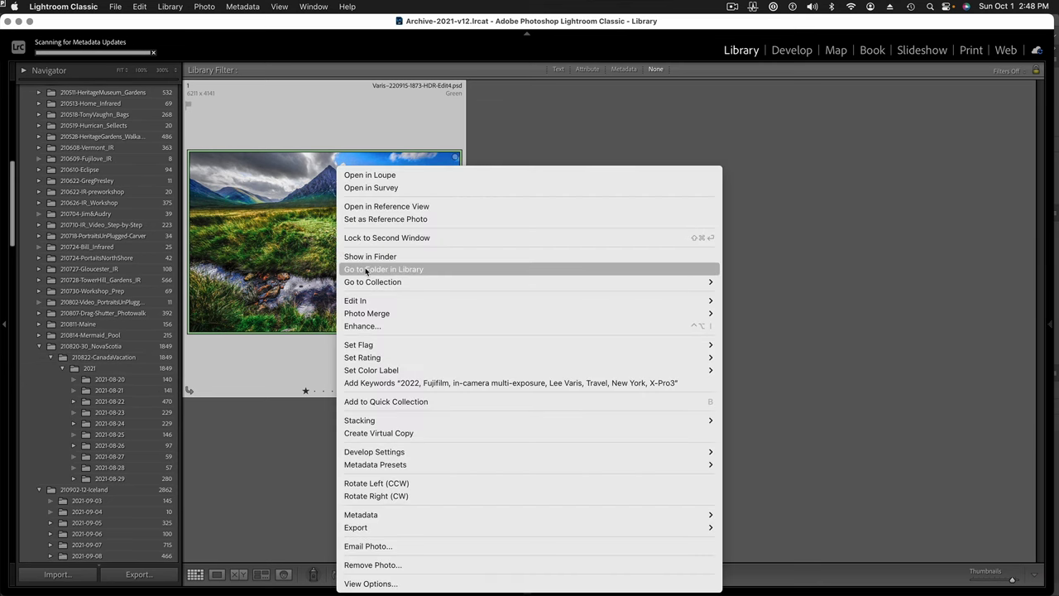
pyautogui.click(367, 270)
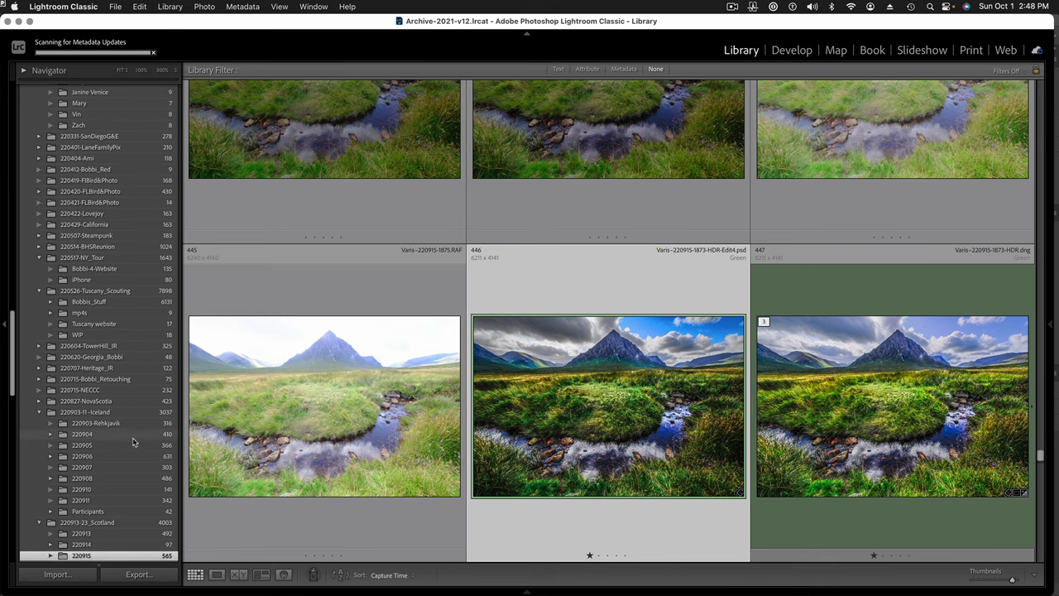
pyautogui.scroll(-5, 137, 438)
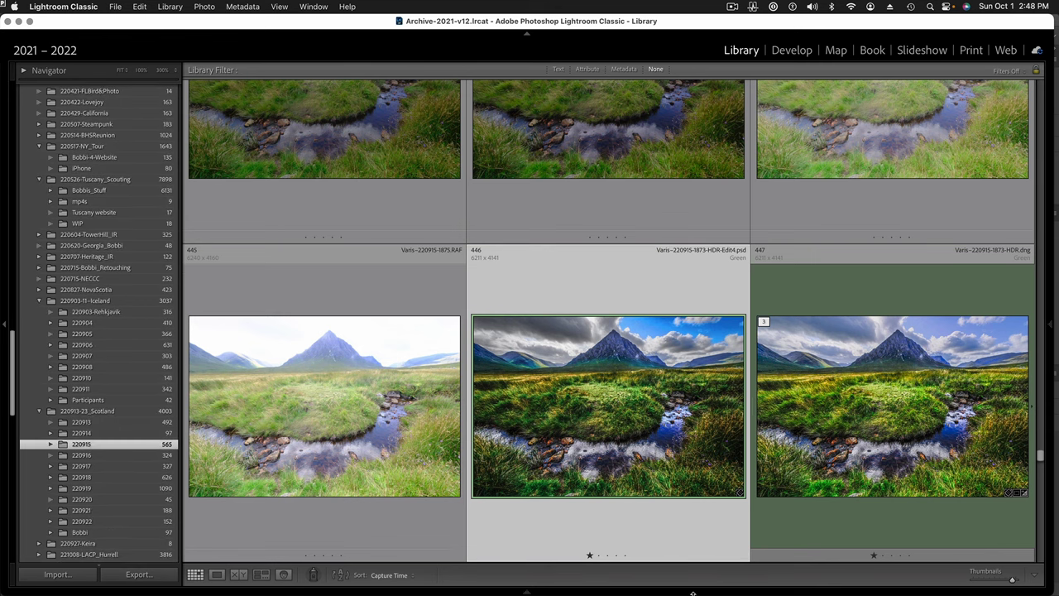
# Step: Filter the photos in the 220915 folder by the green color label
pyautogui.moveTo(616, 590)
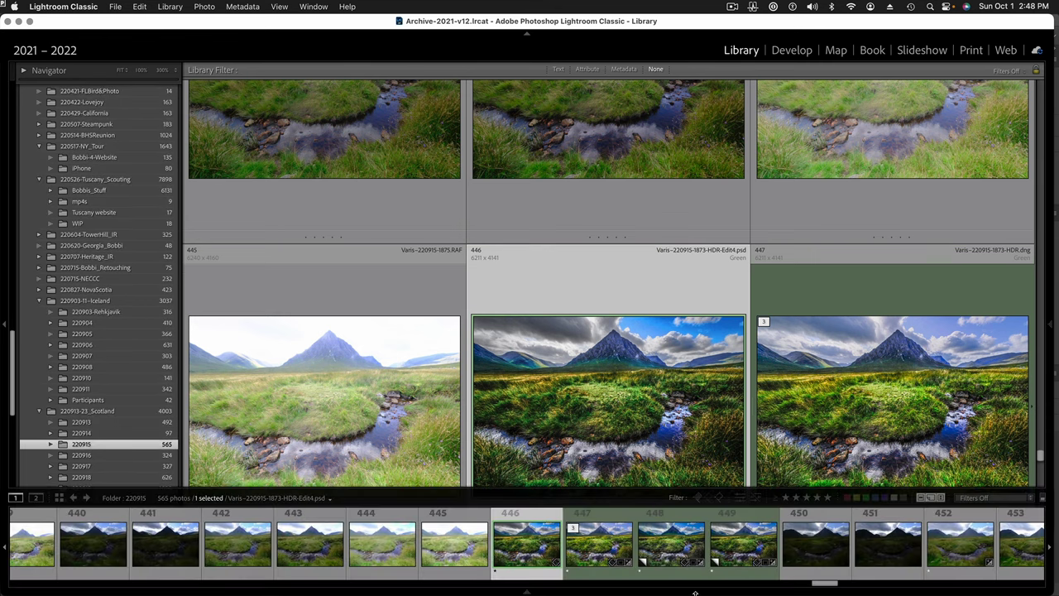
pyautogui.click(866, 499)
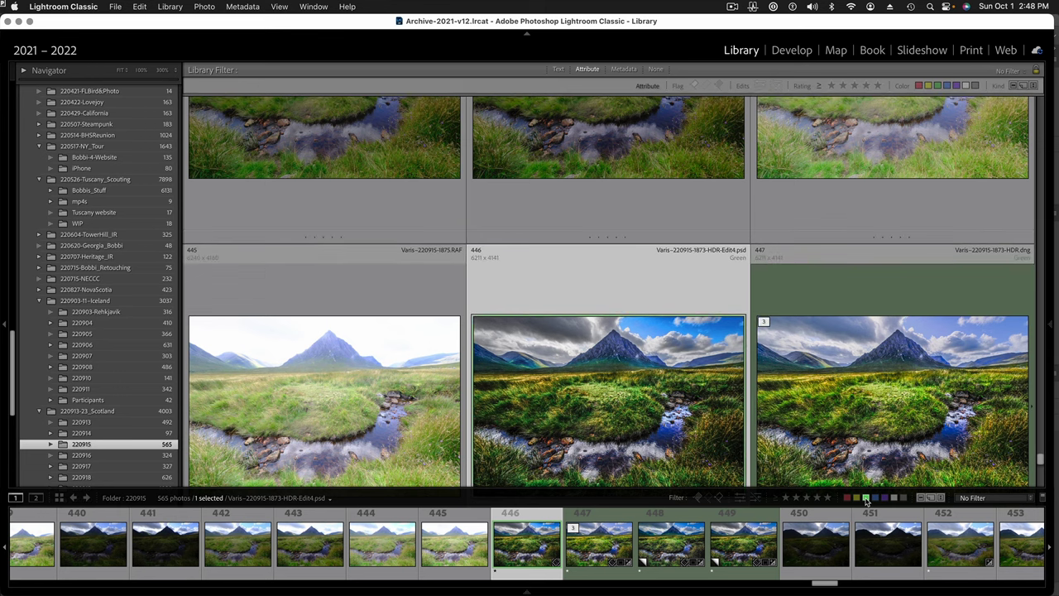
pyautogui.click(865, 498)
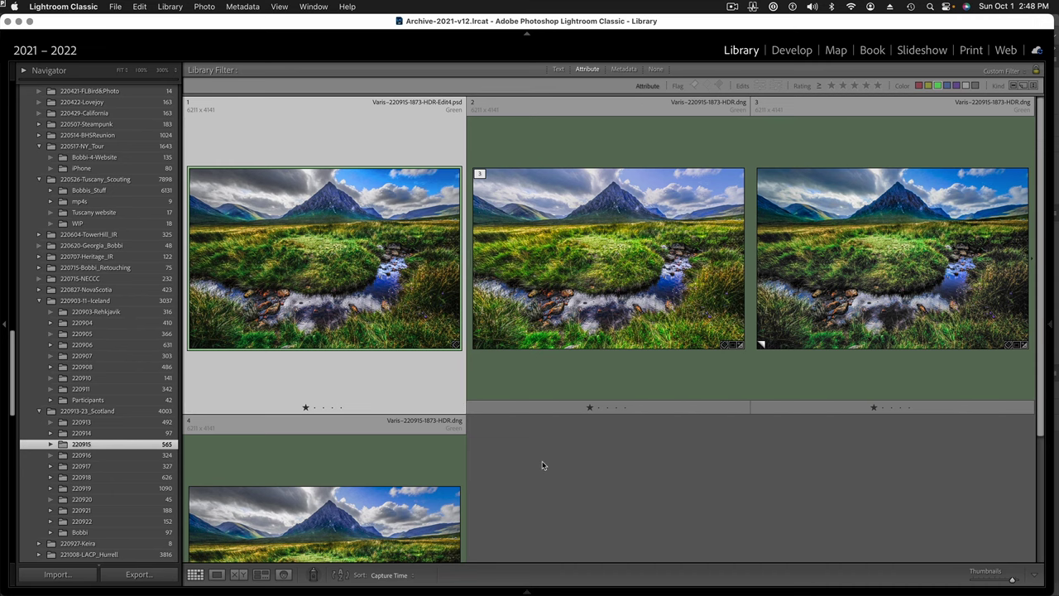
# Step: Select all four green-labeled landscape versions, from HDR-Edit4.psd through the last HDR copy, and start an impromptu slideshow
pyautogui.scroll(-1, 542, 464)
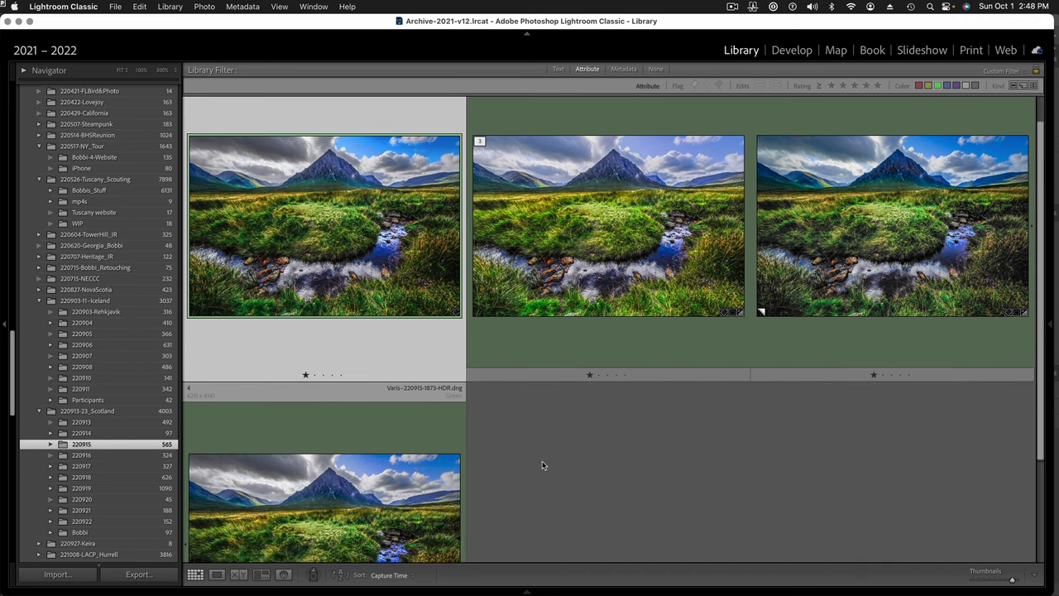
pyautogui.scroll(1, 542, 465)
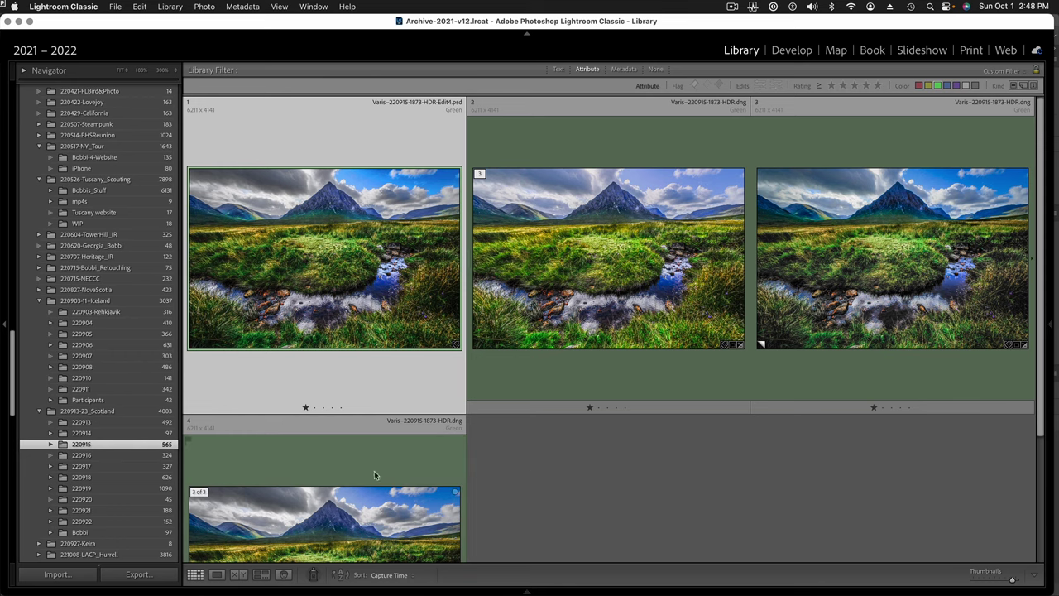
pyautogui.keyDown('shift'); pyautogui.click(368, 517); pyautogui.keyUp('shift')
pyautogui.press('super+Return')
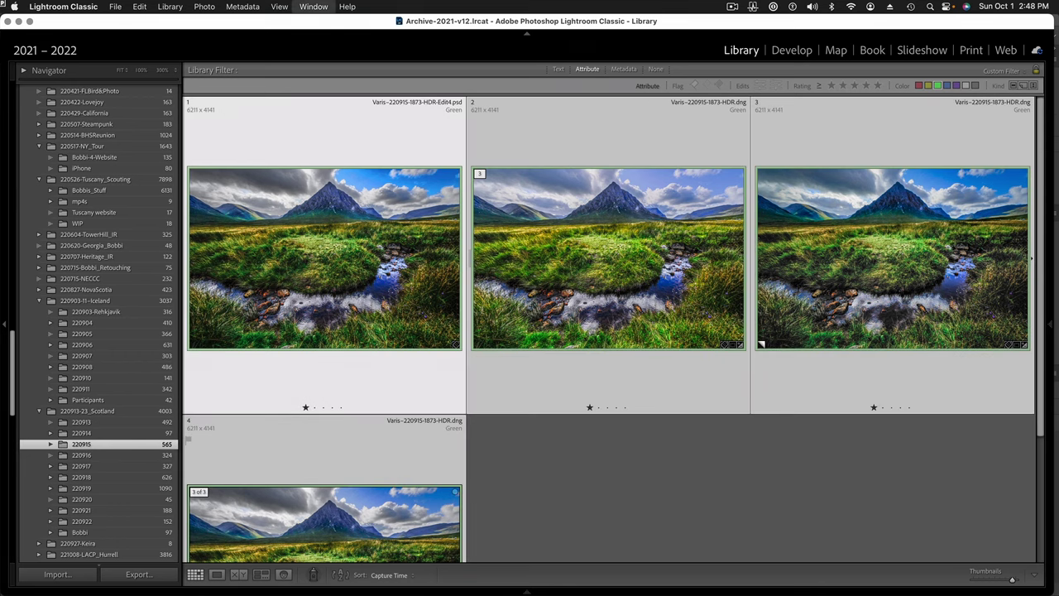